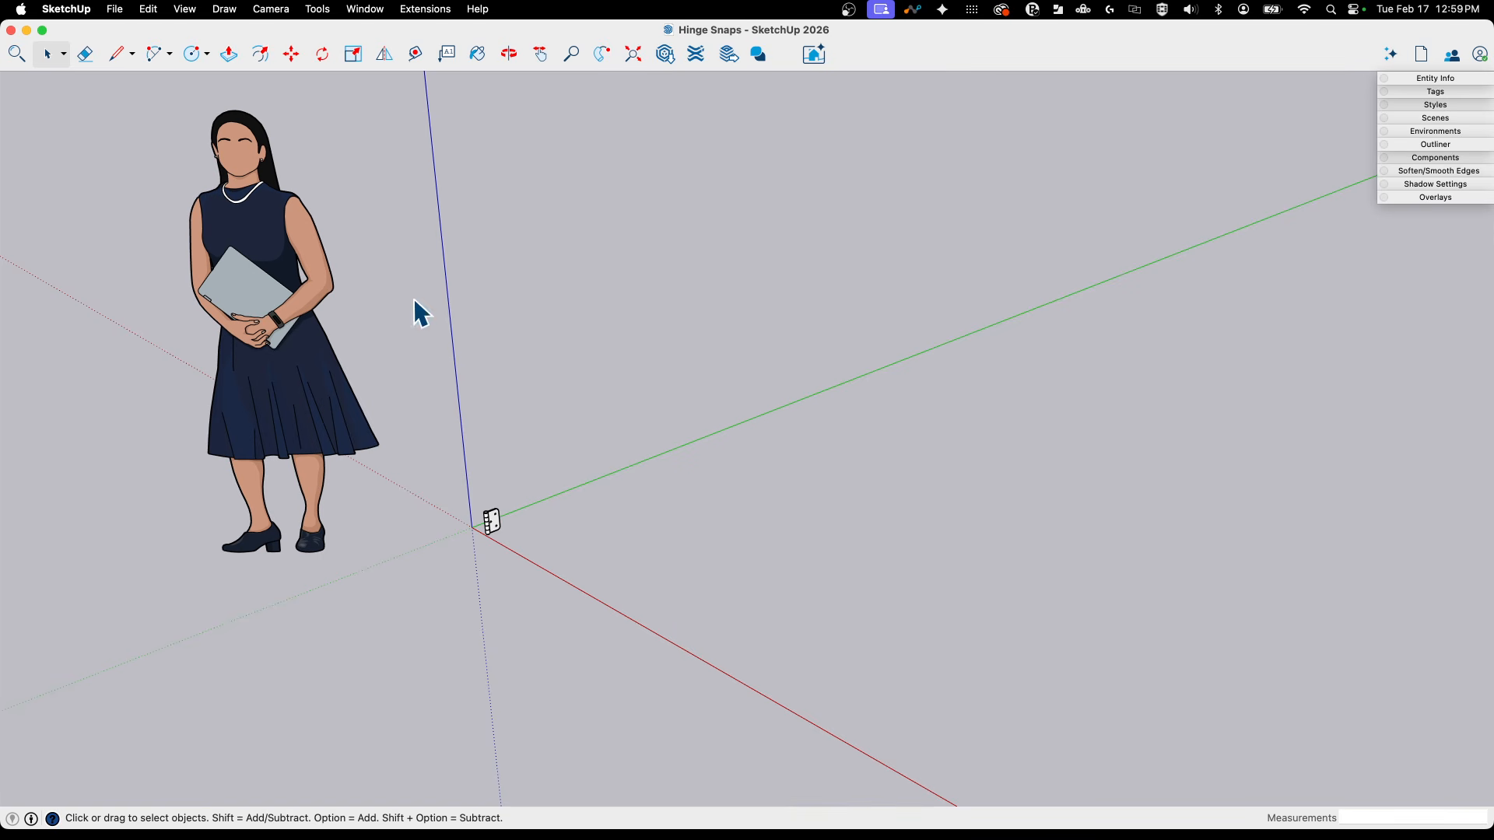
Examine the closed hinge near the origin from several angles, including its barrel, leaves and screw holes.
scroll(807, 497, up, 3)
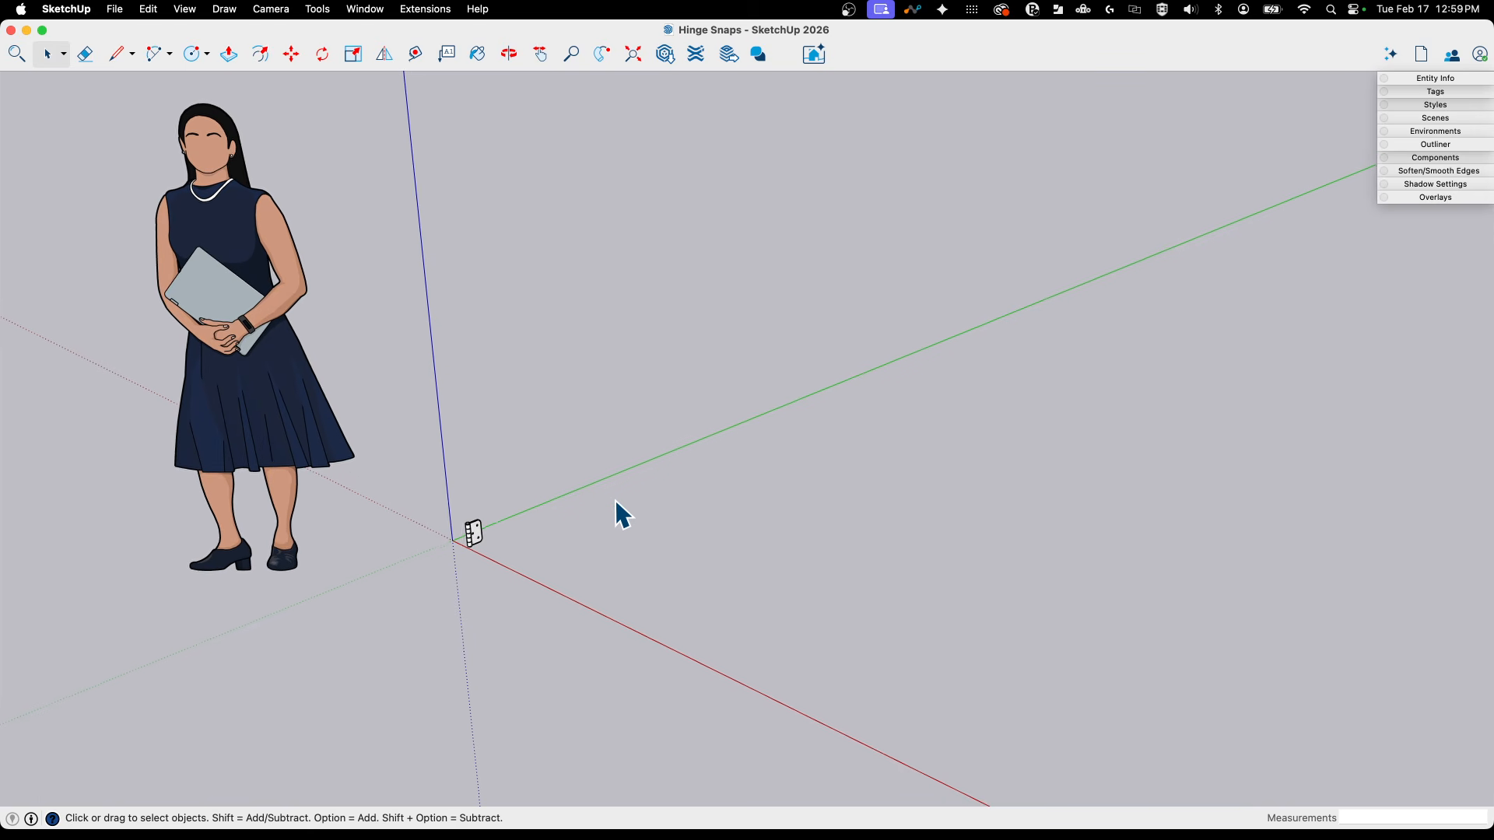
middle_drag(615, 500, 539, 502)
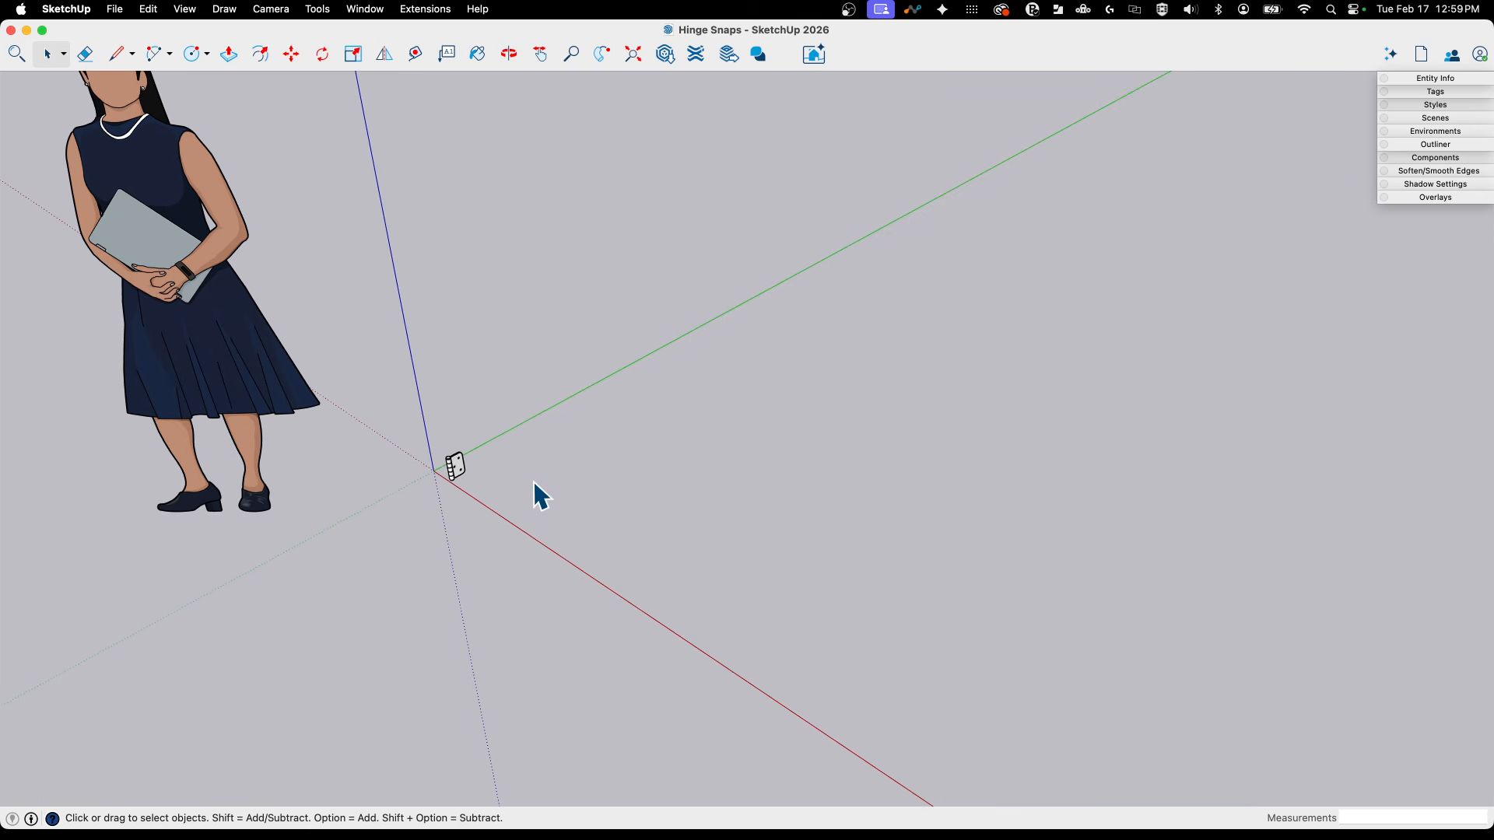
scroll(483, 467, up, 10)
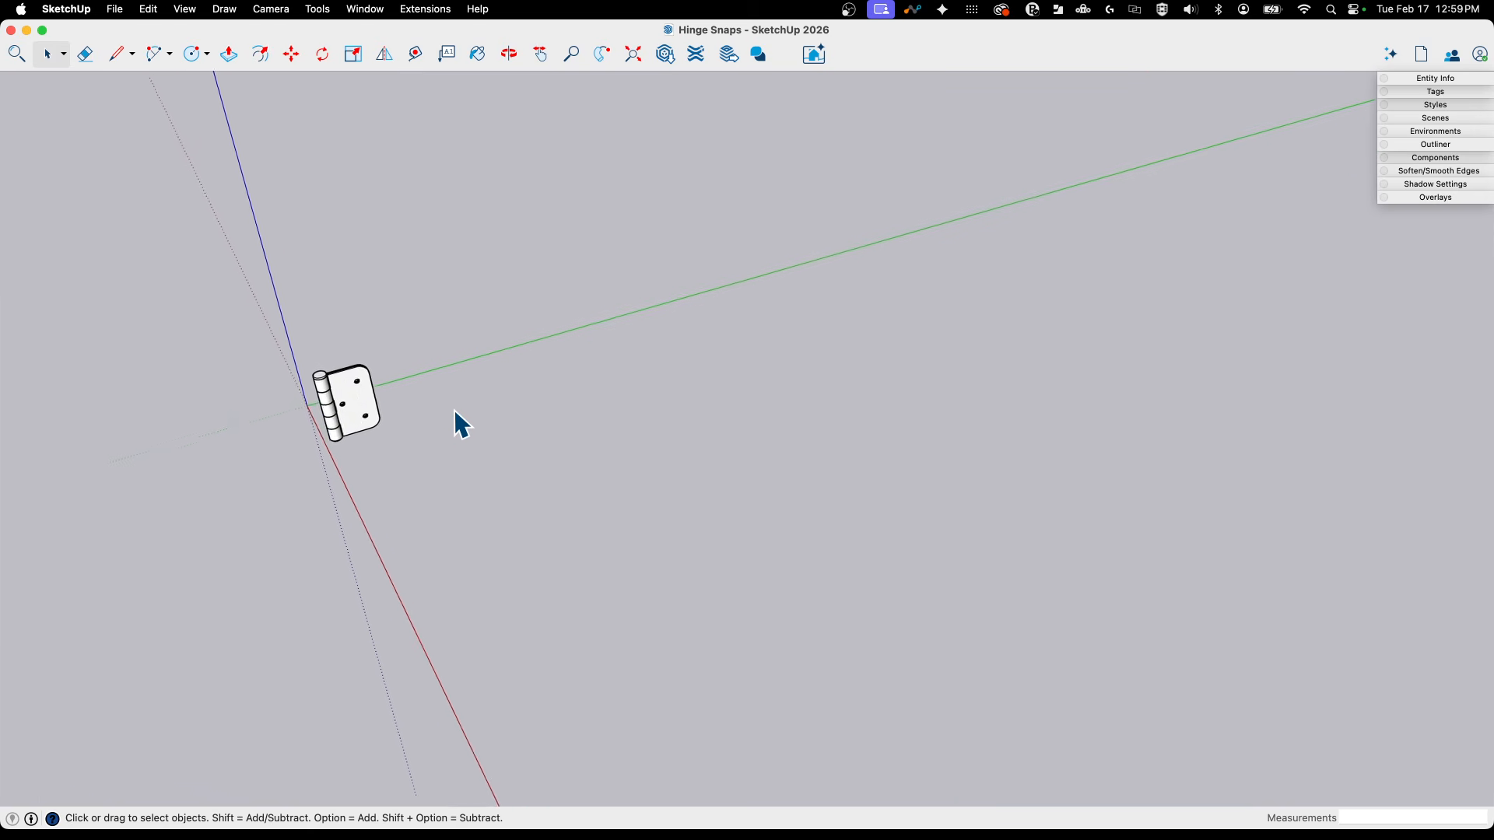
scroll(304, 390, up, 8)
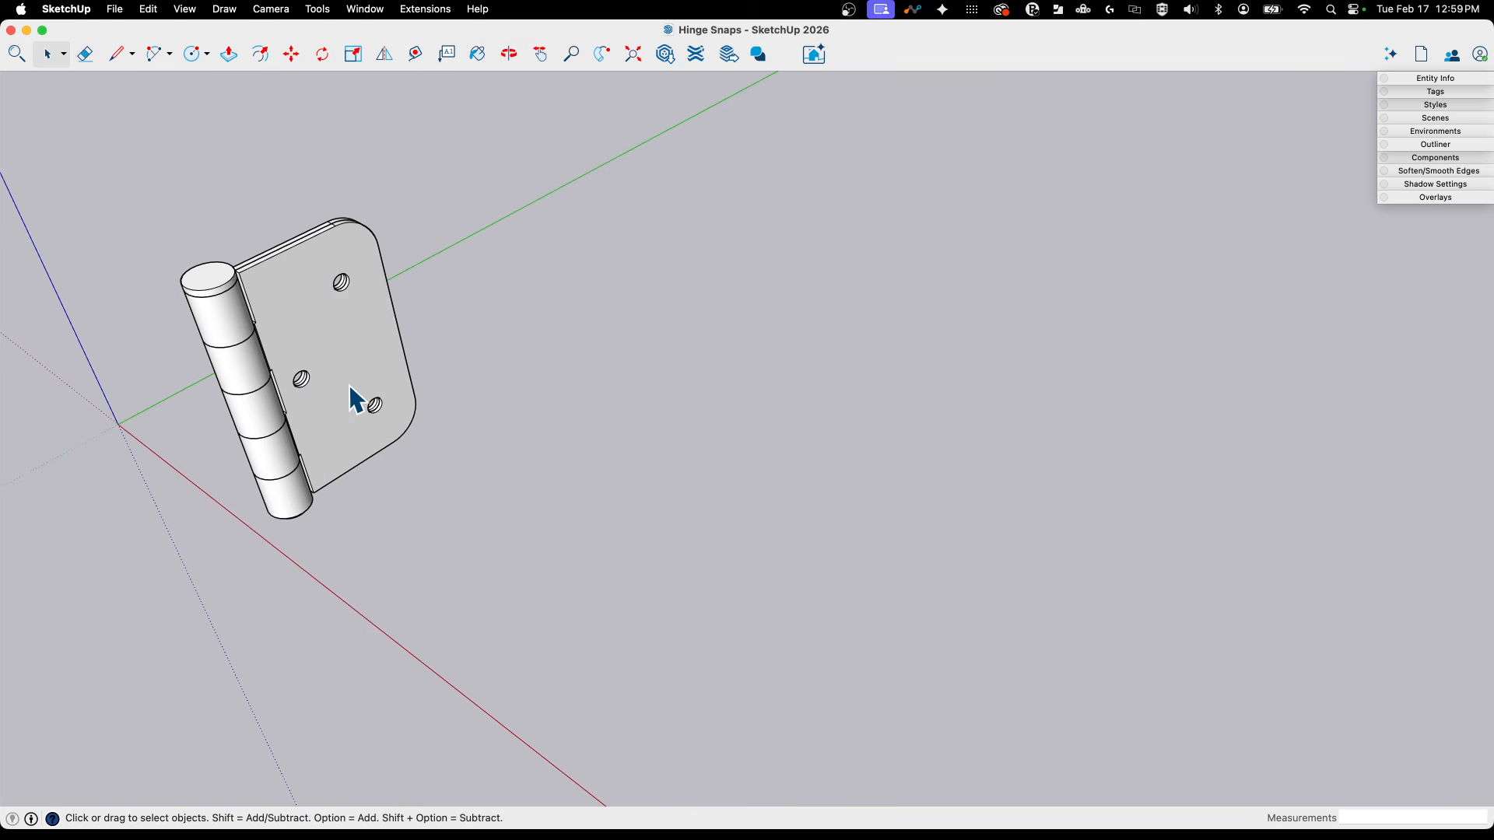
click(350, 387)
middle_drag(348, 384, 498, 336)
click(449, 311)
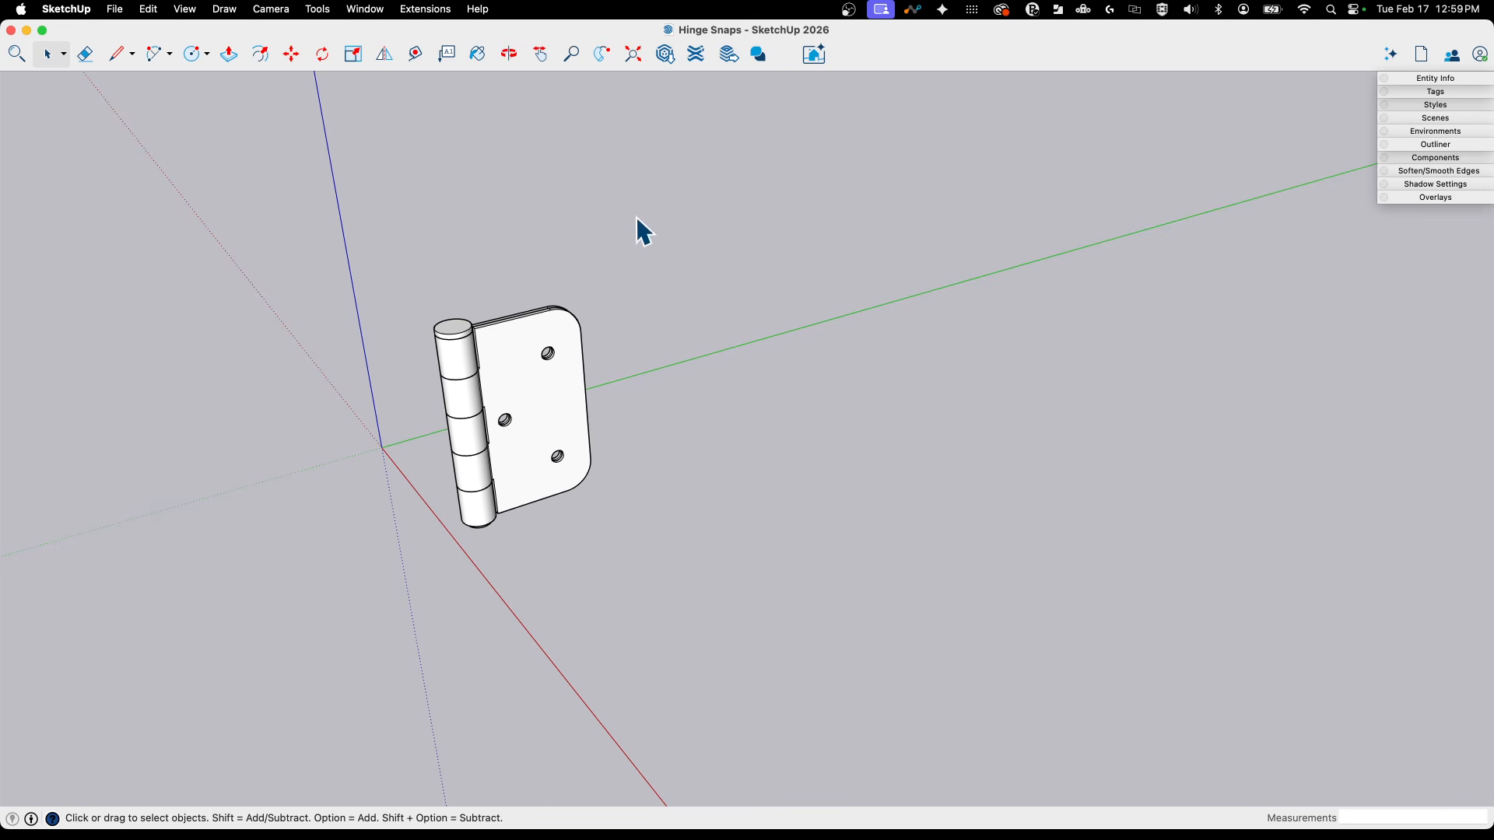
middle_drag(537, 496, 542, 438)
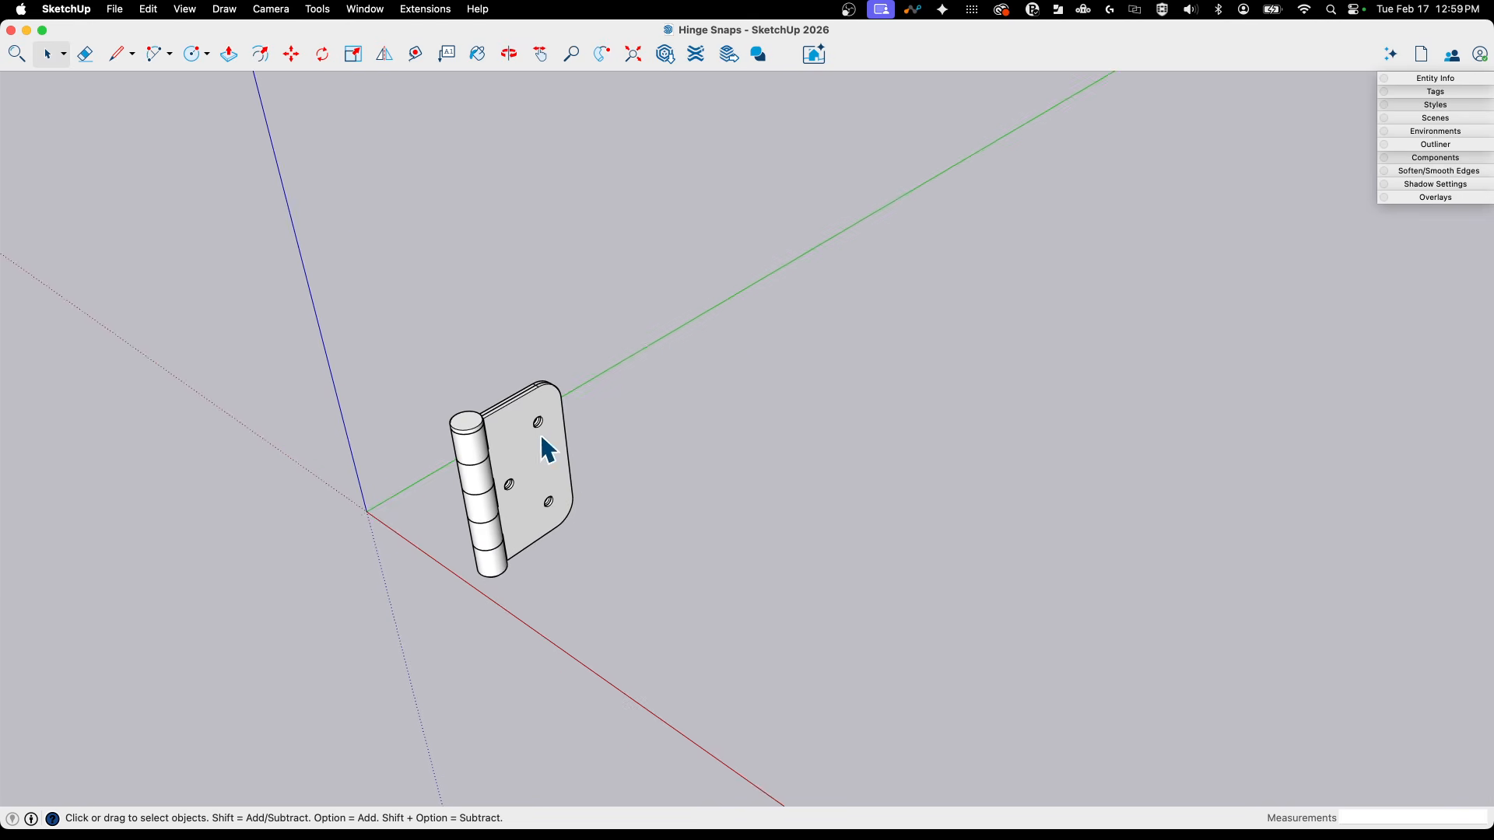
middle_drag(486, 347, 604, 146)
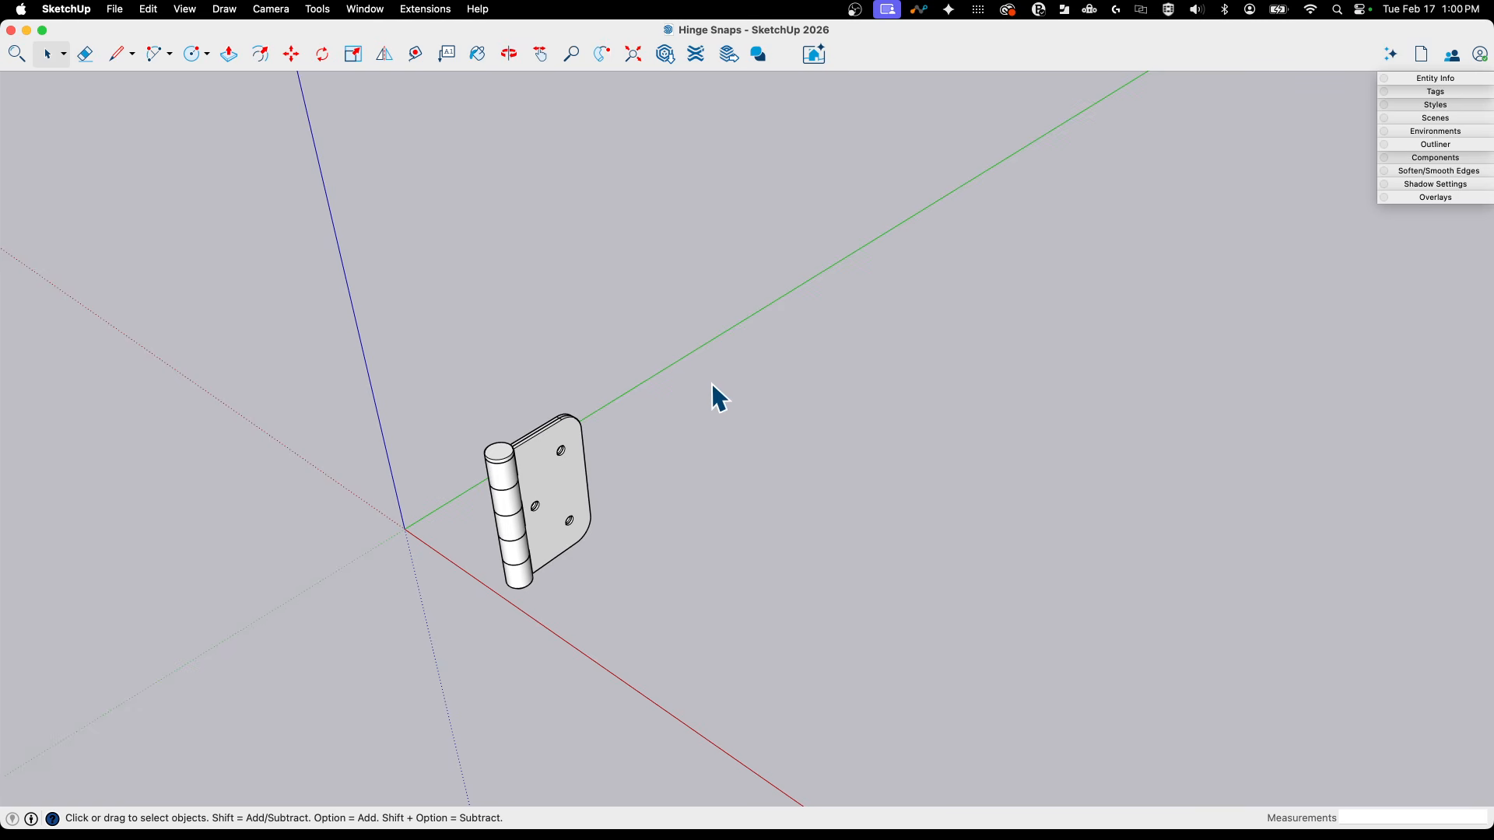
middle_drag(473, 359, 471, 450)
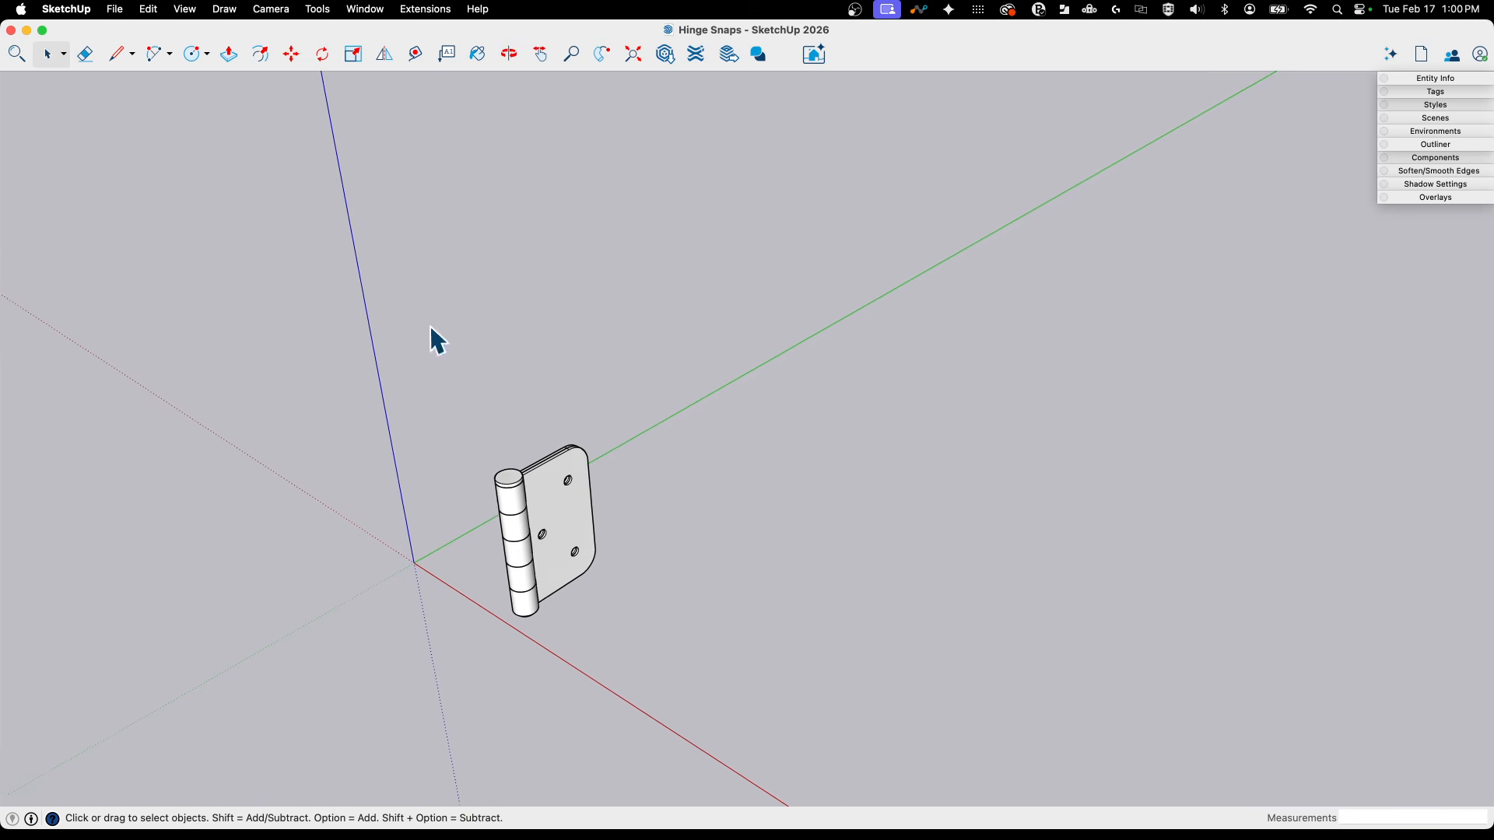
Draw a closed 36" by 2" rectangle on the ground beside the hinge, with its long side parallel to the red axis.
middle_drag(431, 325, 867, 730)
middle_drag(628, 627, 552, 397)
scroll(548, 498, down, 3)
middle_drag(549, 498, 556, 558)
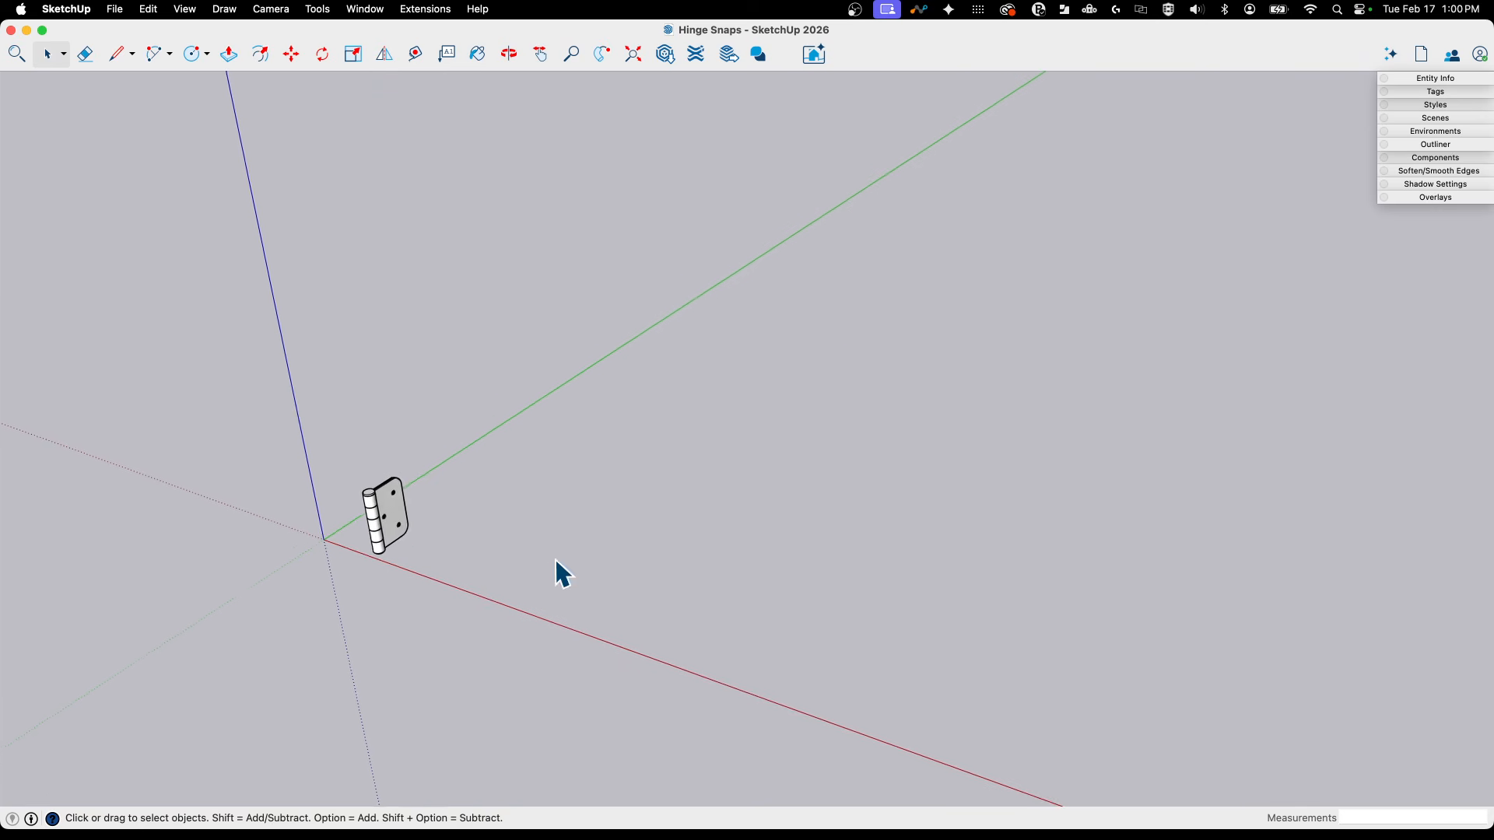
key(l)
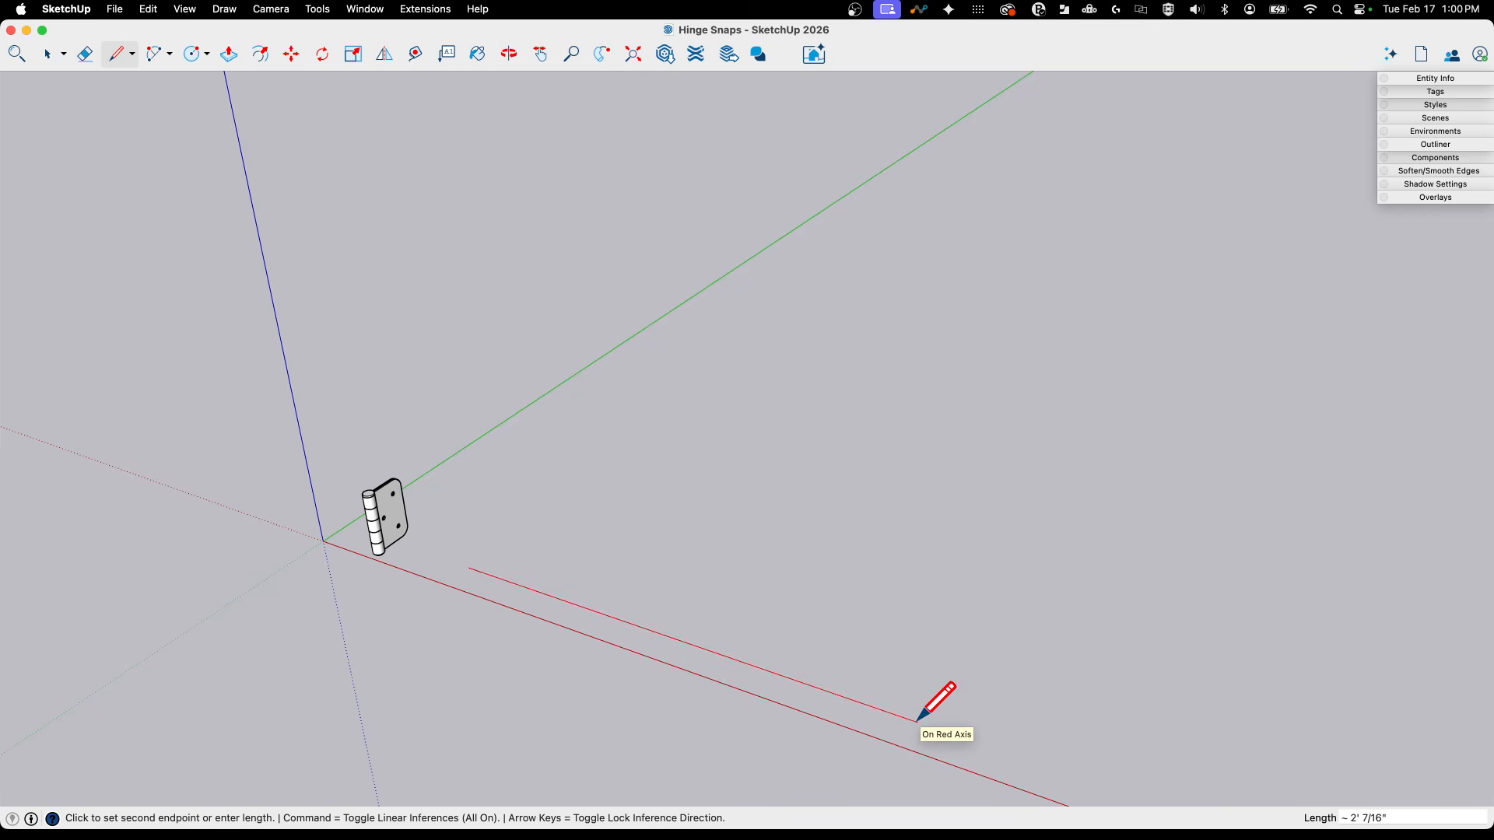
text(36)
key(Return)
scroll(1216, 507, down, 2)
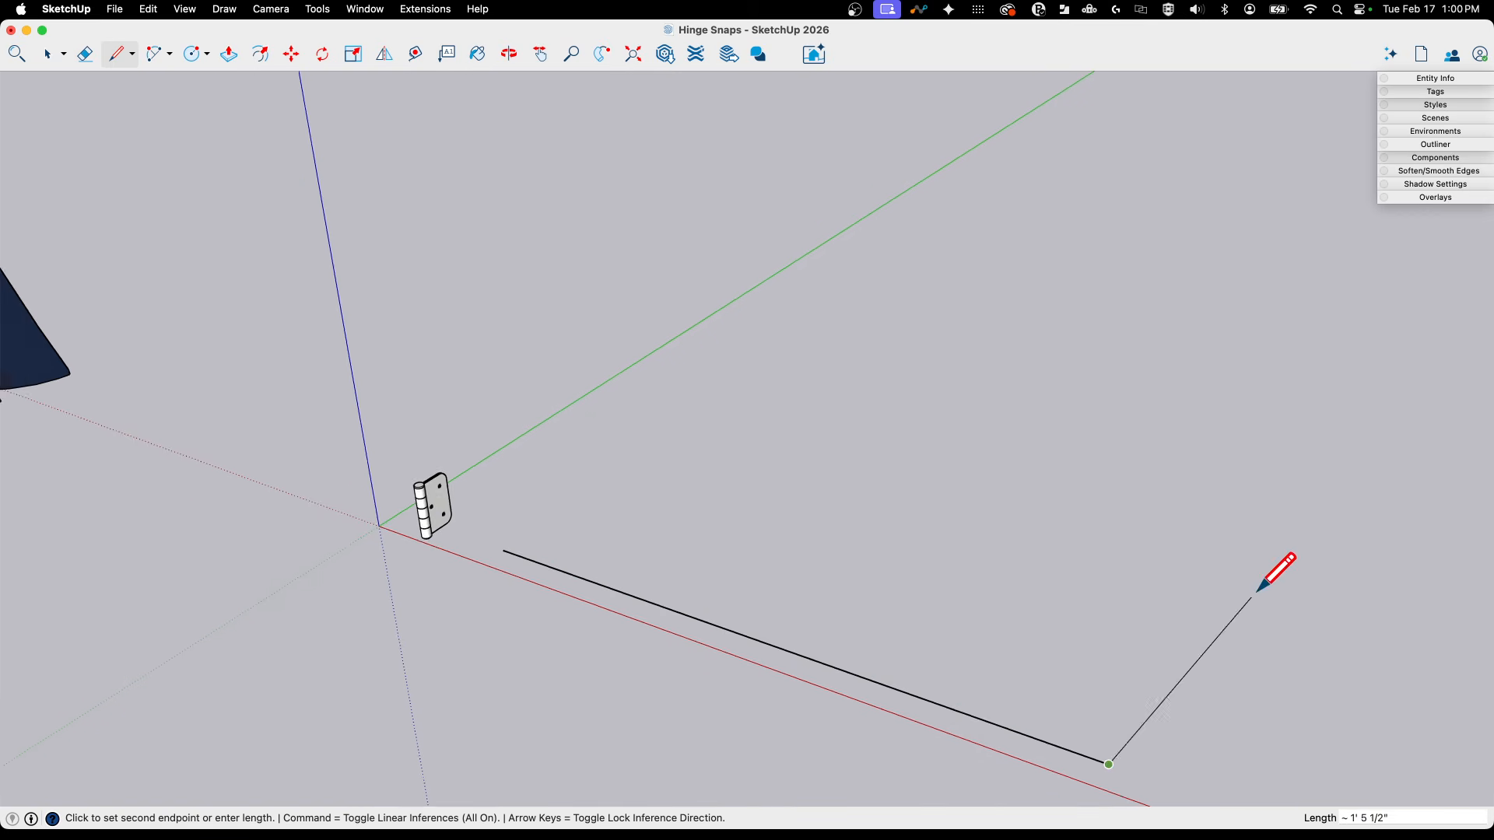
middle_drag(1257, 594, 1167, 661)
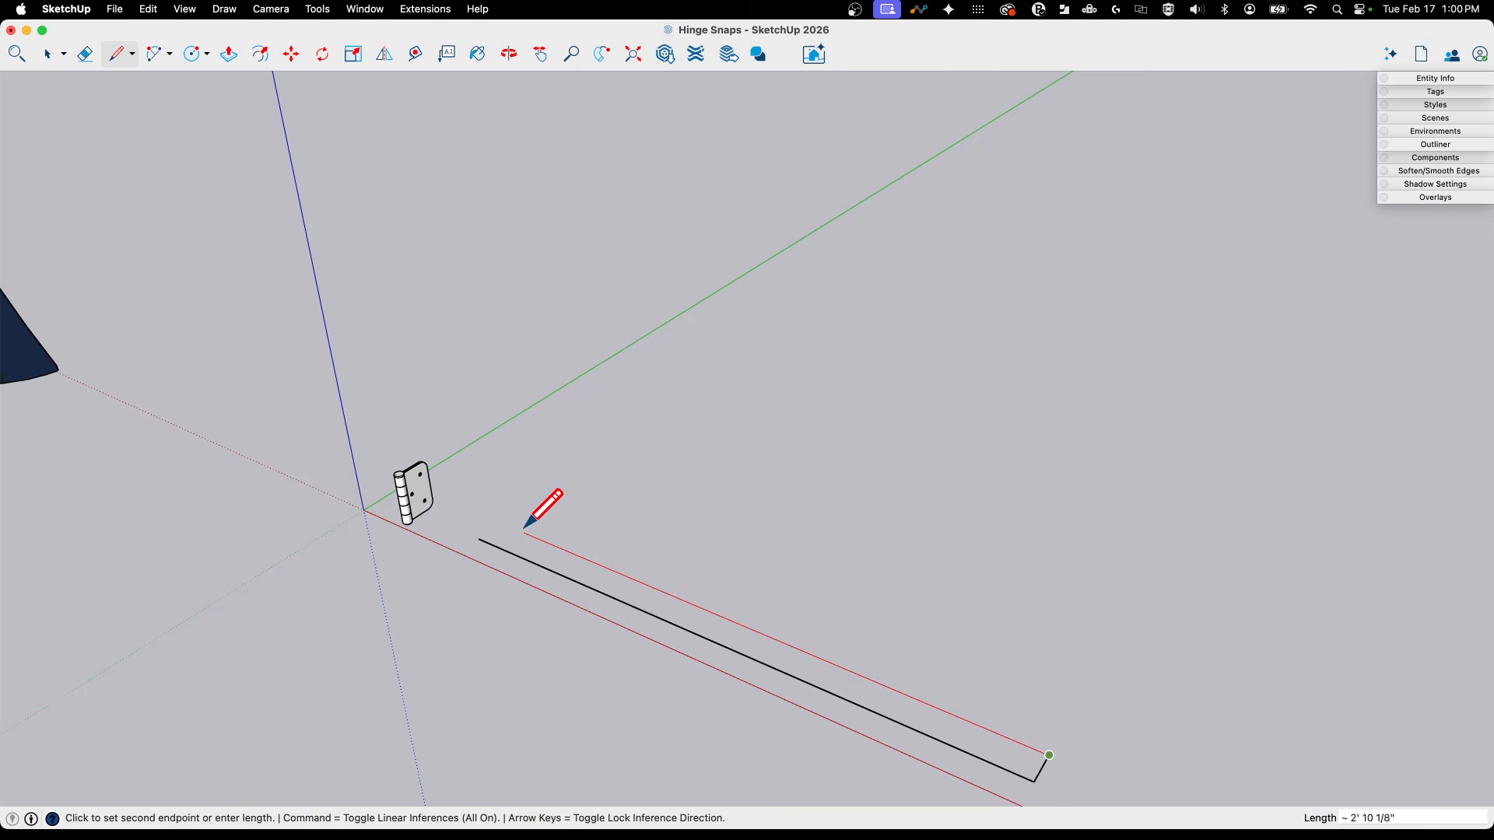
key(Right)
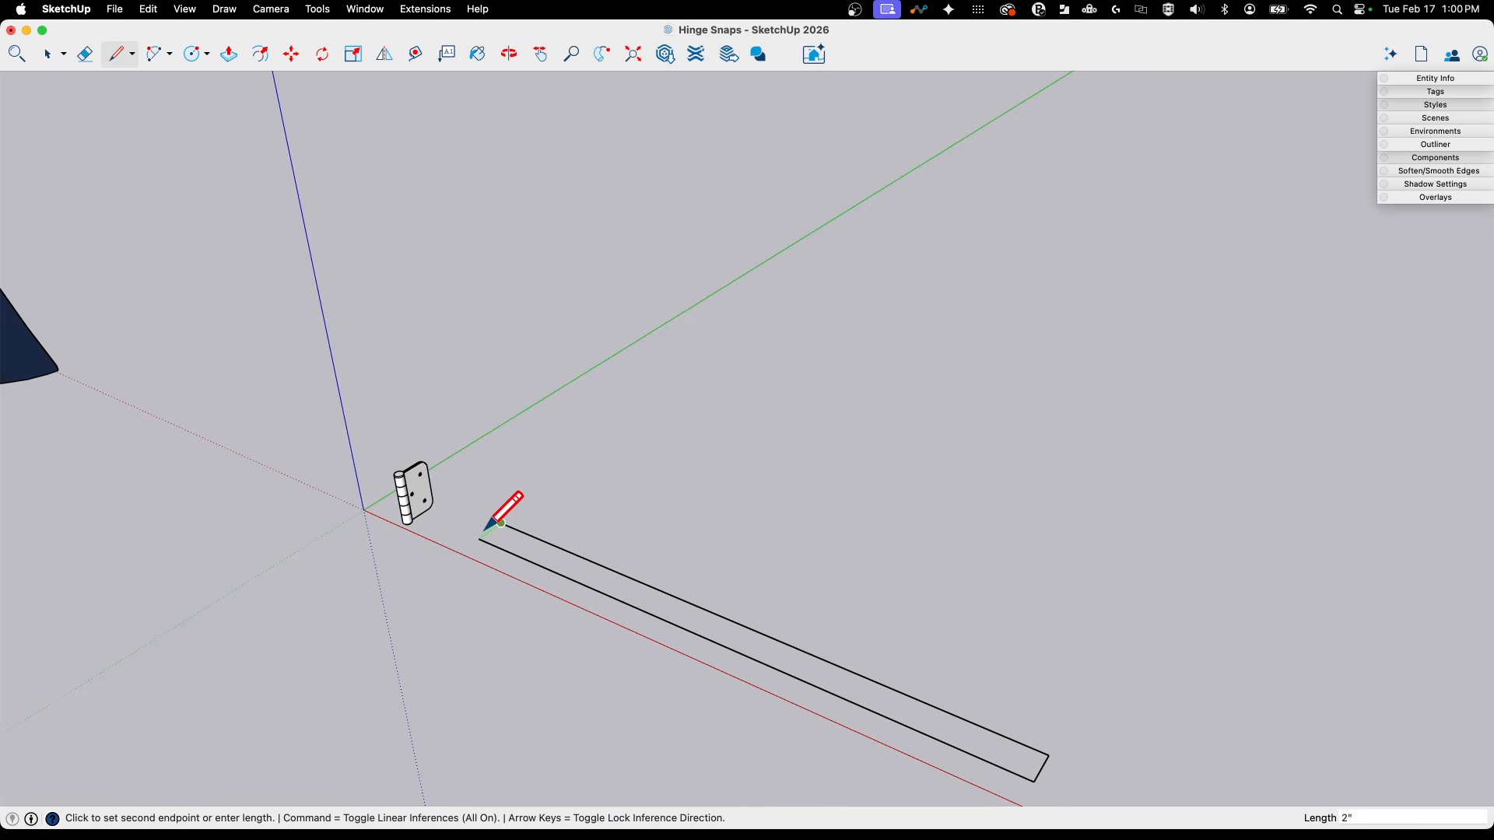
click(501, 523)
Push/Pull the rectangle upward into a tall door panel and select all of the door's connected geometry.
key(p)
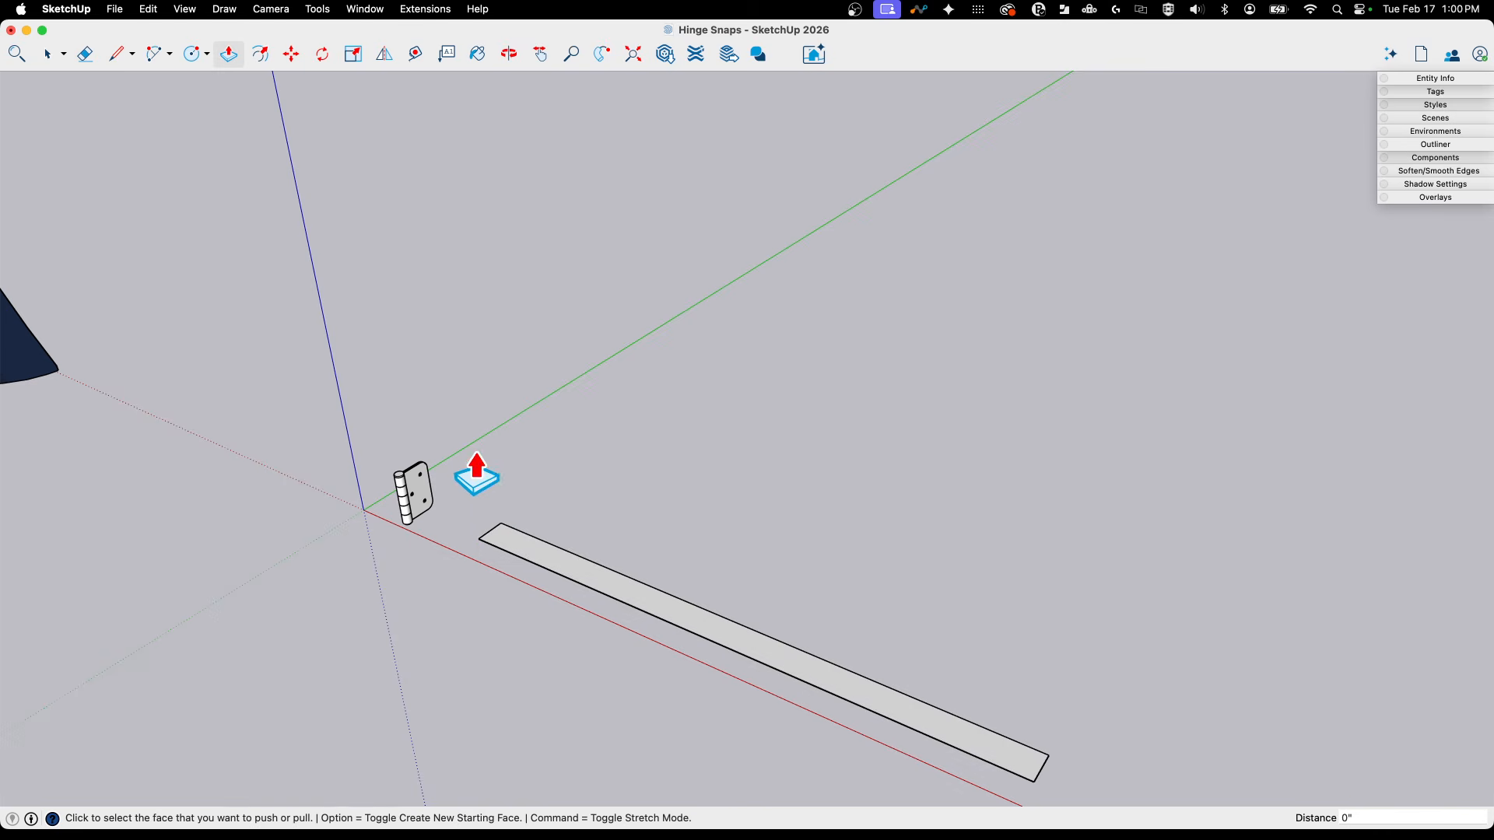
click(510, 566)
click(519, 151)
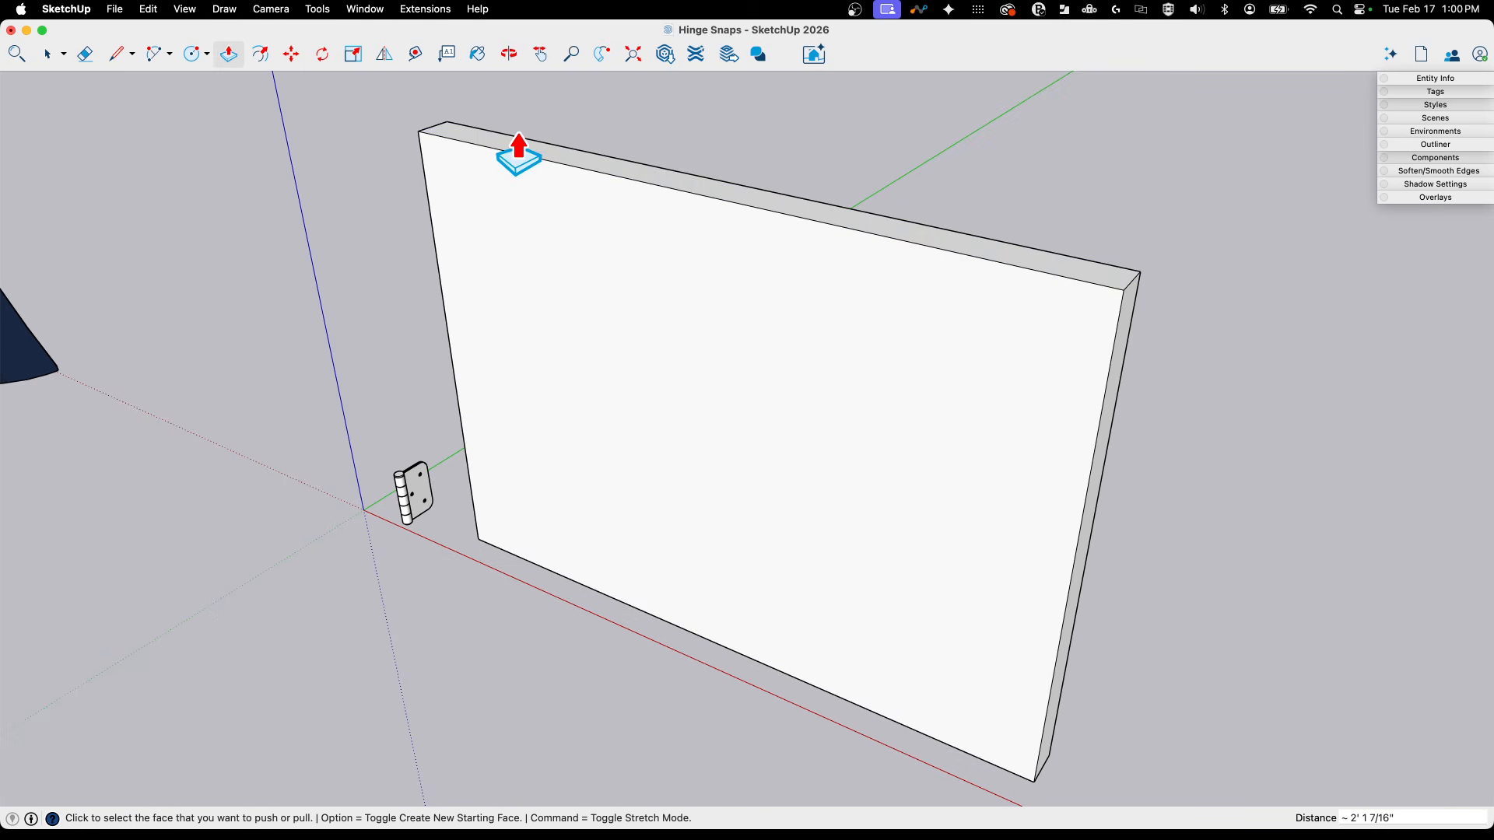
click(519, 152)
key(space)
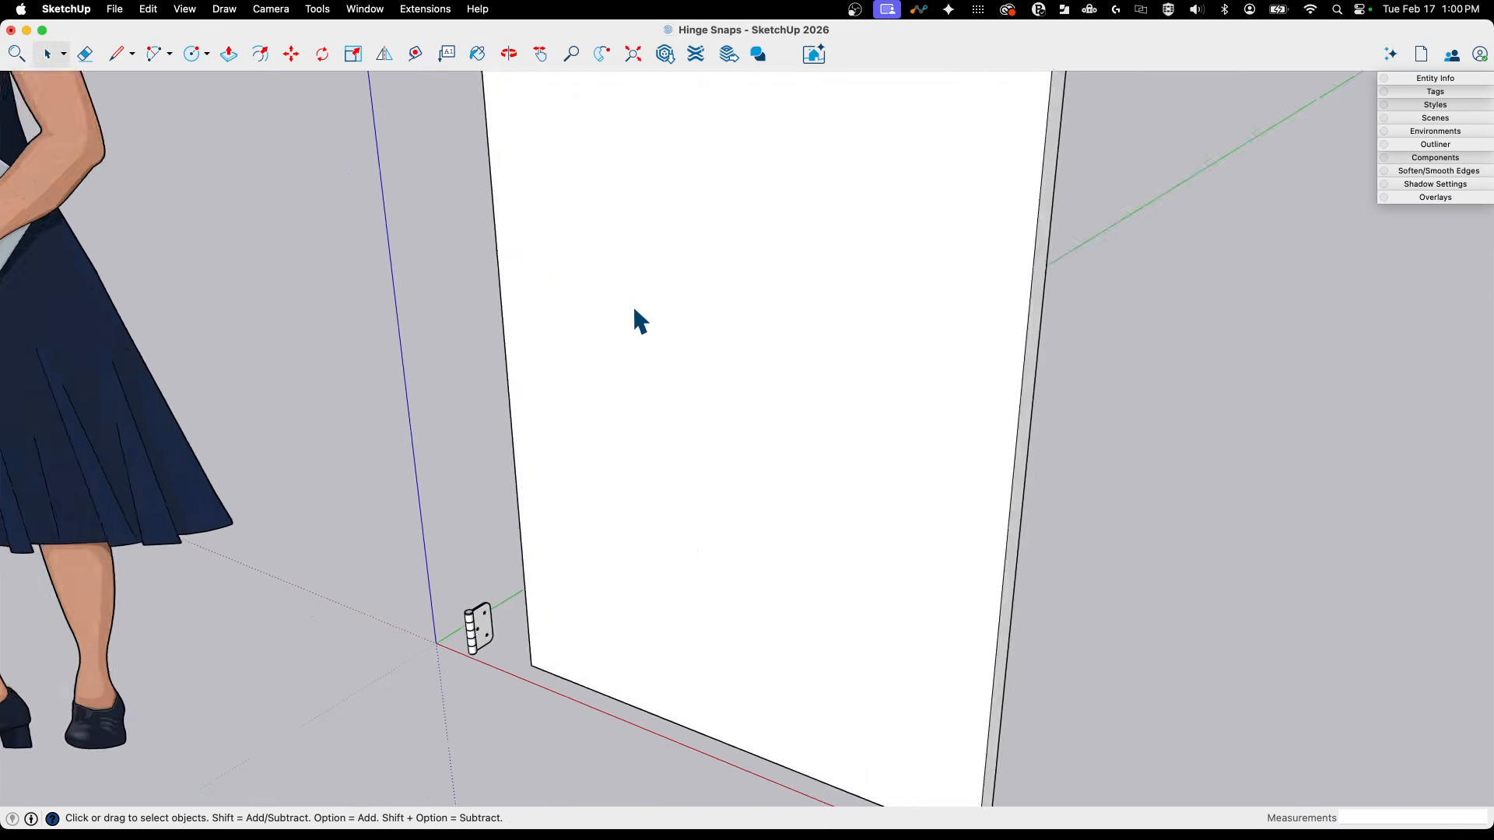
triple_click(775, 521)
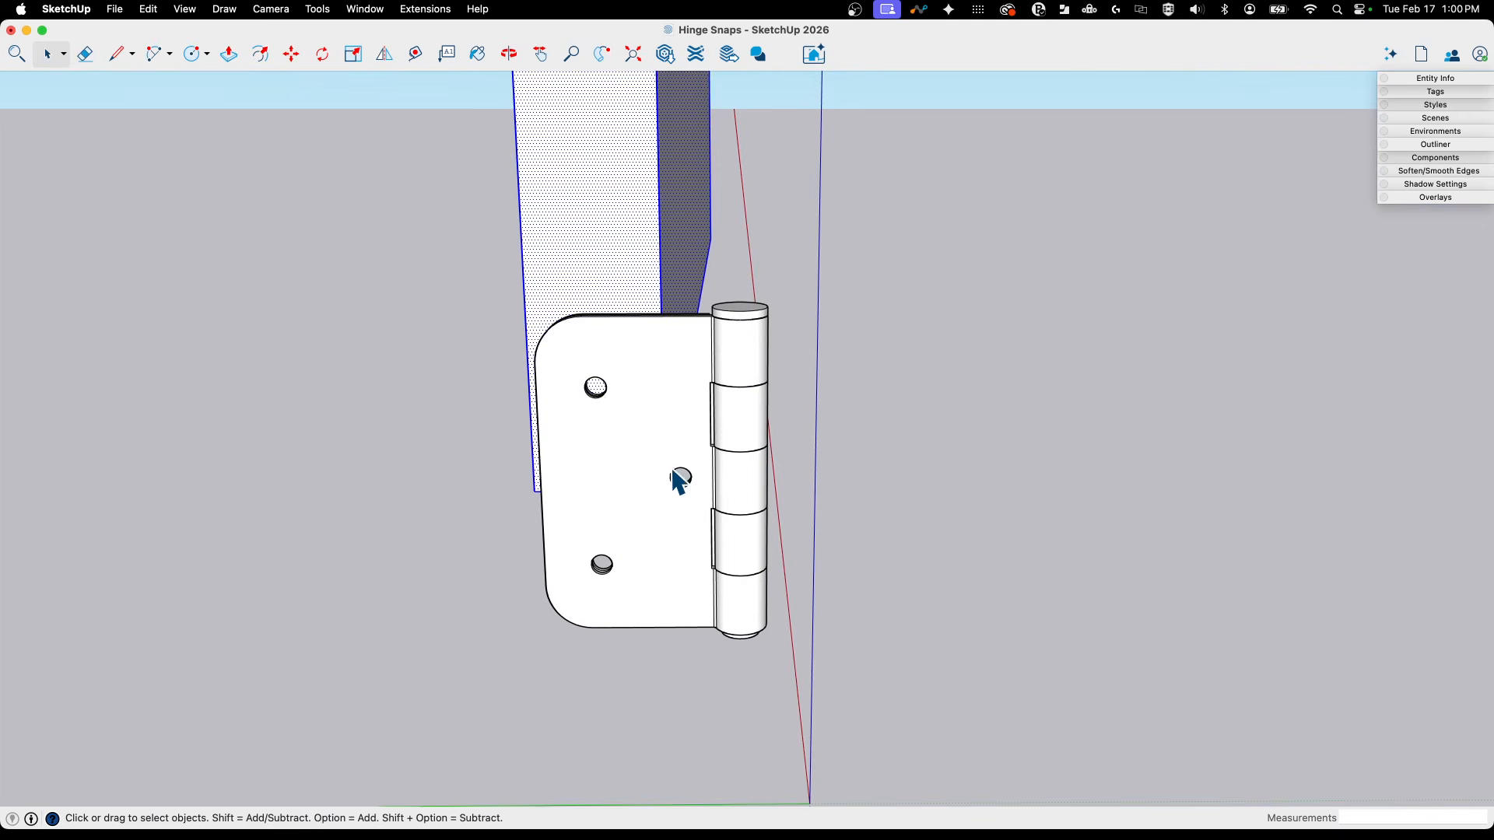
Select all the hinge parts, both leaves and the pin, and combine them into one group.
click(679, 476)
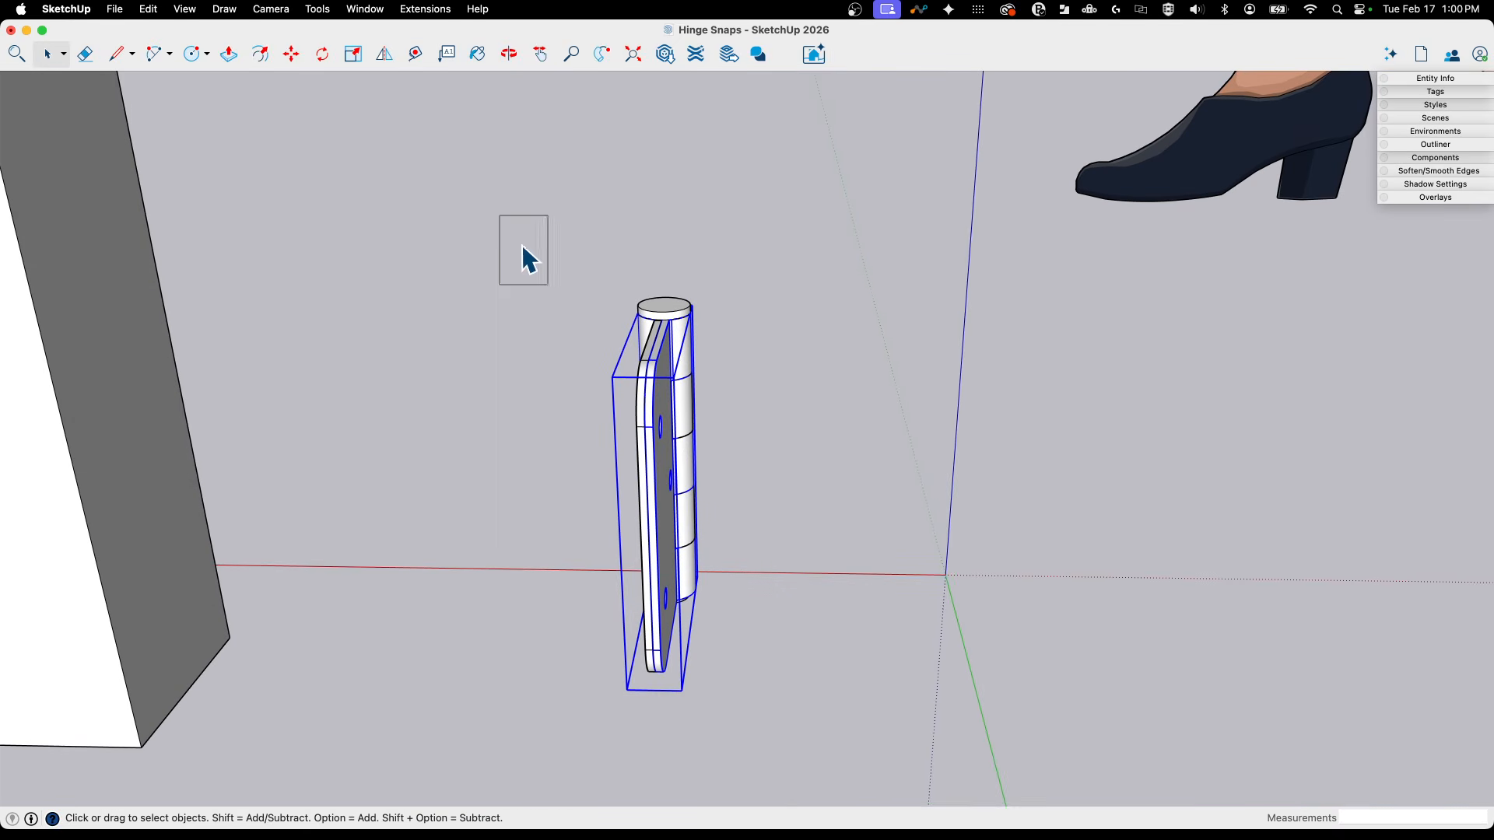
drag(521, 244, 884, 767)
click(944, 393)
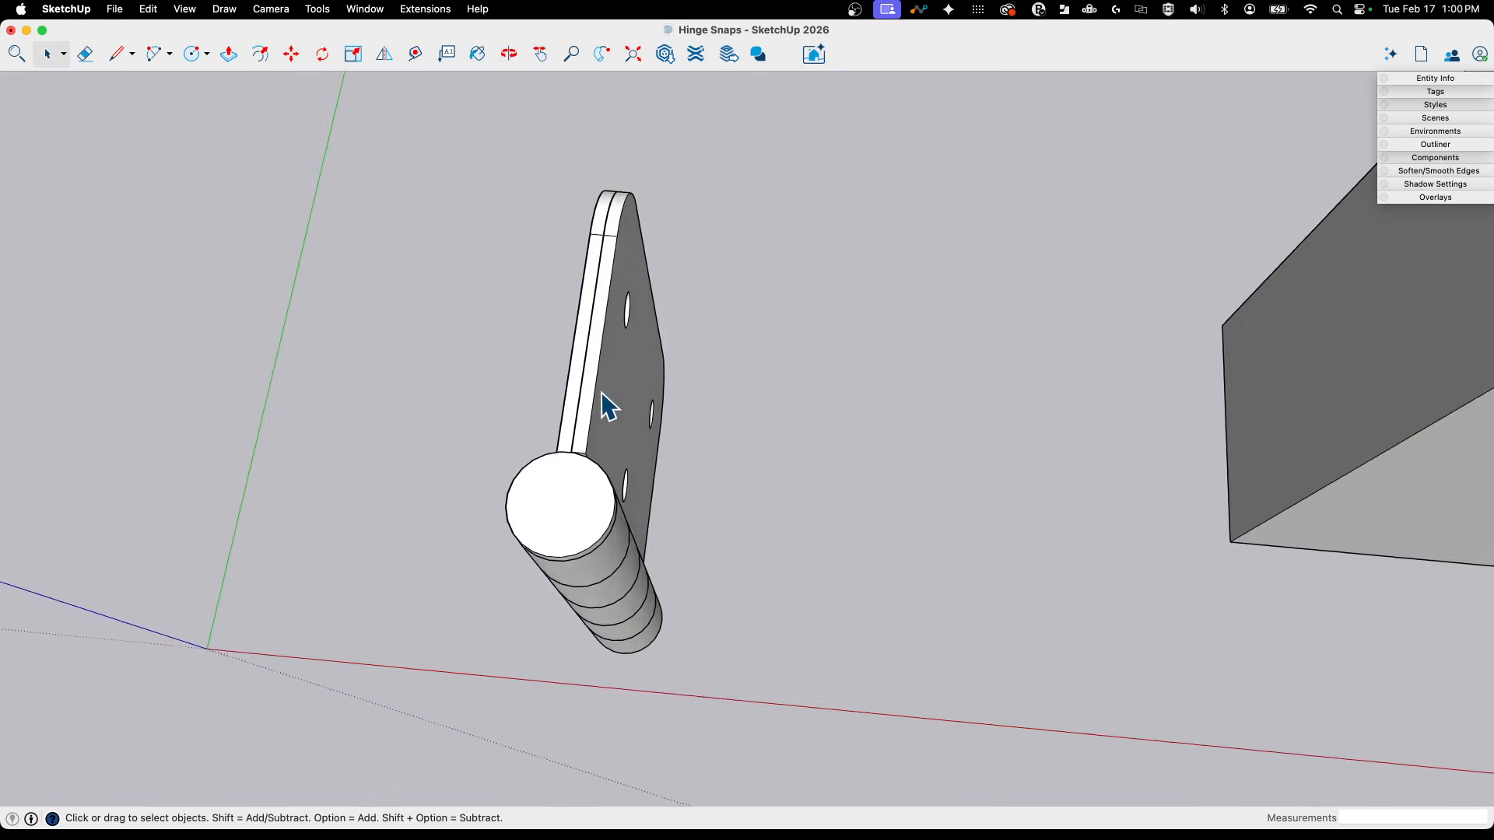
click(655, 330)
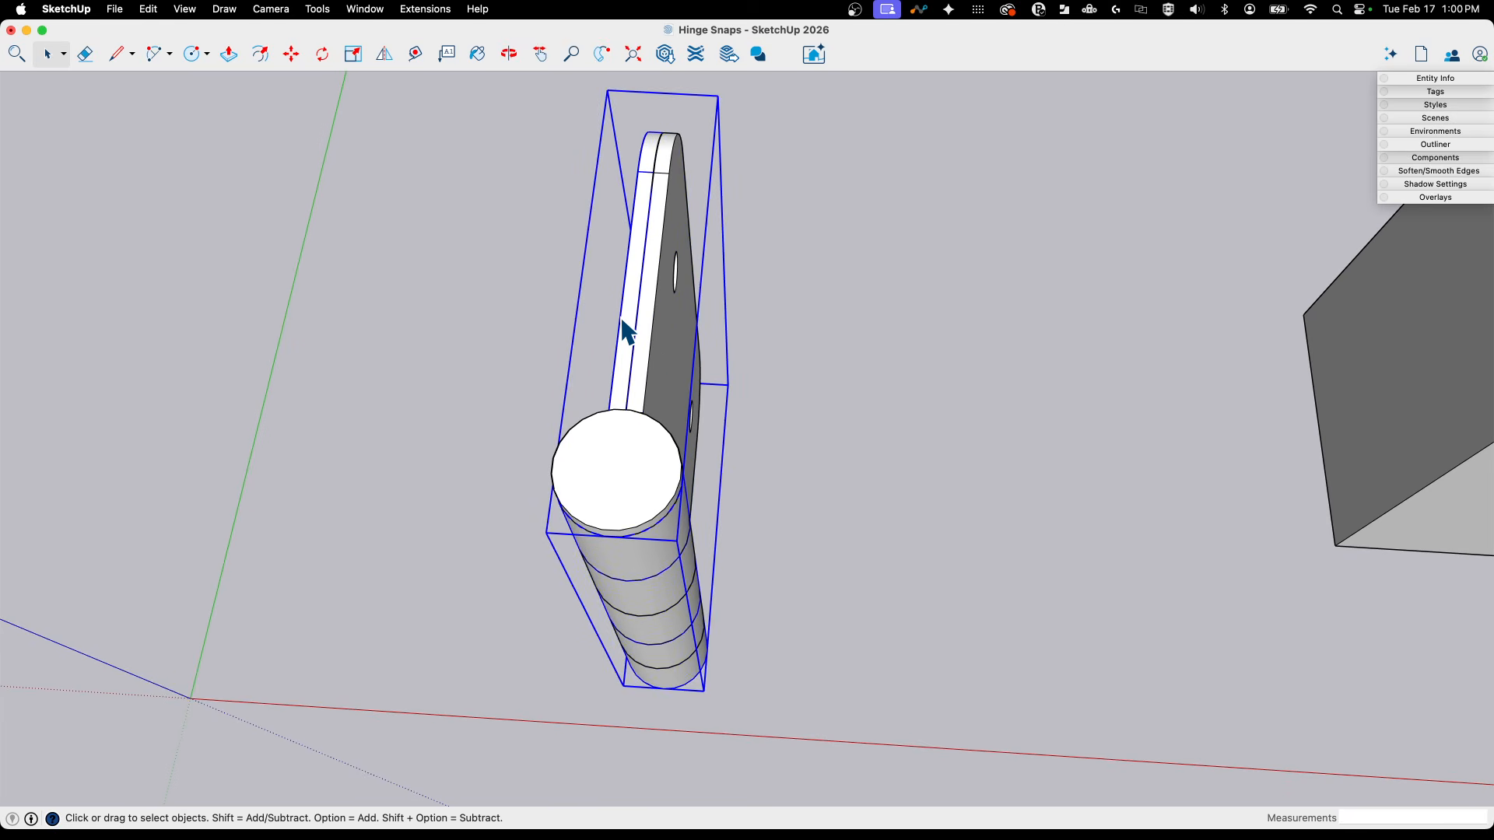
middle_drag(648, 545, 504, 290)
drag(441, 187, 898, 806)
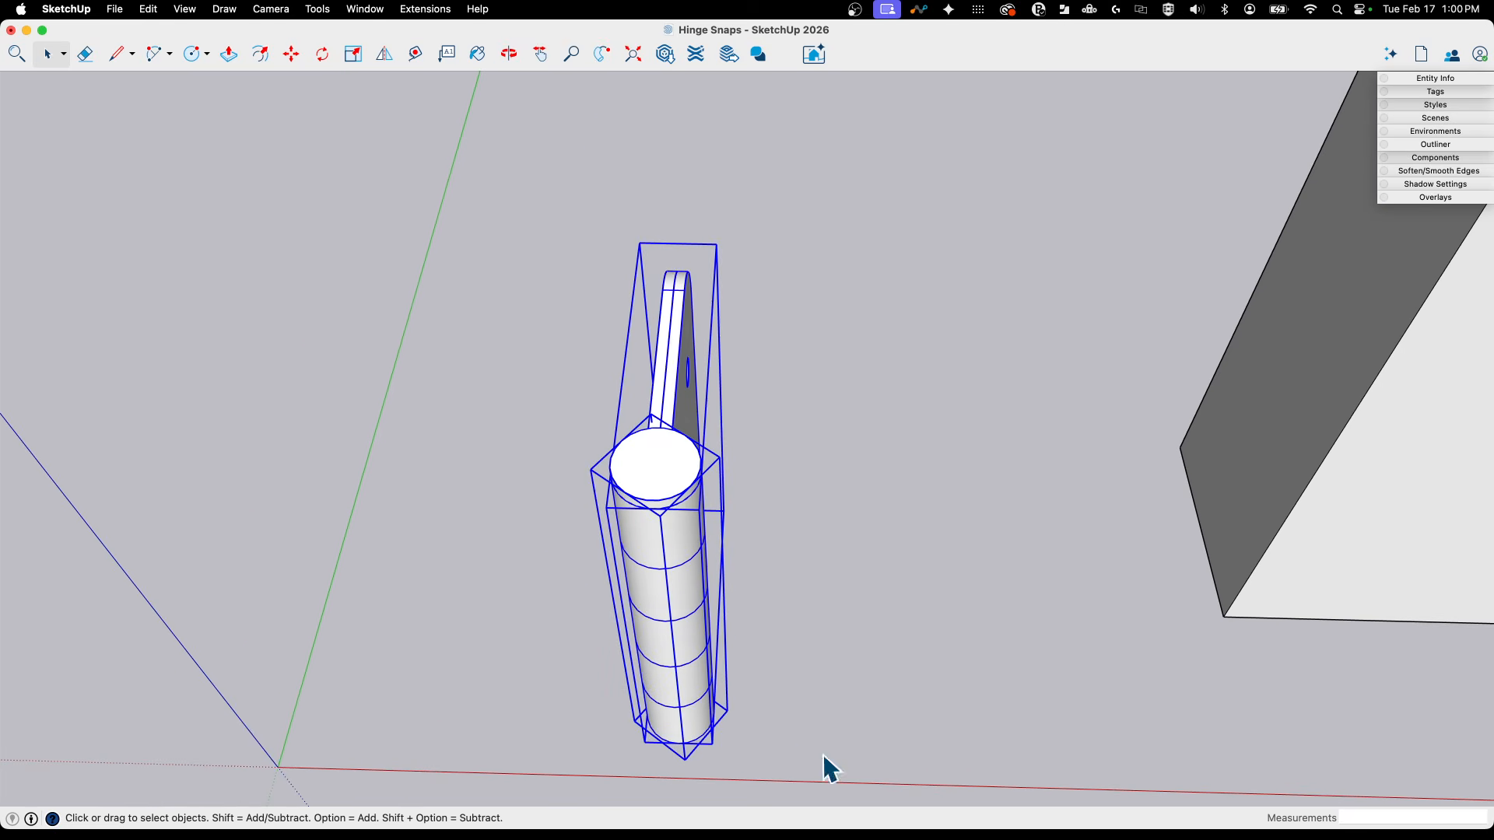
right_click(683, 308)
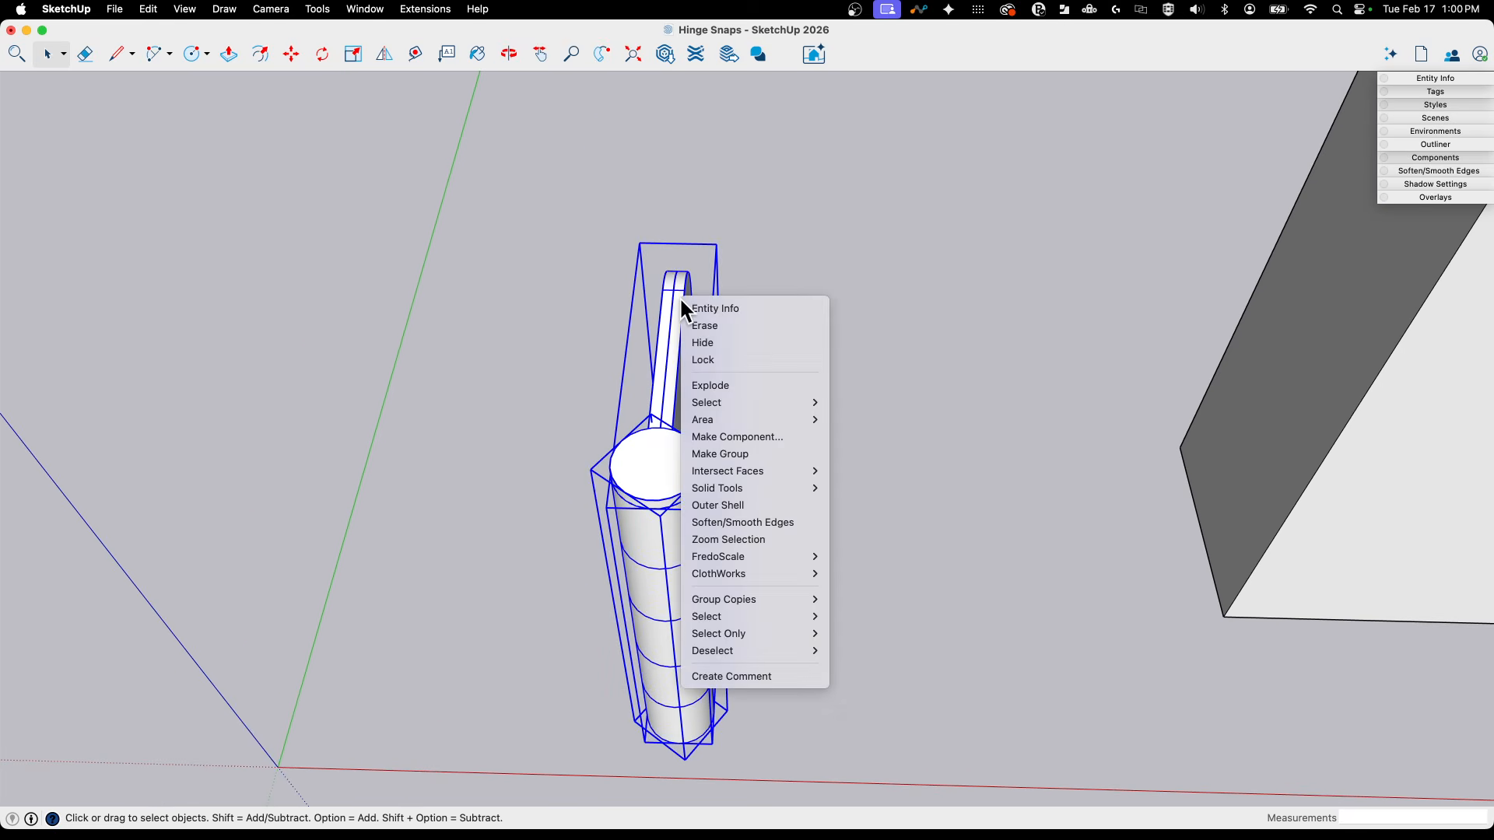
click(768, 453)
Move the hinge group from its leaf's lower inner corner onto the door's bottom corner nearest the hinge.
middle_drag(768, 453, 650, 612)
scroll(623, 483, up, 5)
key(m)
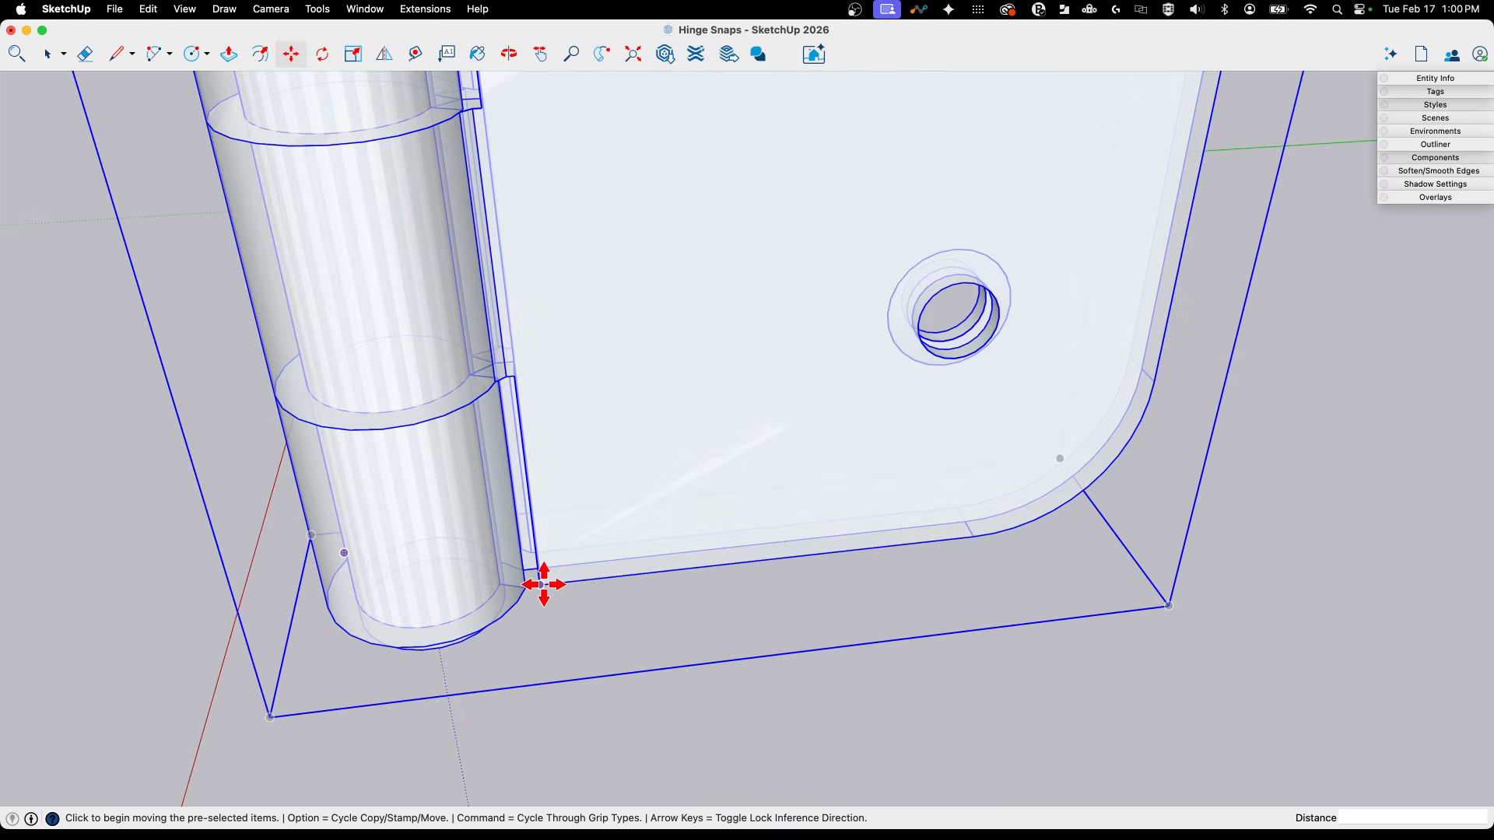
click(543, 584)
scroll(816, 376, down, 10)
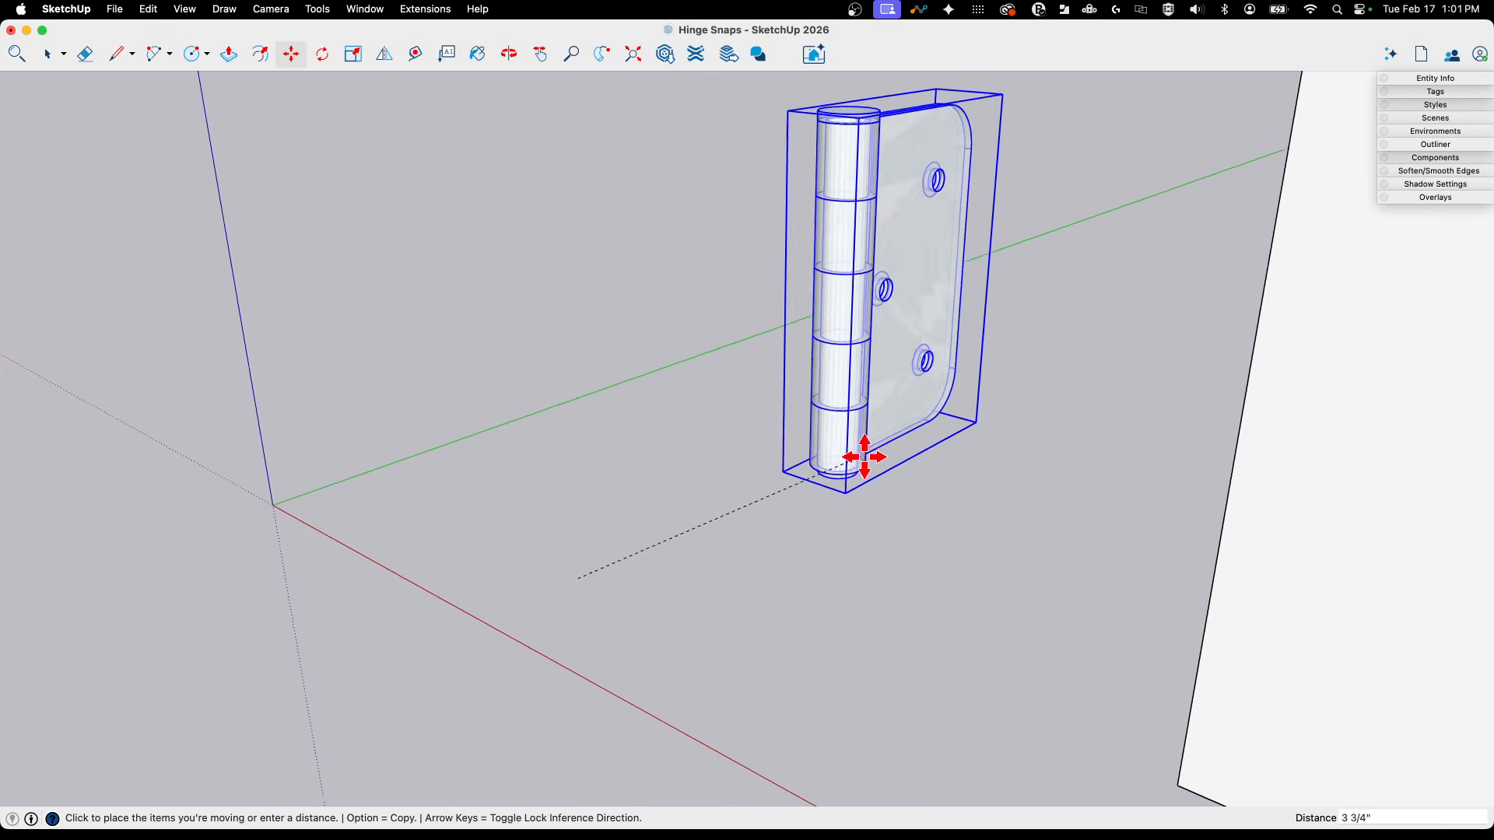
scroll(865, 457, up, 8)
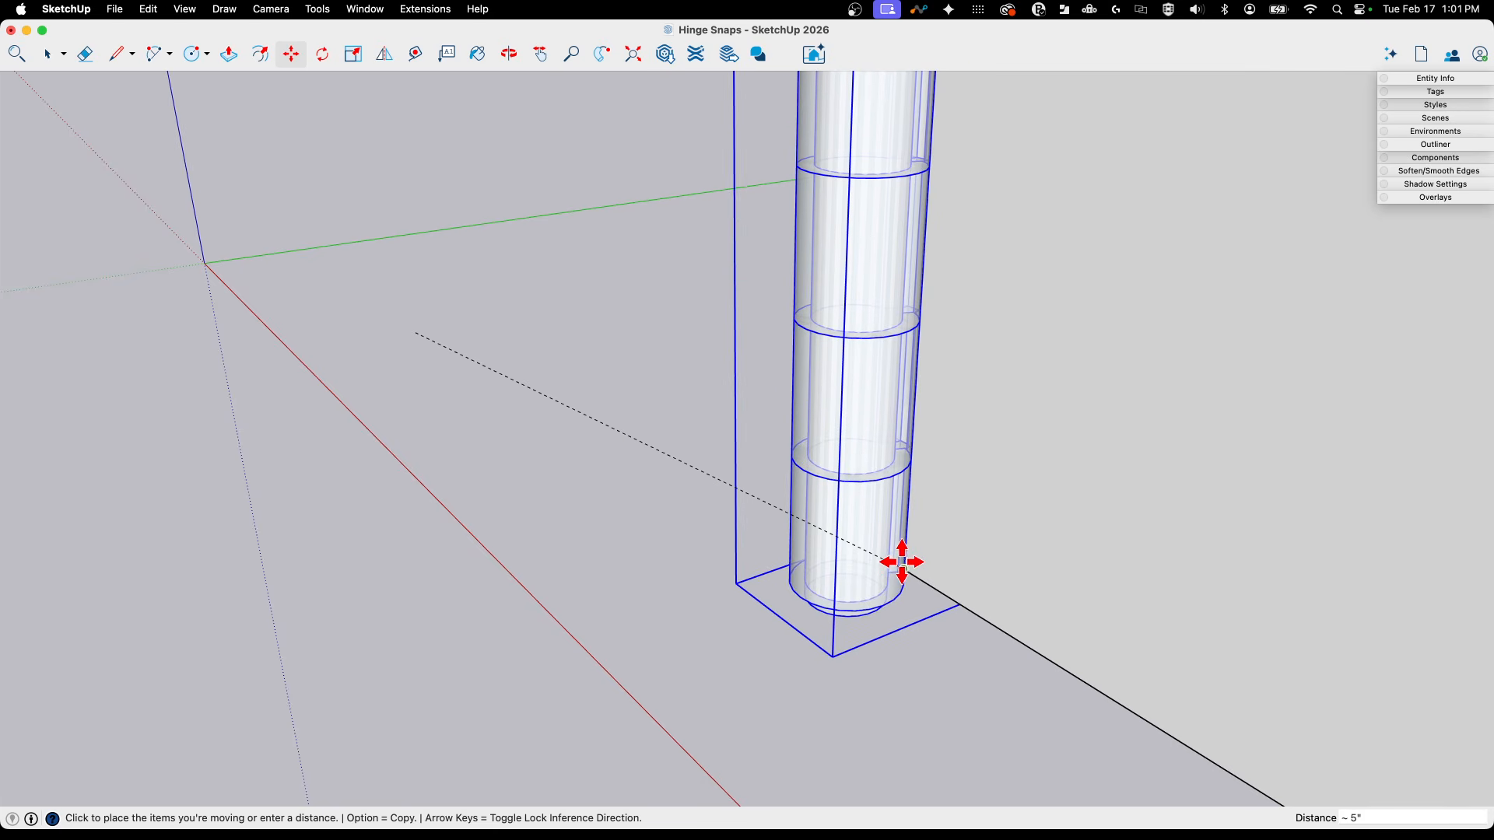
click(903, 567)
Shift the hinge group about 1/16" so the seam between its two leaves lines up with the door's bottom corner.
middle_drag(894, 568, 784, 507)
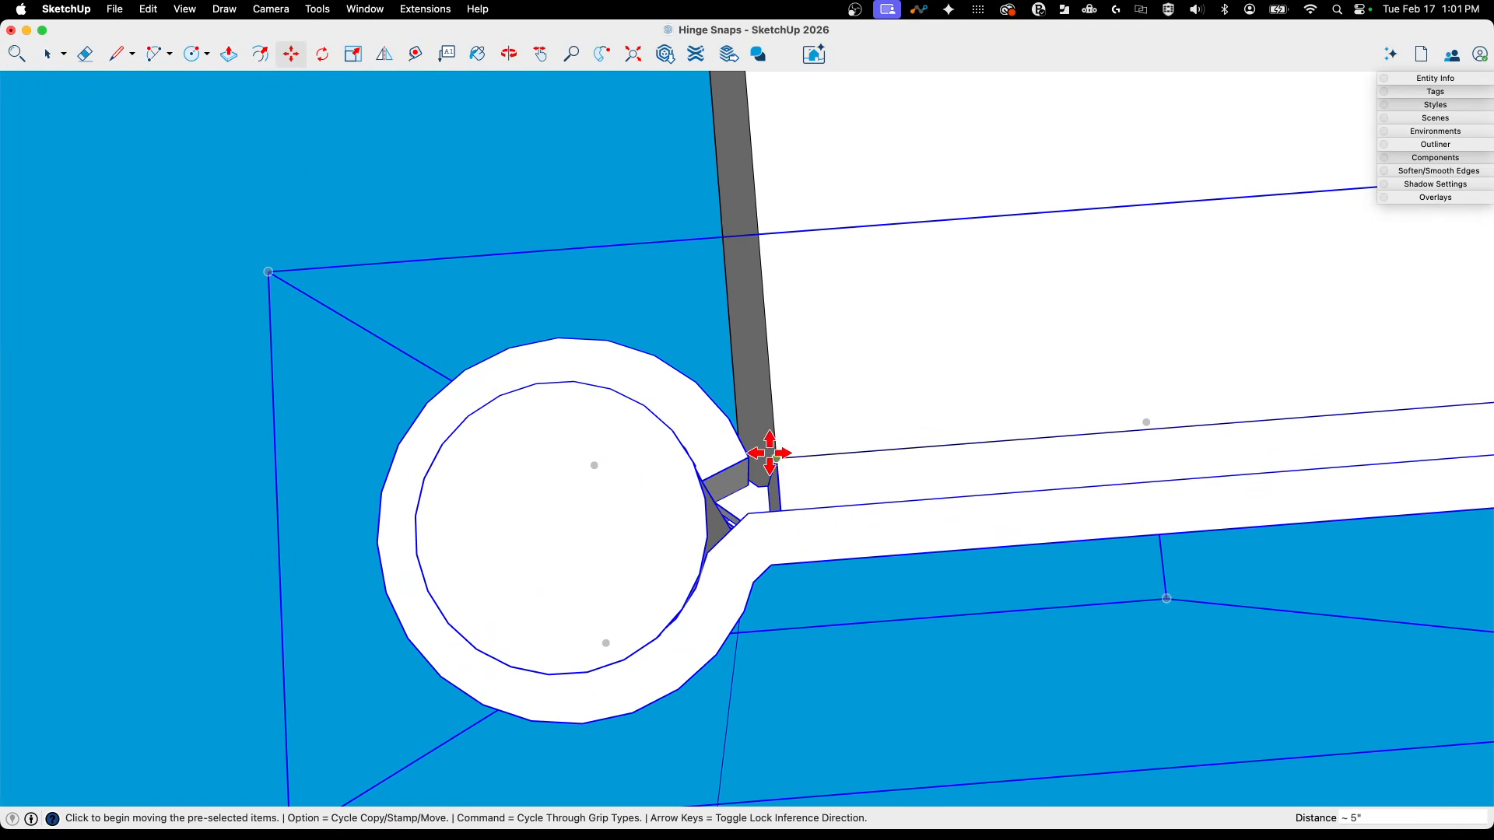
click(778, 504)
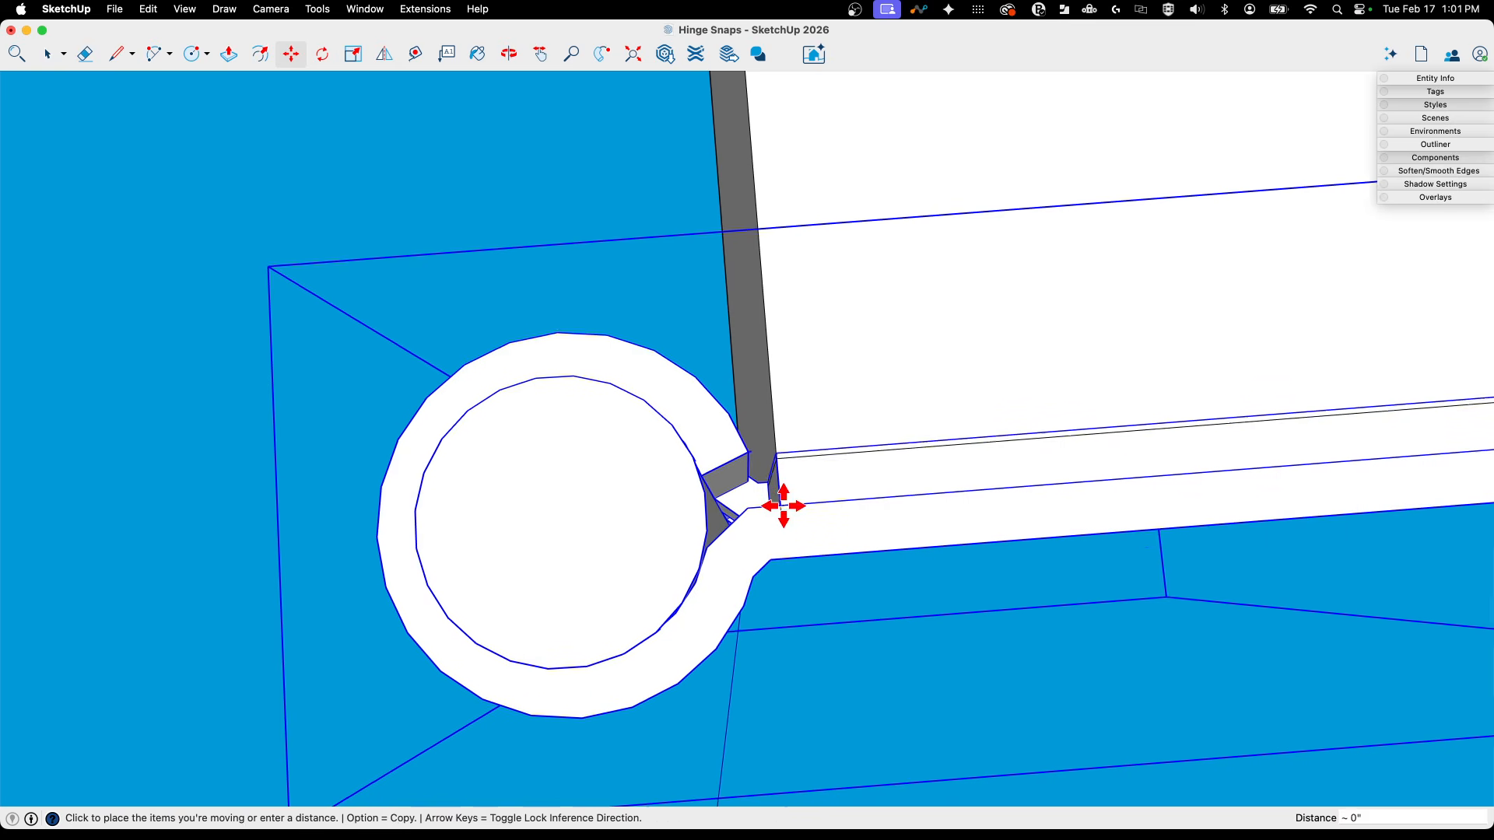
shift+middle_drag(775, 469, 778, 458)
click(779, 456)
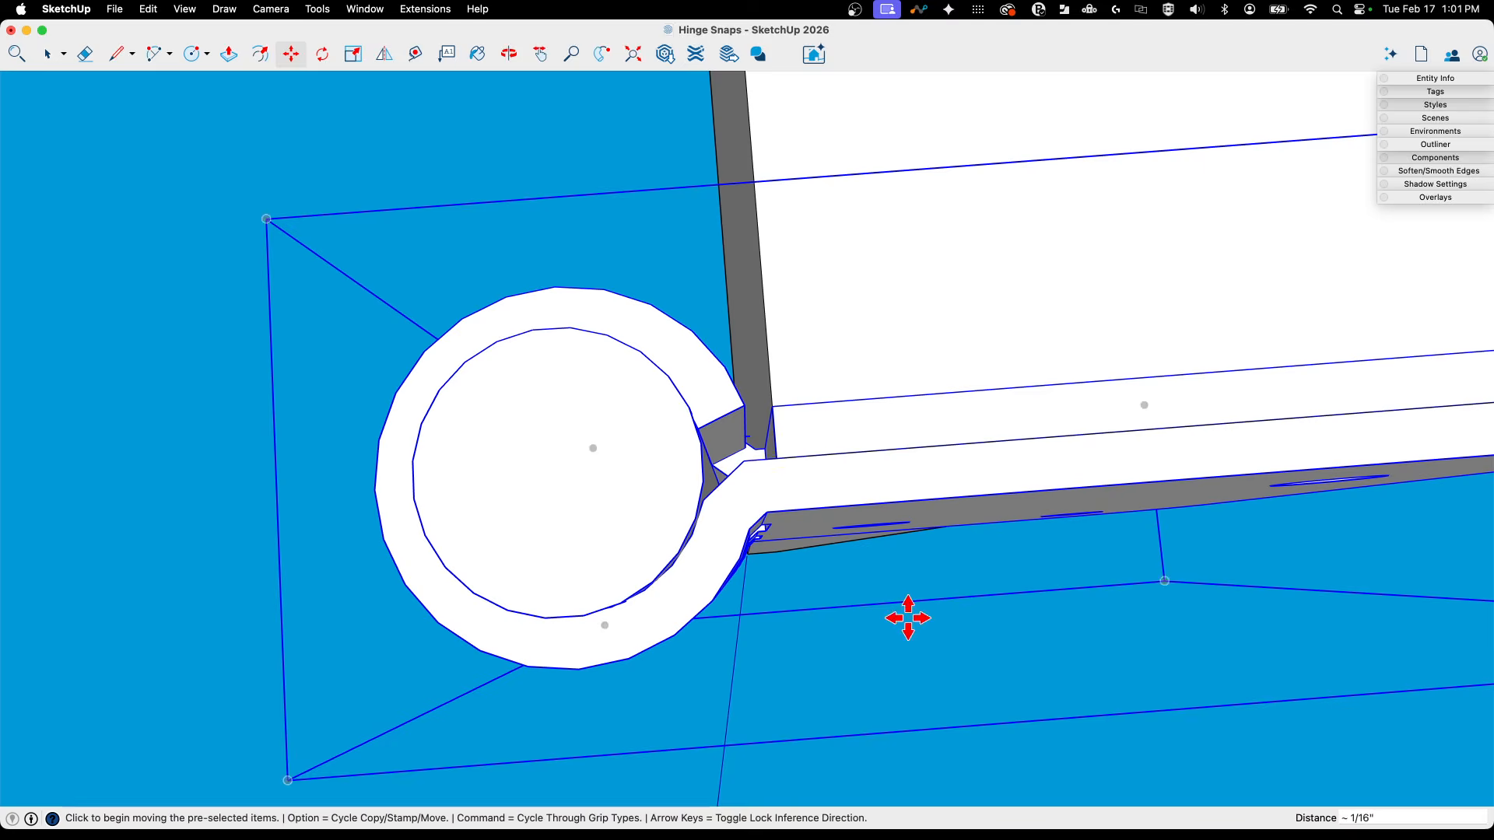
Move the hinge group 11" up the door edge along the blue axis.
middle_drag(907, 614, 652, 476)
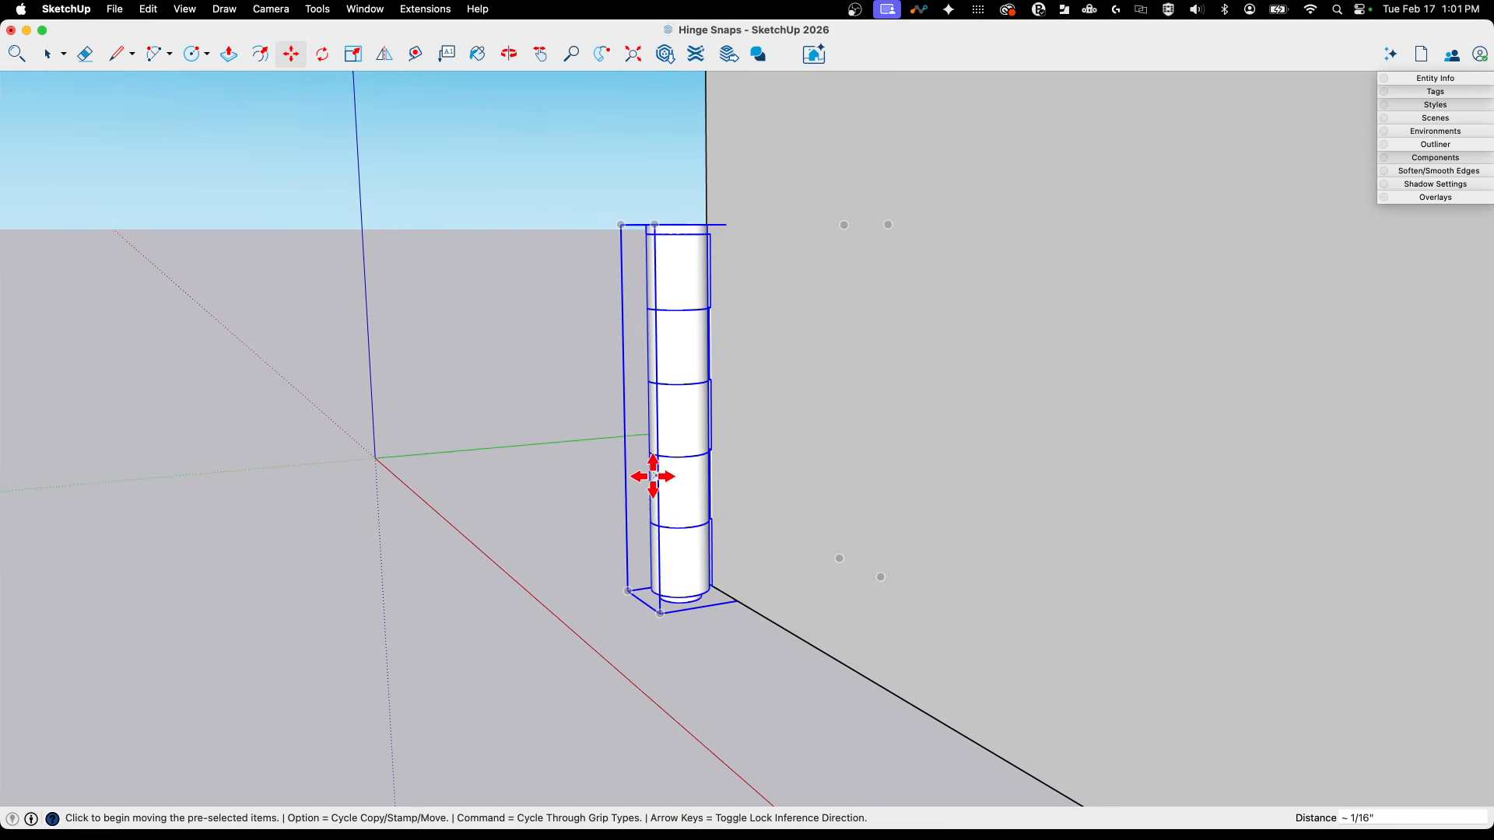
mouse_move(672, 565)
middle_down()
mouse_move(683, 576)
mouse_move(688, 563)
middle_up()
click(684, 568)
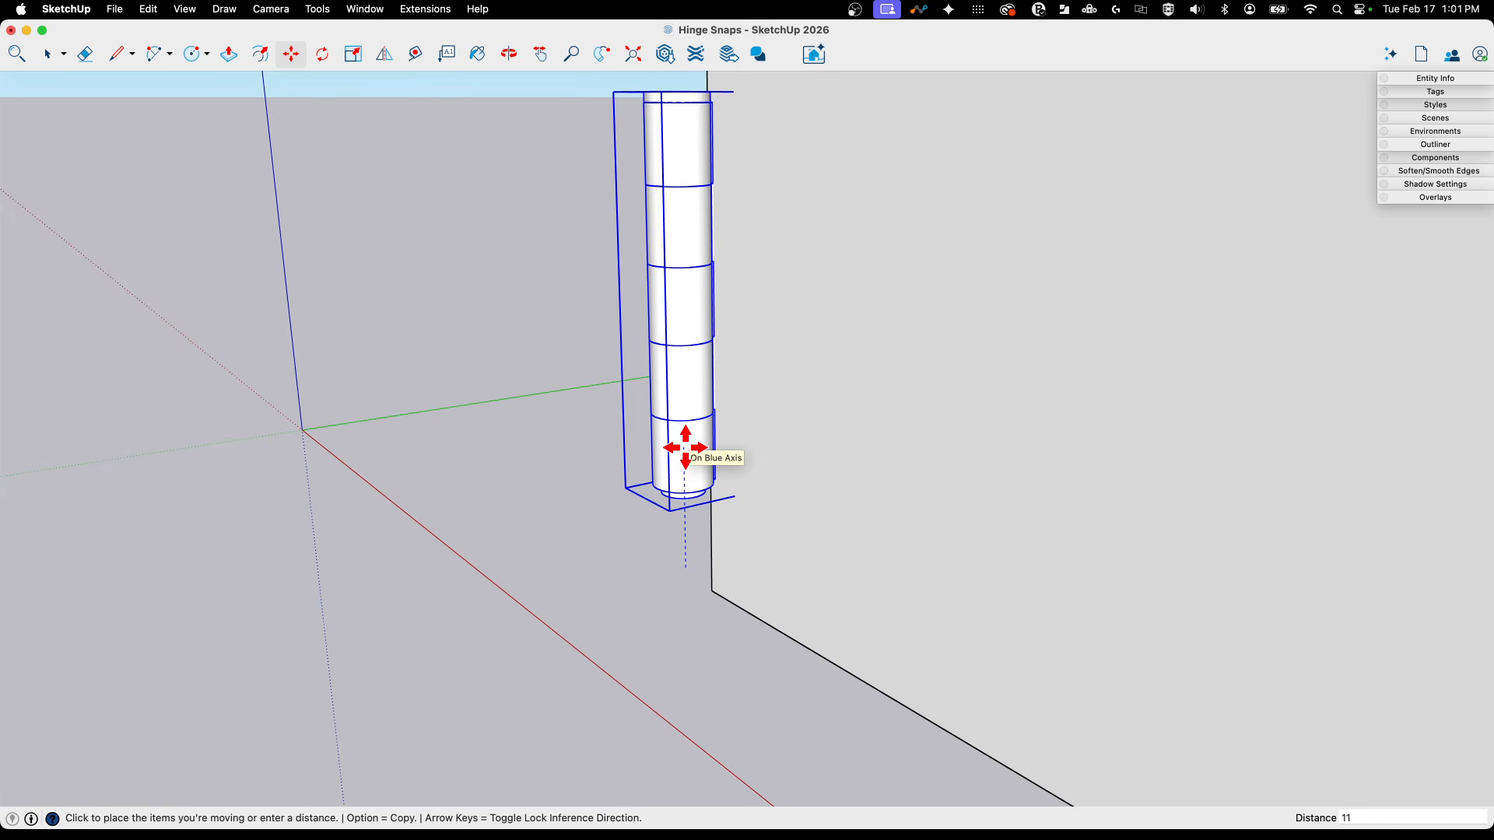
key(Return)
Copy the hinge group 5' 5 1/2" upward from its top inner corner to the top corner of the door.
scroll(684, 446, down, 5)
middle_drag(936, 577, 577, 381)
scroll(724, 394, up, 5)
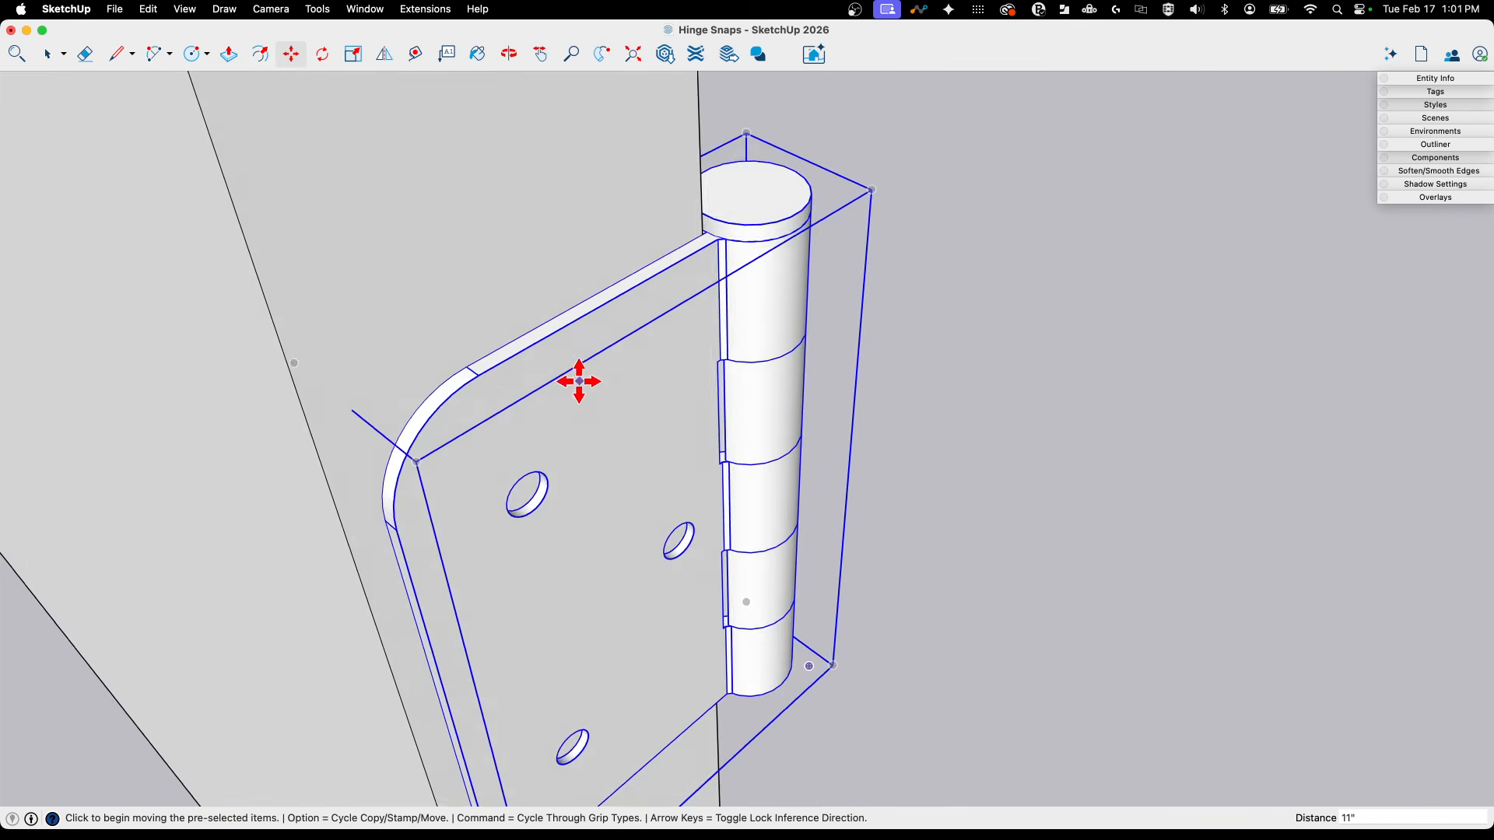
middle_drag(695, 239, 670, 377)
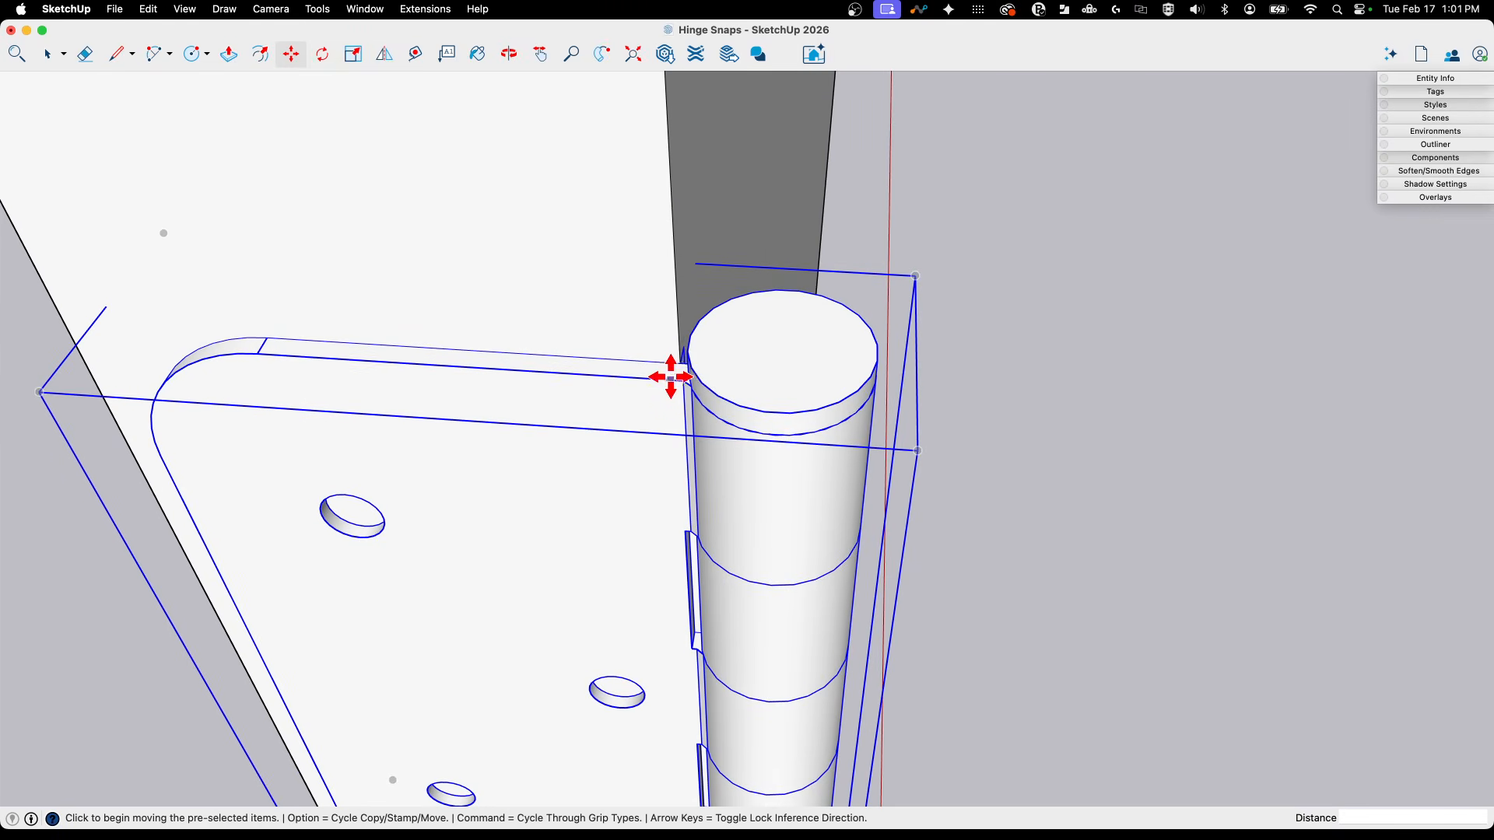
click(679, 361)
scroll(567, 444, down, 10)
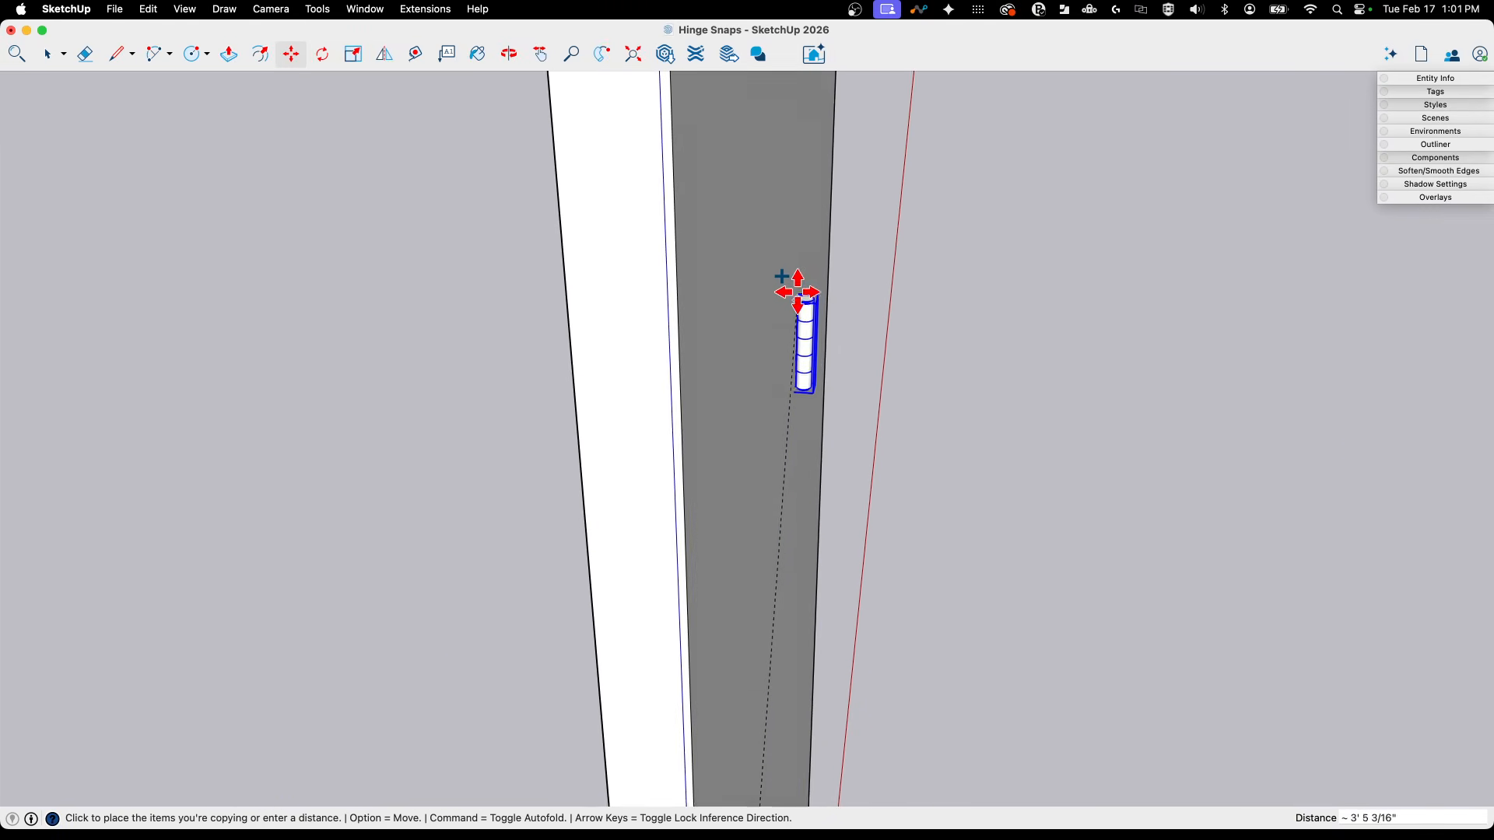
middle_drag(701, 290, 740, 407)
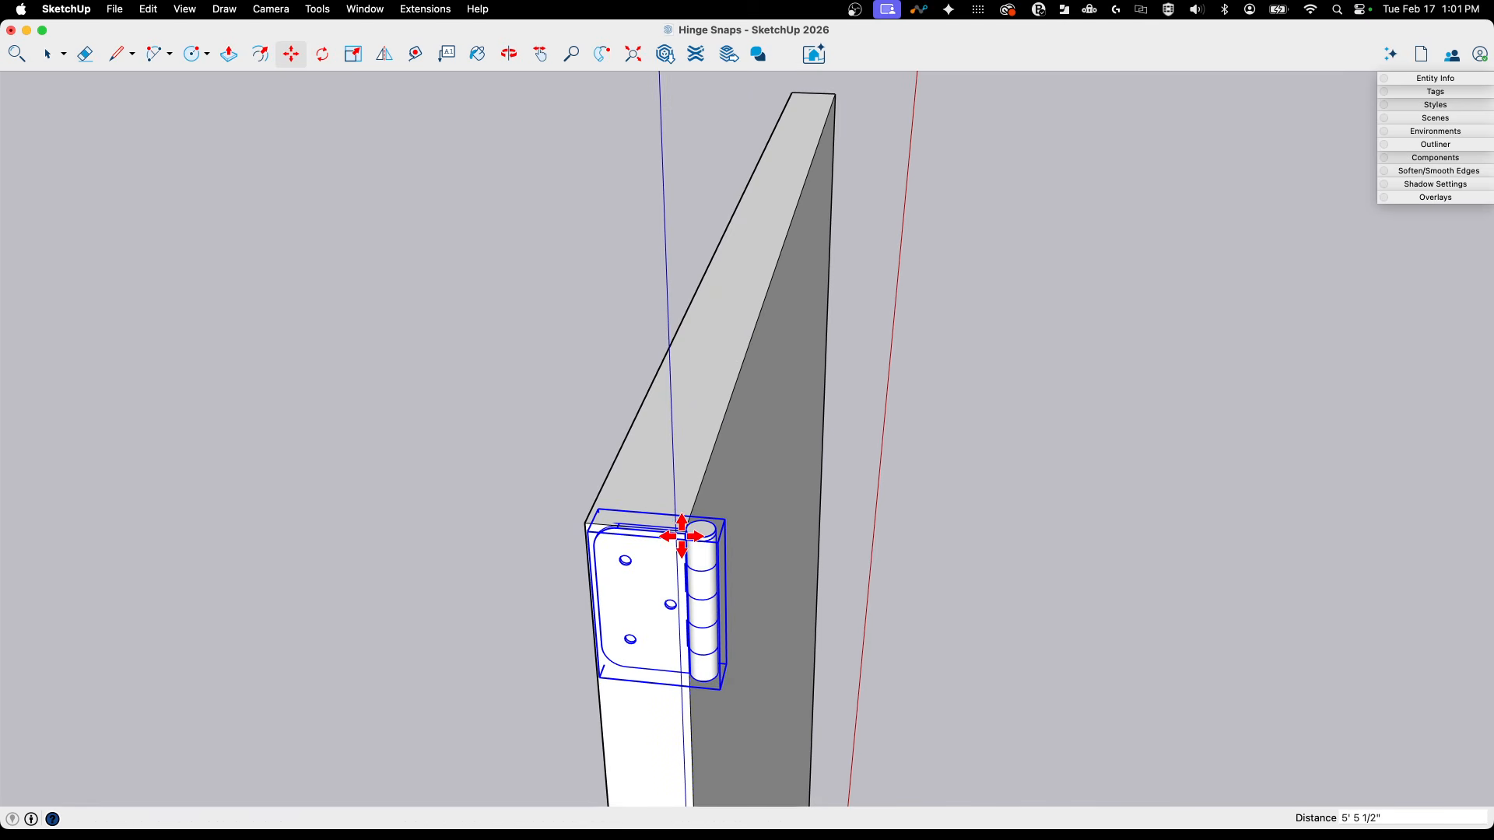
Move the upper hinge copy straight down along the door's edge, away from the top corner.
middle_drag(681, 537, 641, 433)
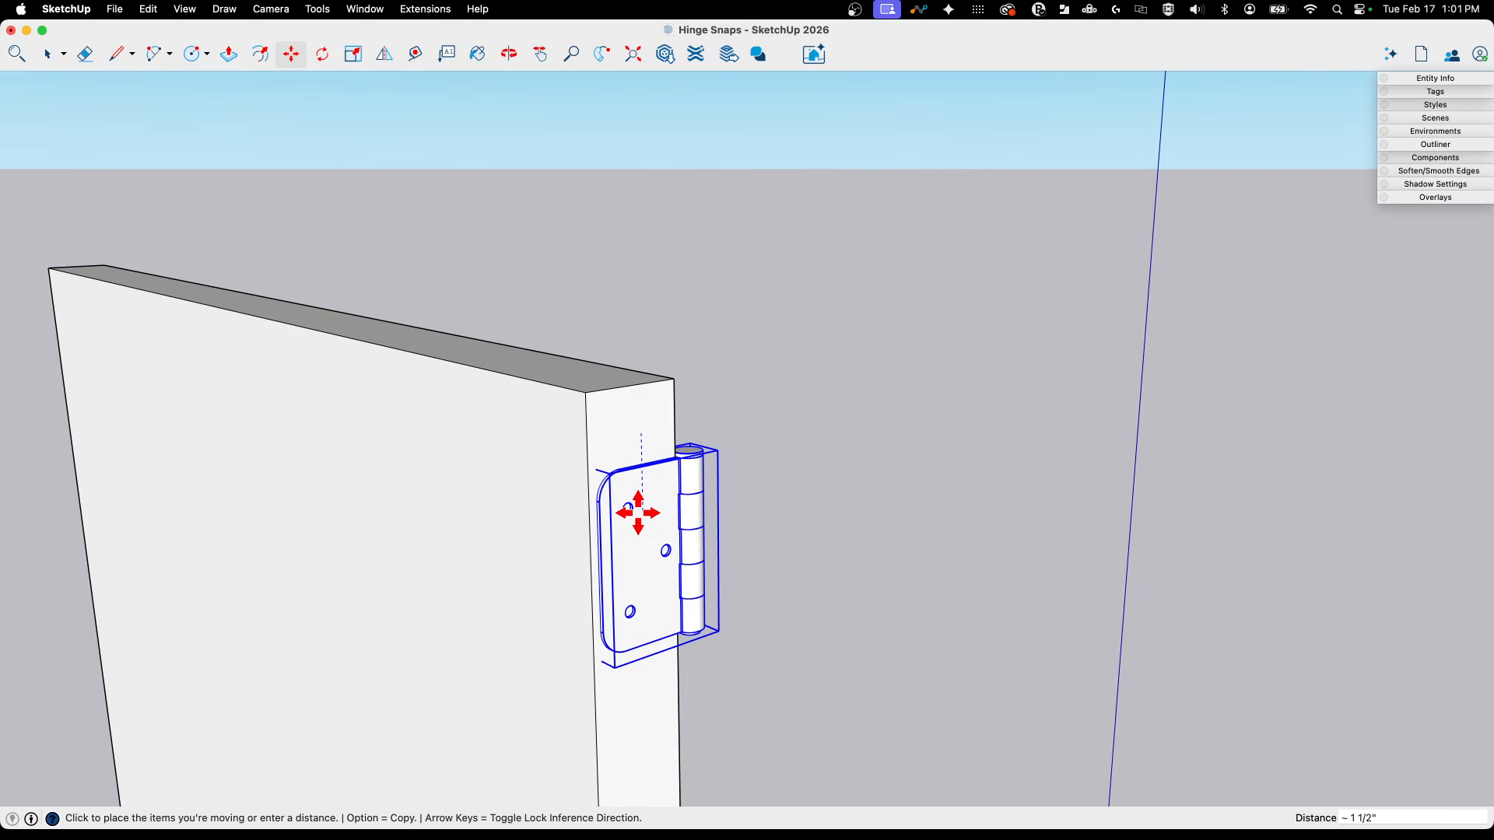
key(Escape)
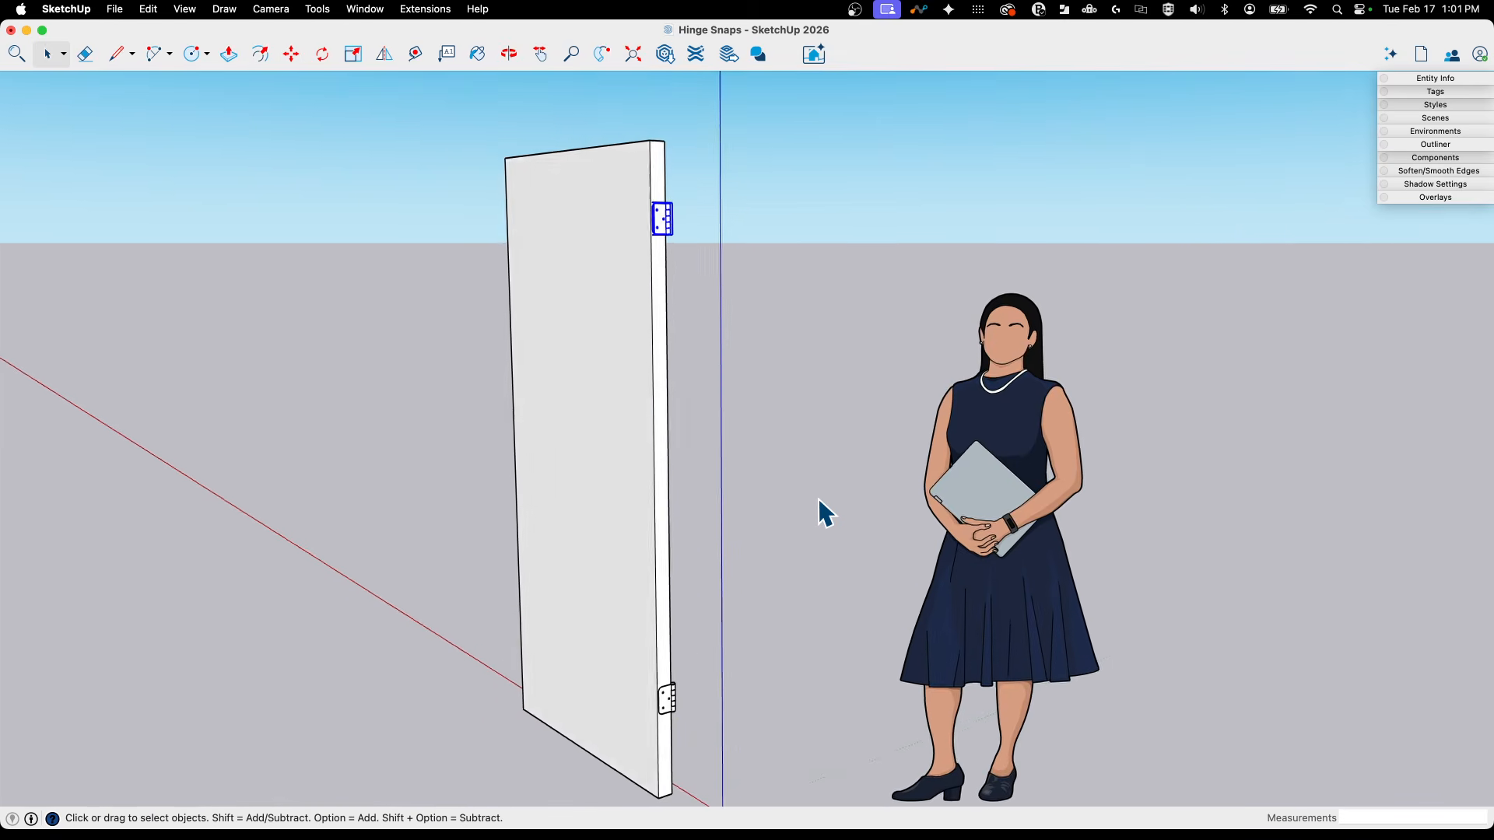
Examine from several angles how the lower hinge's leaf sits against the door's edge.
middle_drag(819, 500, 650, 537)
scroll(537, 576, up, 10)
scroll(650, 545, down, 4)
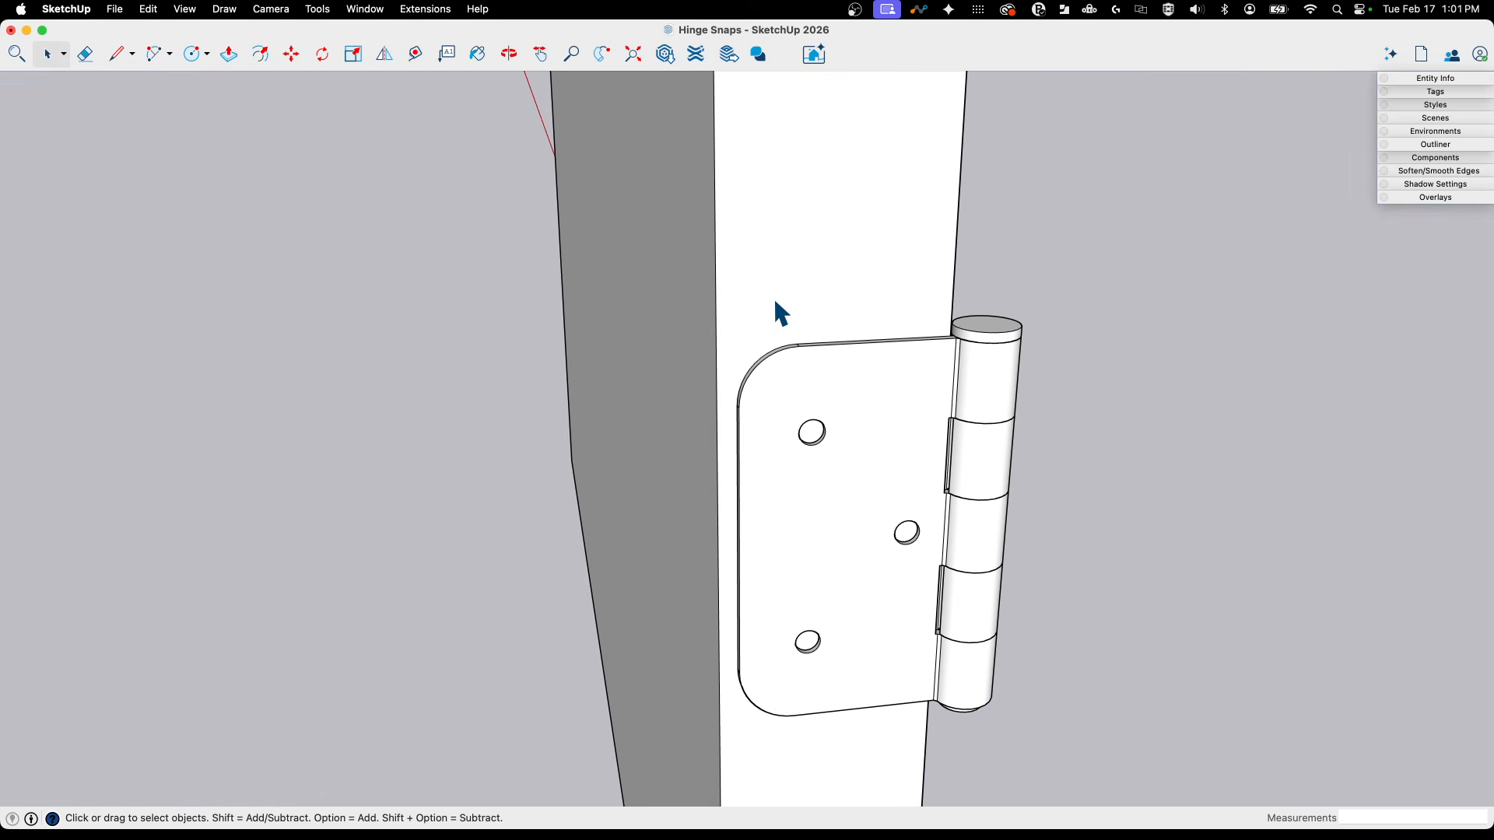
middle_drag(717, 805, 844, 358)
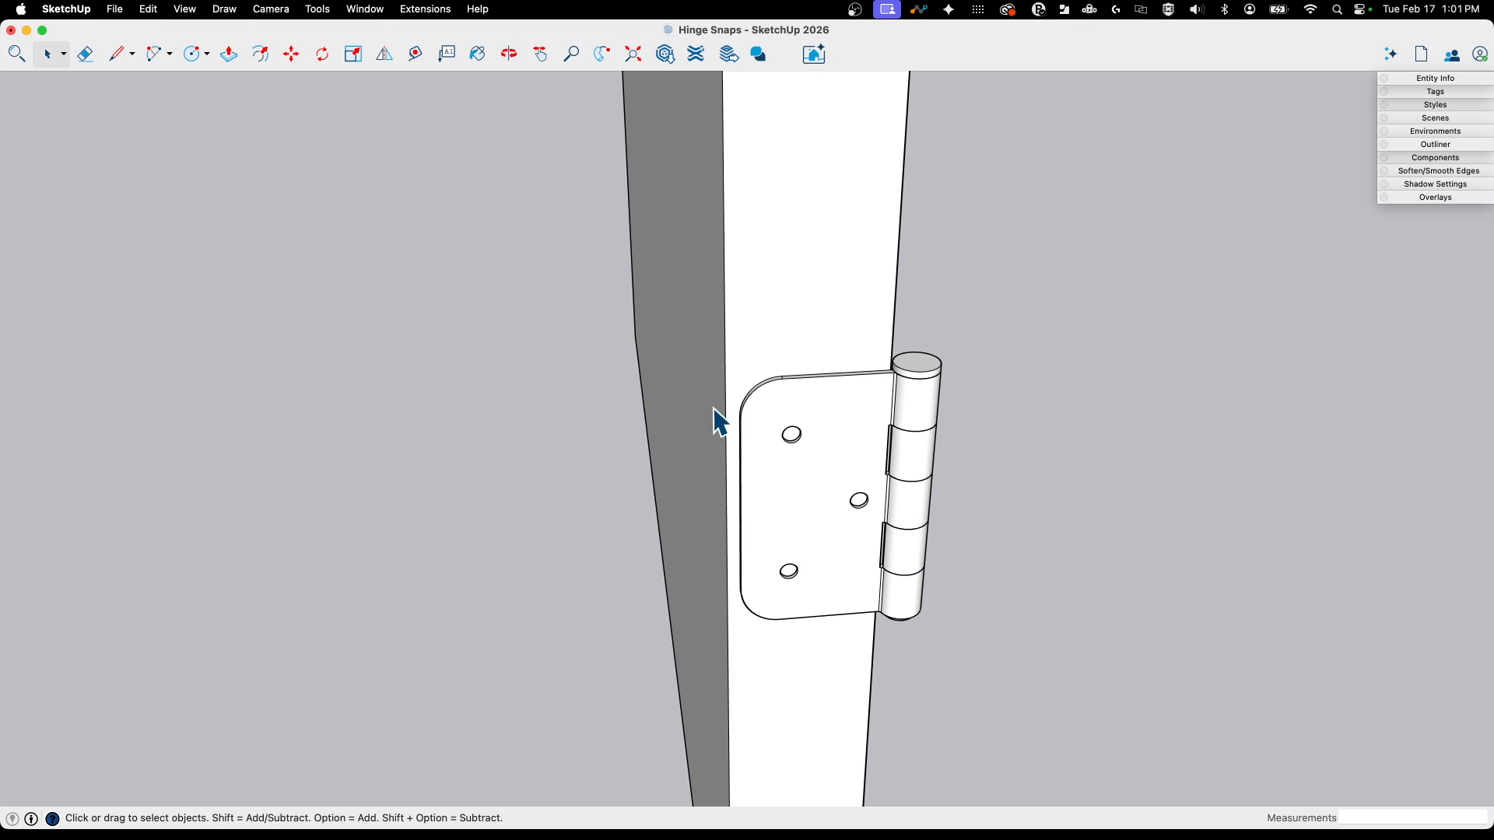
middle_drag(870, 297, 878, 392)
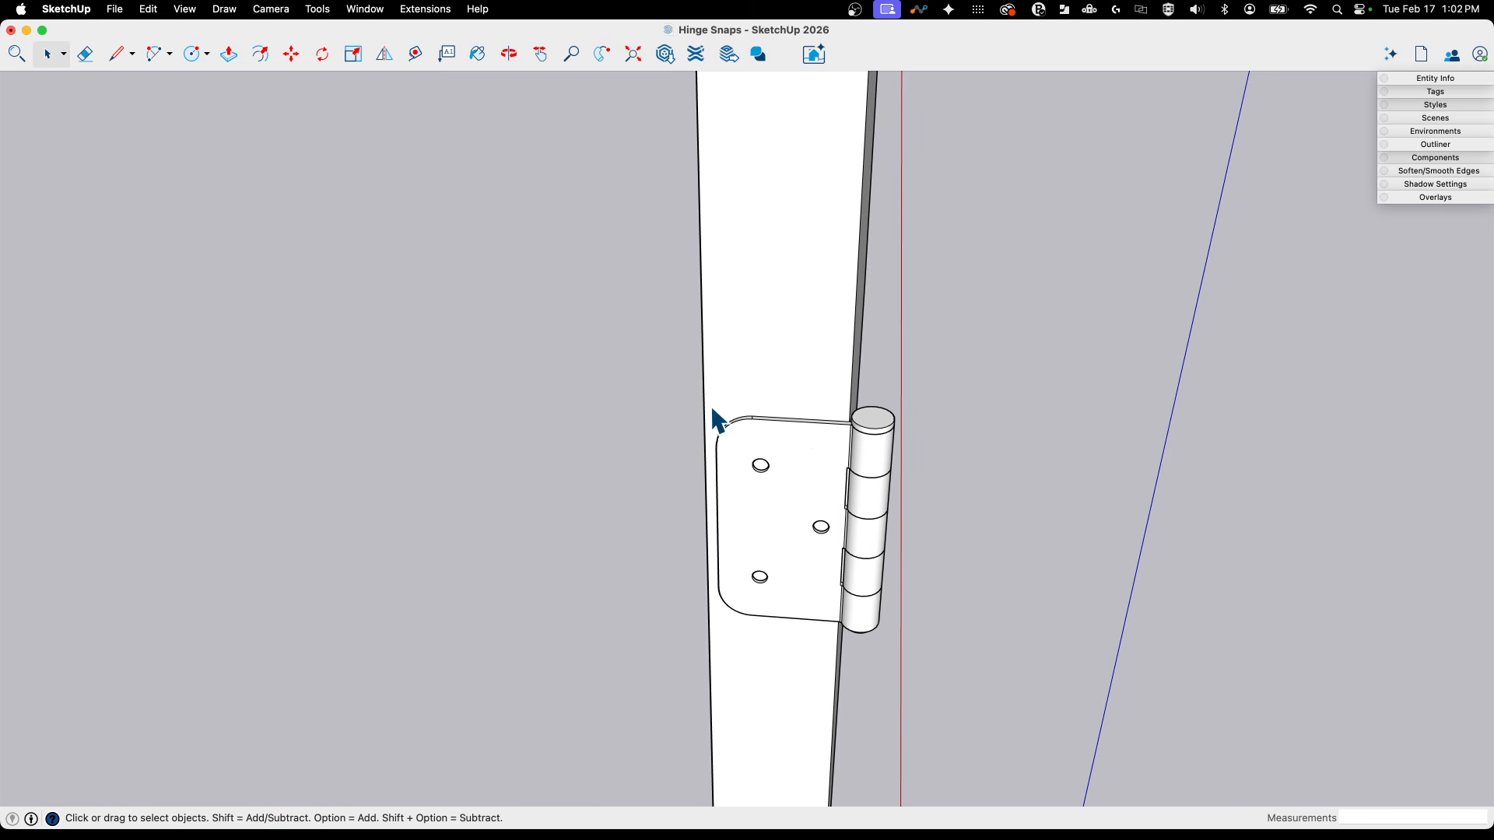
middle_drag(884, 463, 754, 404)
scroll(758, 414, up, 3)
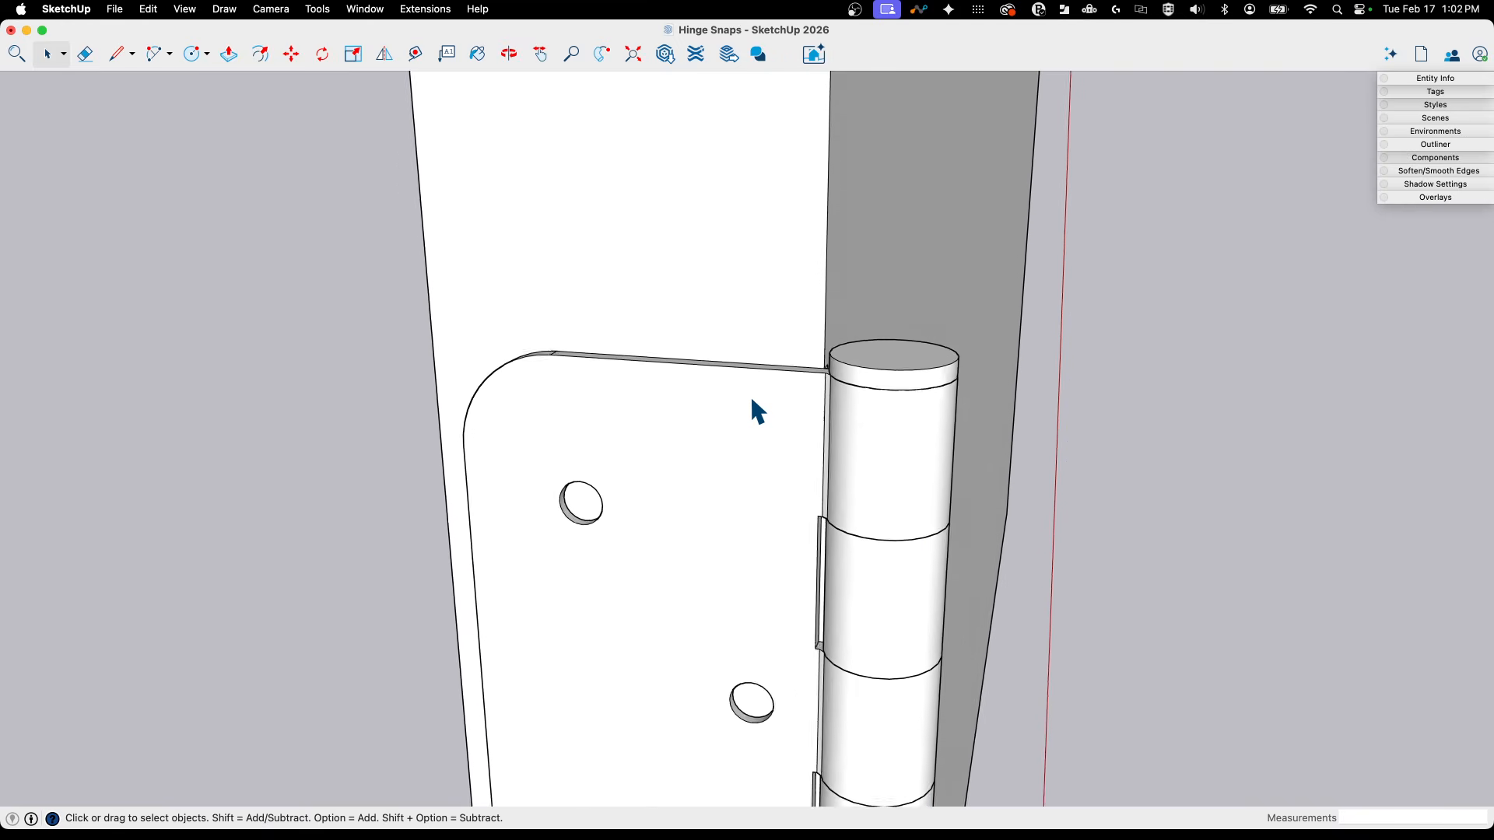
middle_drag(728, 504, 780, 544)
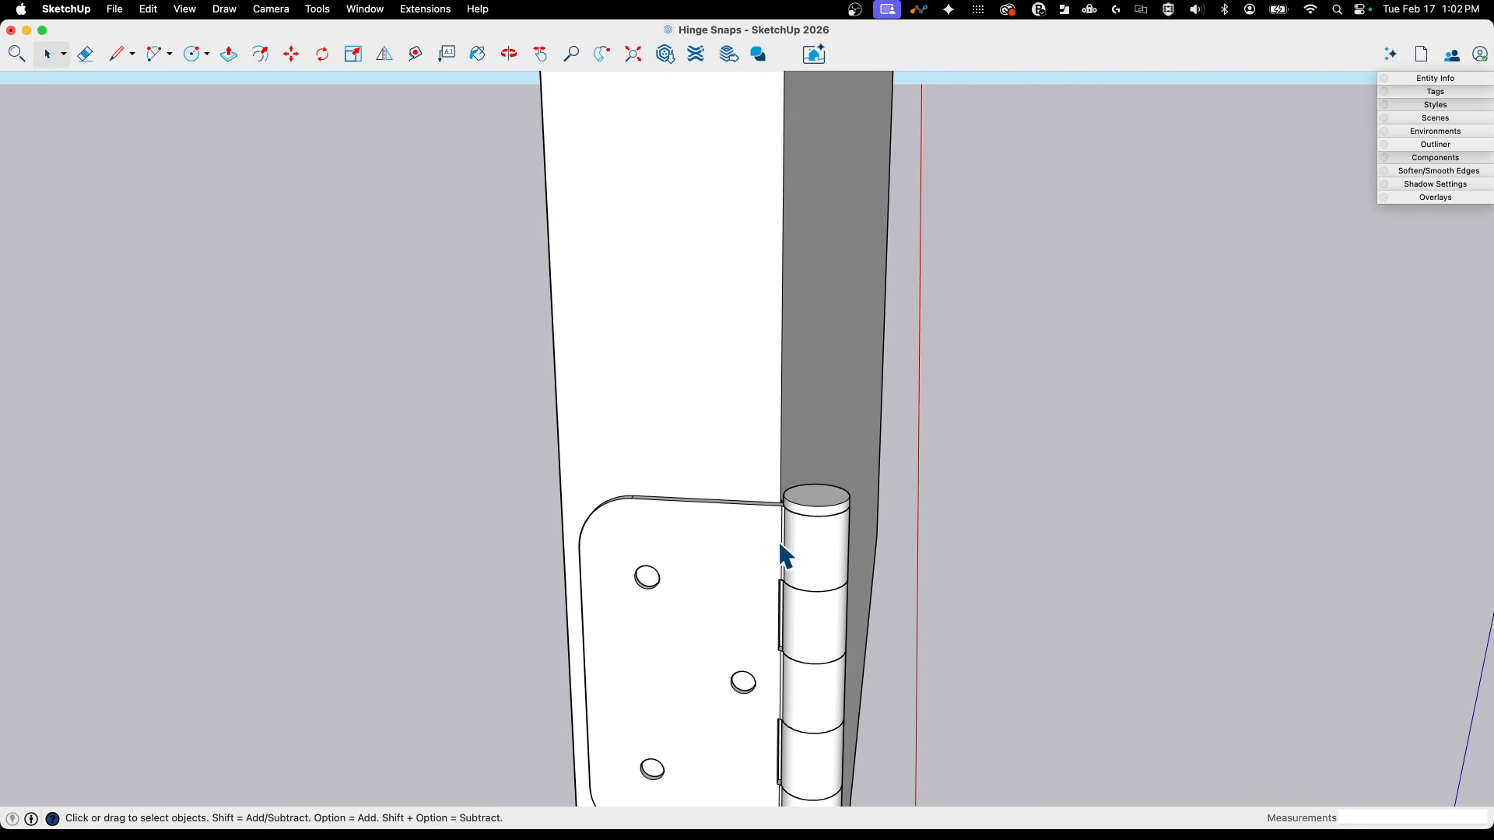
Trace a square-cornered outline of the lower hinge's leaf on the door's edge with the Line tool, starting at the leaf's top inner corner.
middle_drag(753, 484, 761, 304)
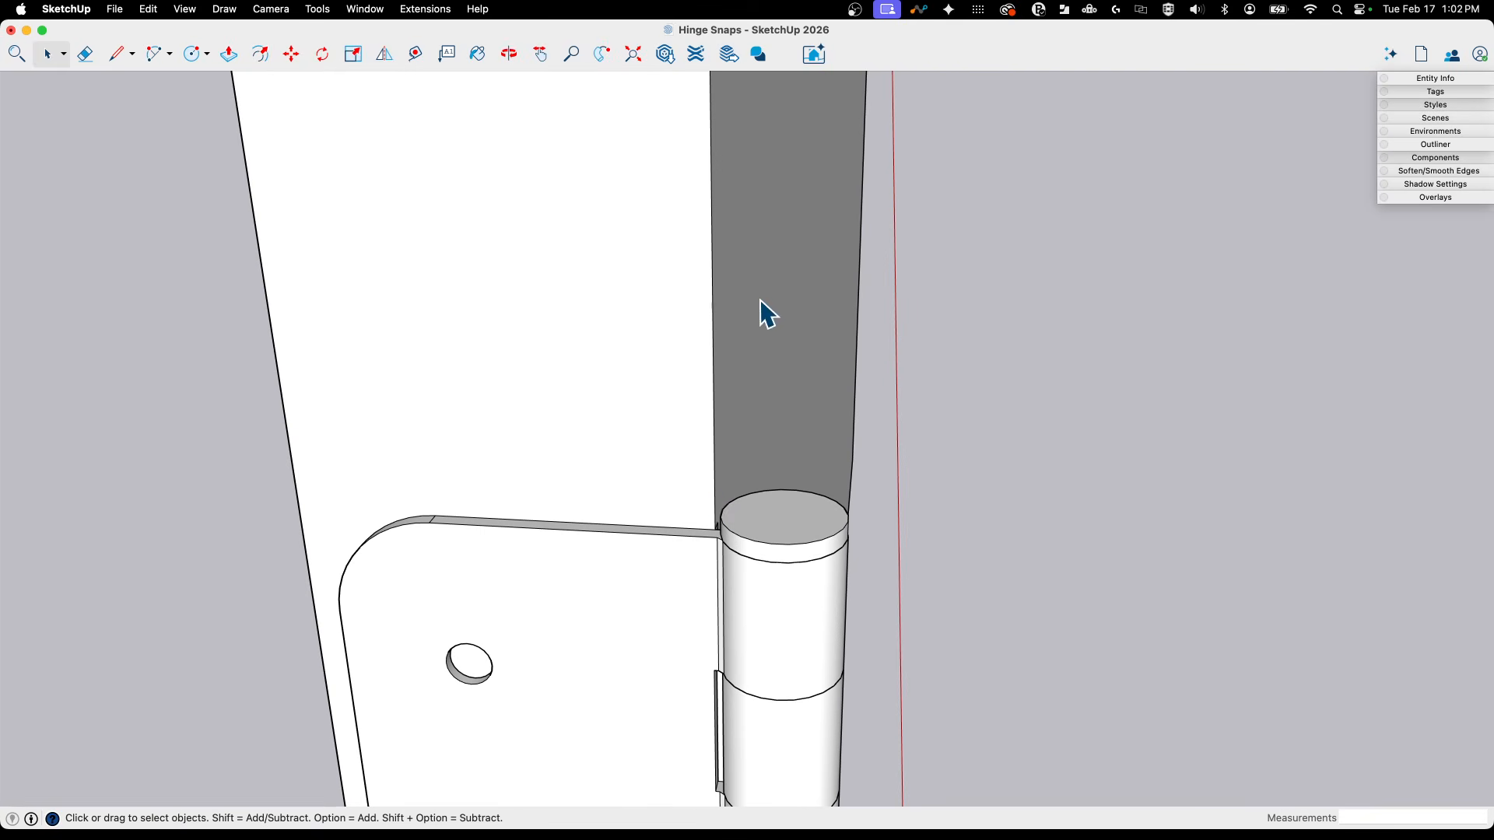
key(l)
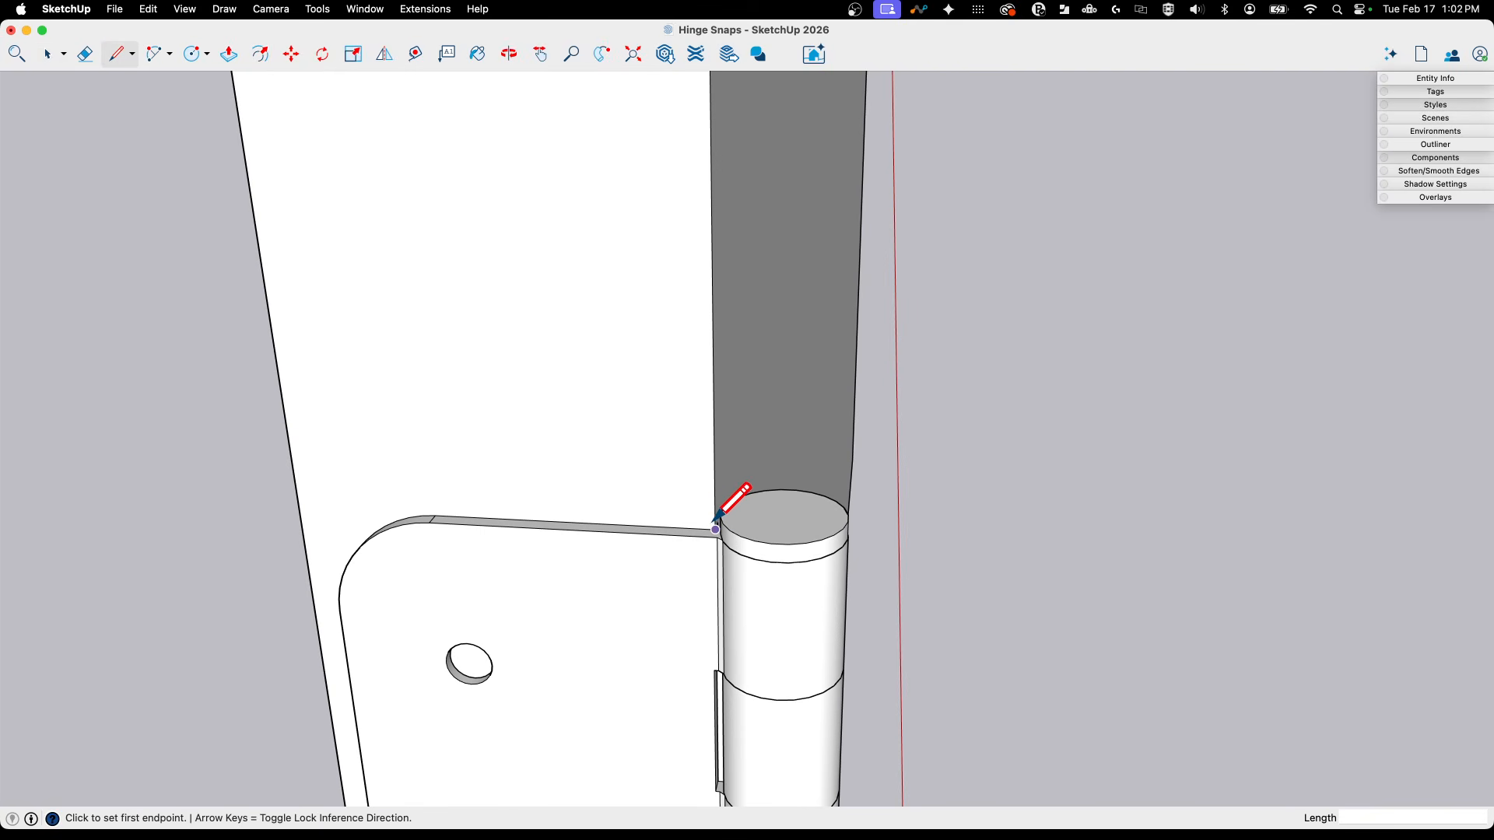
click(715, 529)
scroll(436, 459, down, 5)
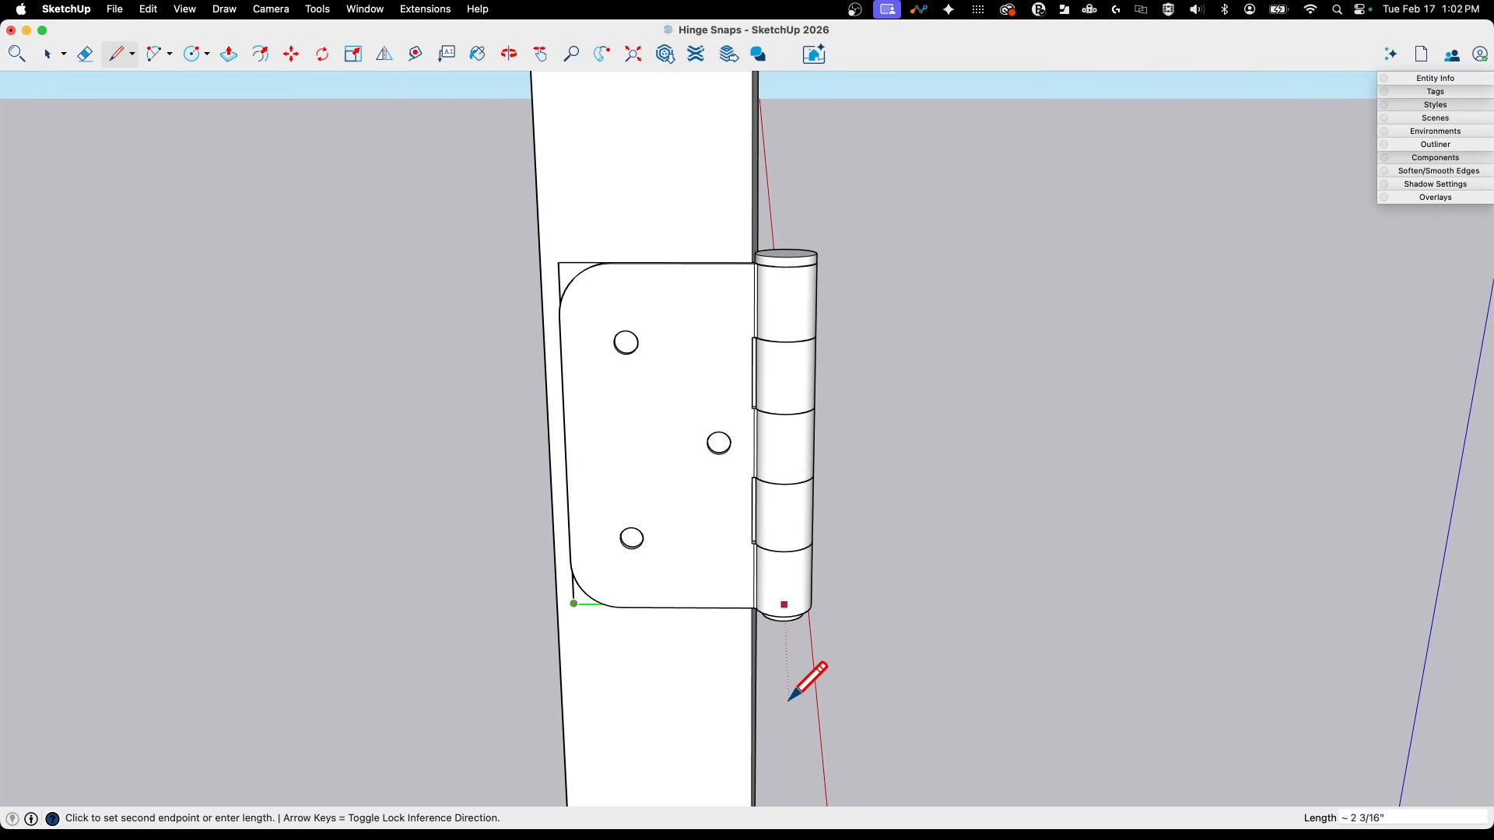
key(space)
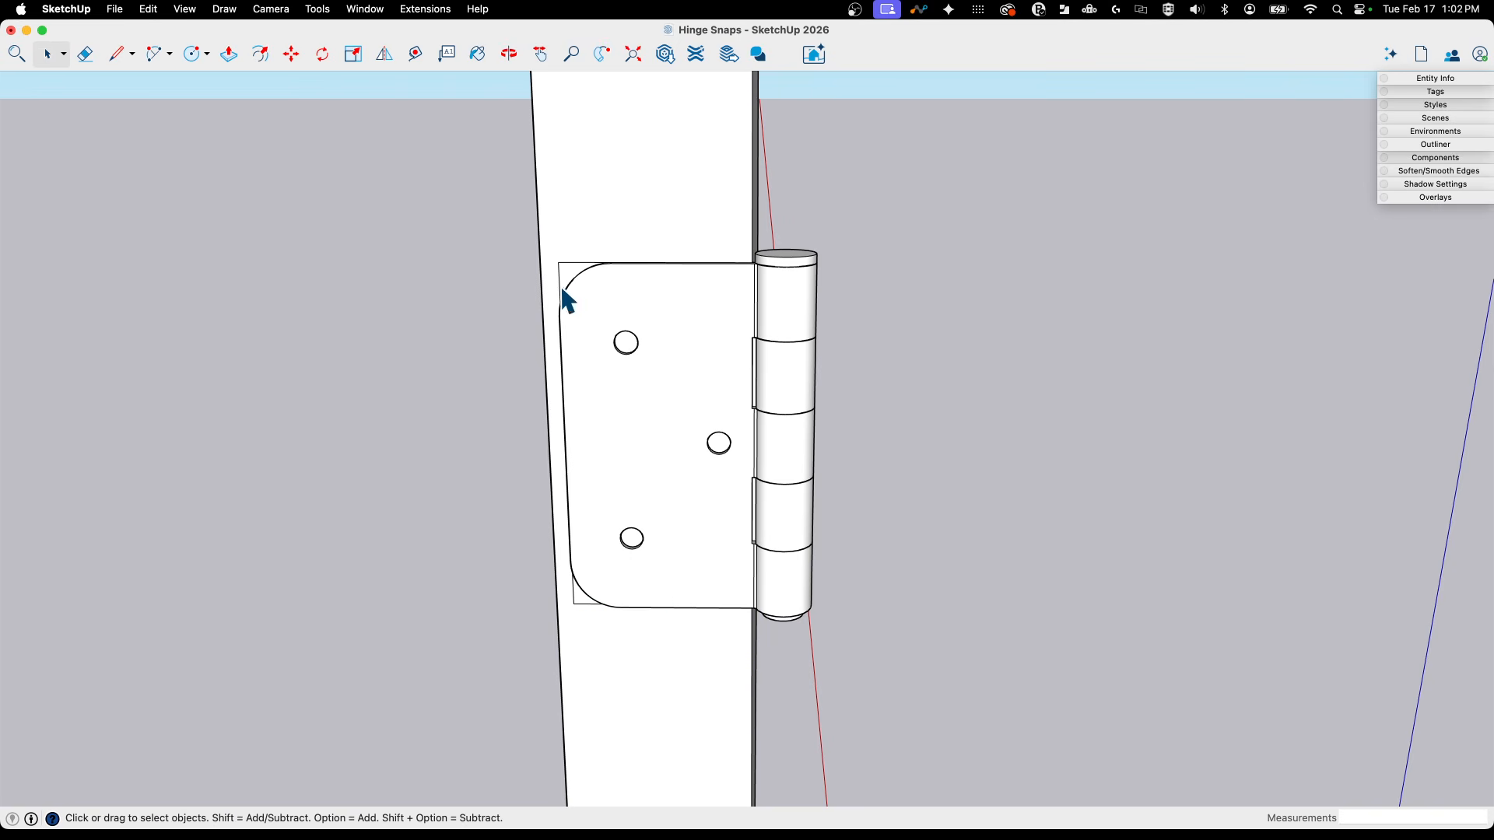
shift+middle_drag(562, 287, 593, 310)
click(569, 304)
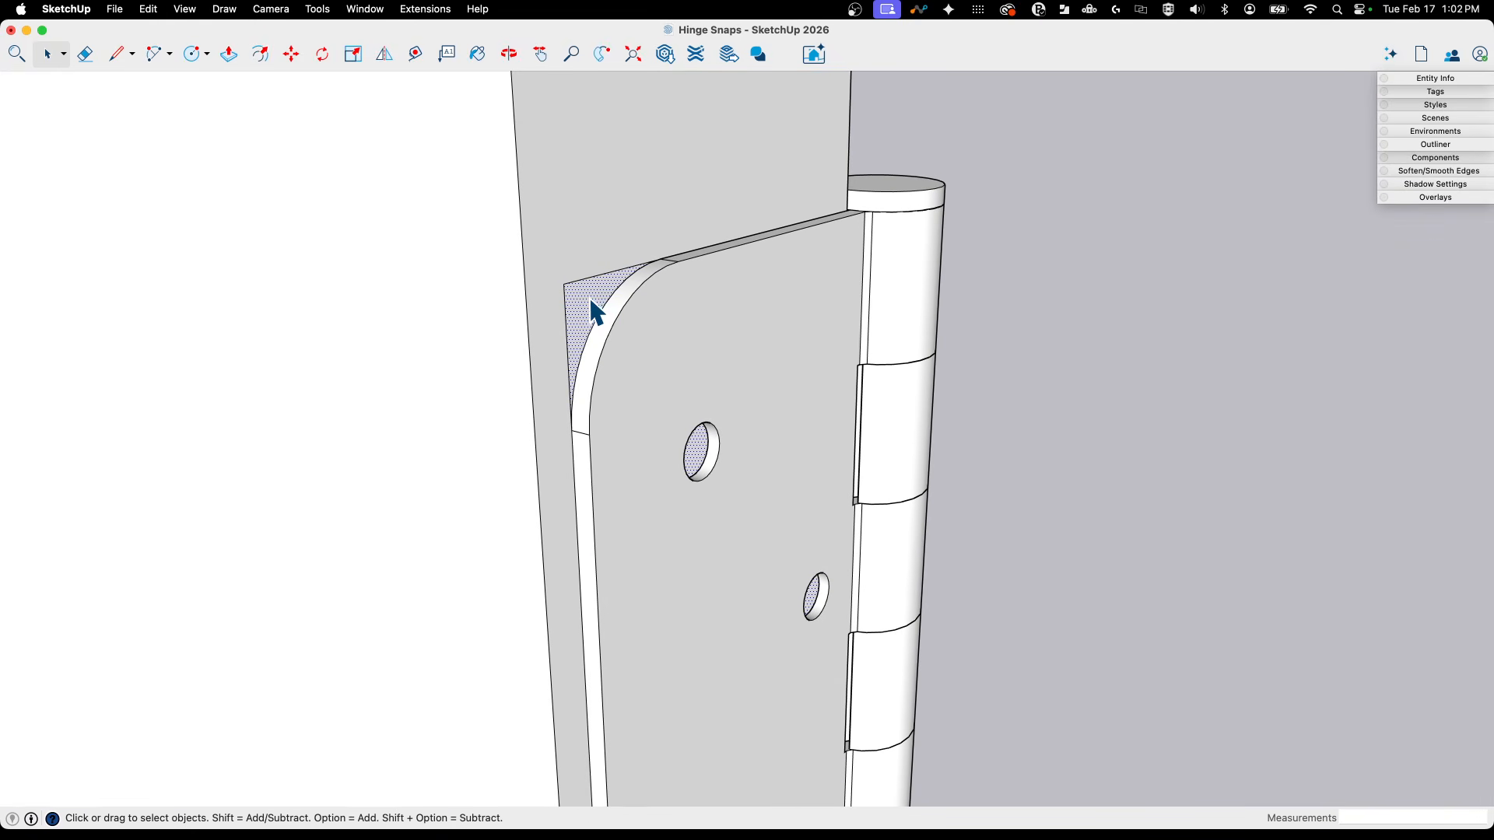
key(p)
click(580, 303)
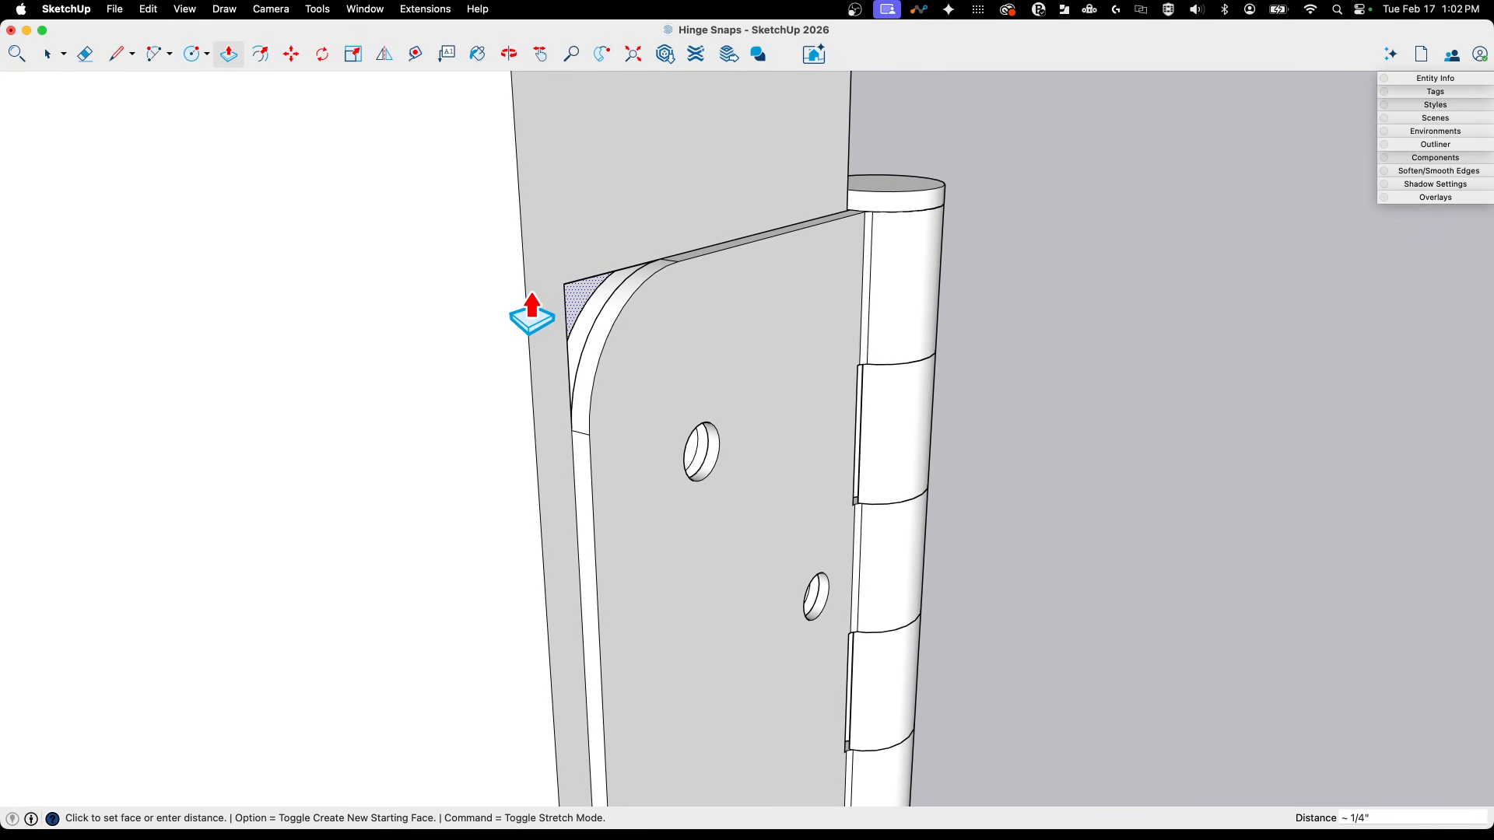
click(588, 319)
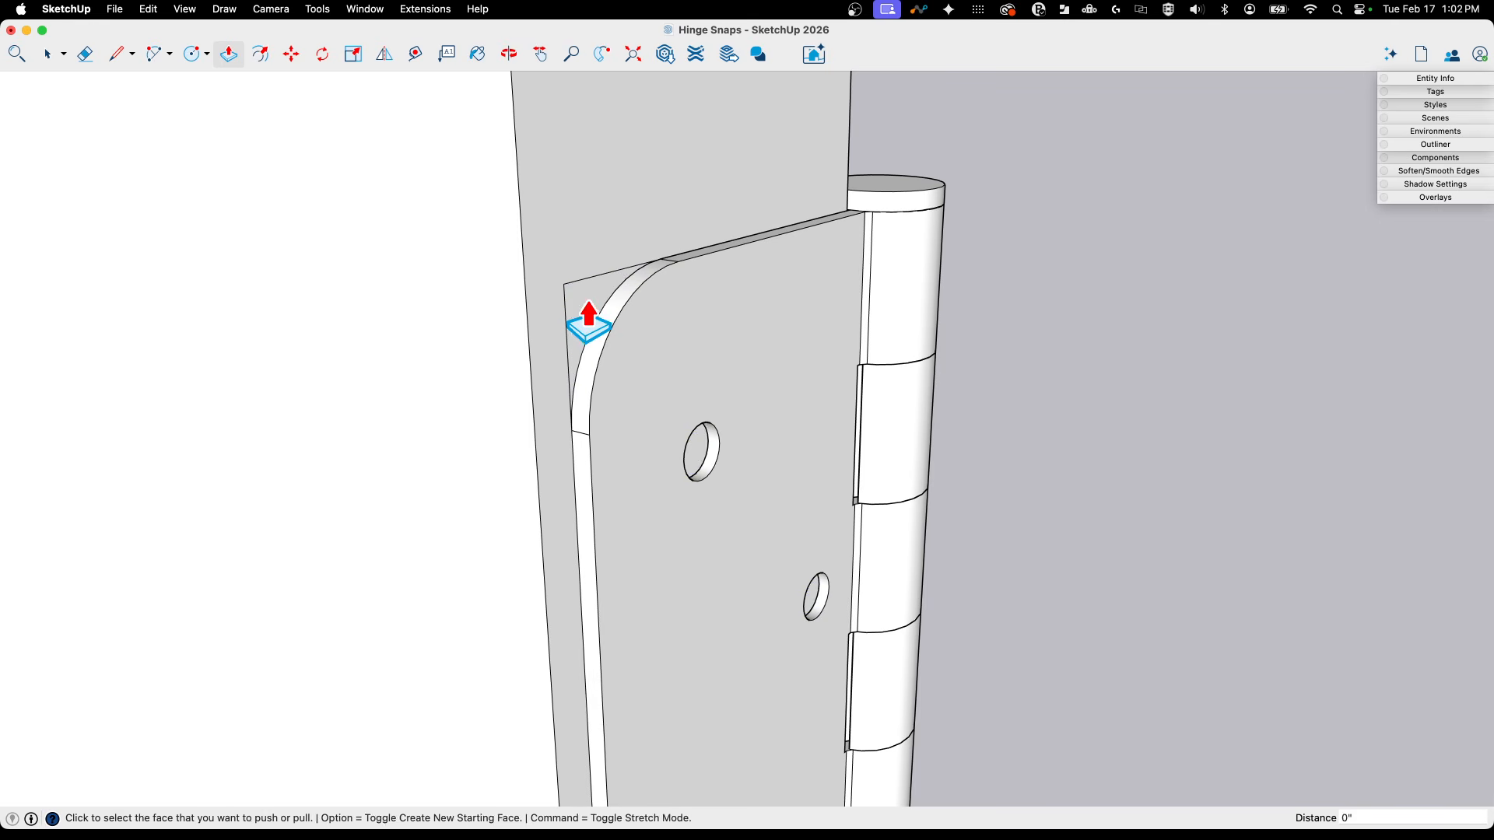
key(space)
Copy the outlined face behind the lower hinge 4' 10 1/2" upward, from the leaf's top inner corner to the upper hinge's matching corner.
scroll(732, 296, up, 8)
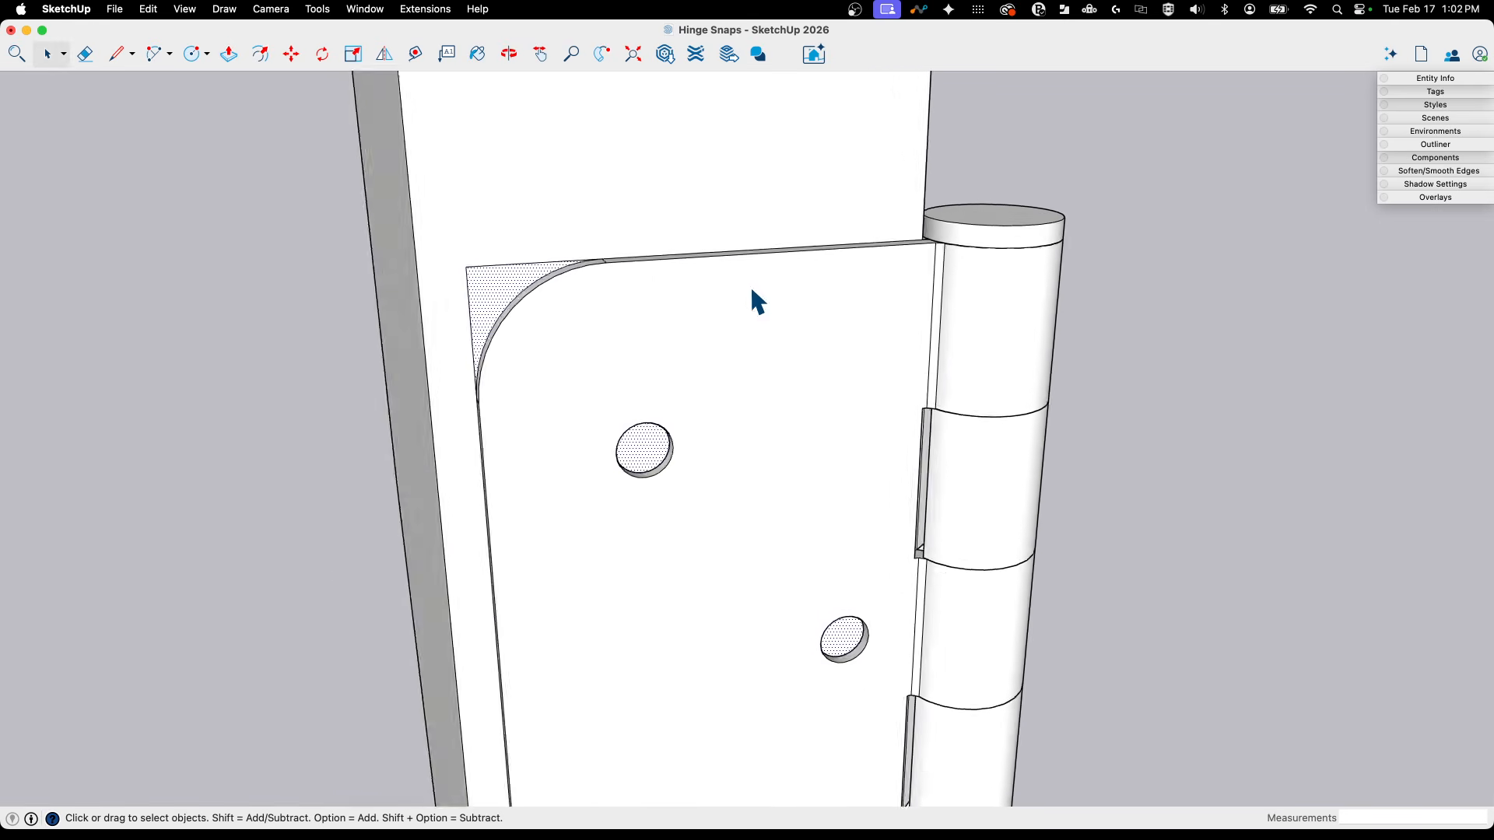
key(m)
scroll(793, 282, up, 2)
middle_drag(793, 282, 809, 269)
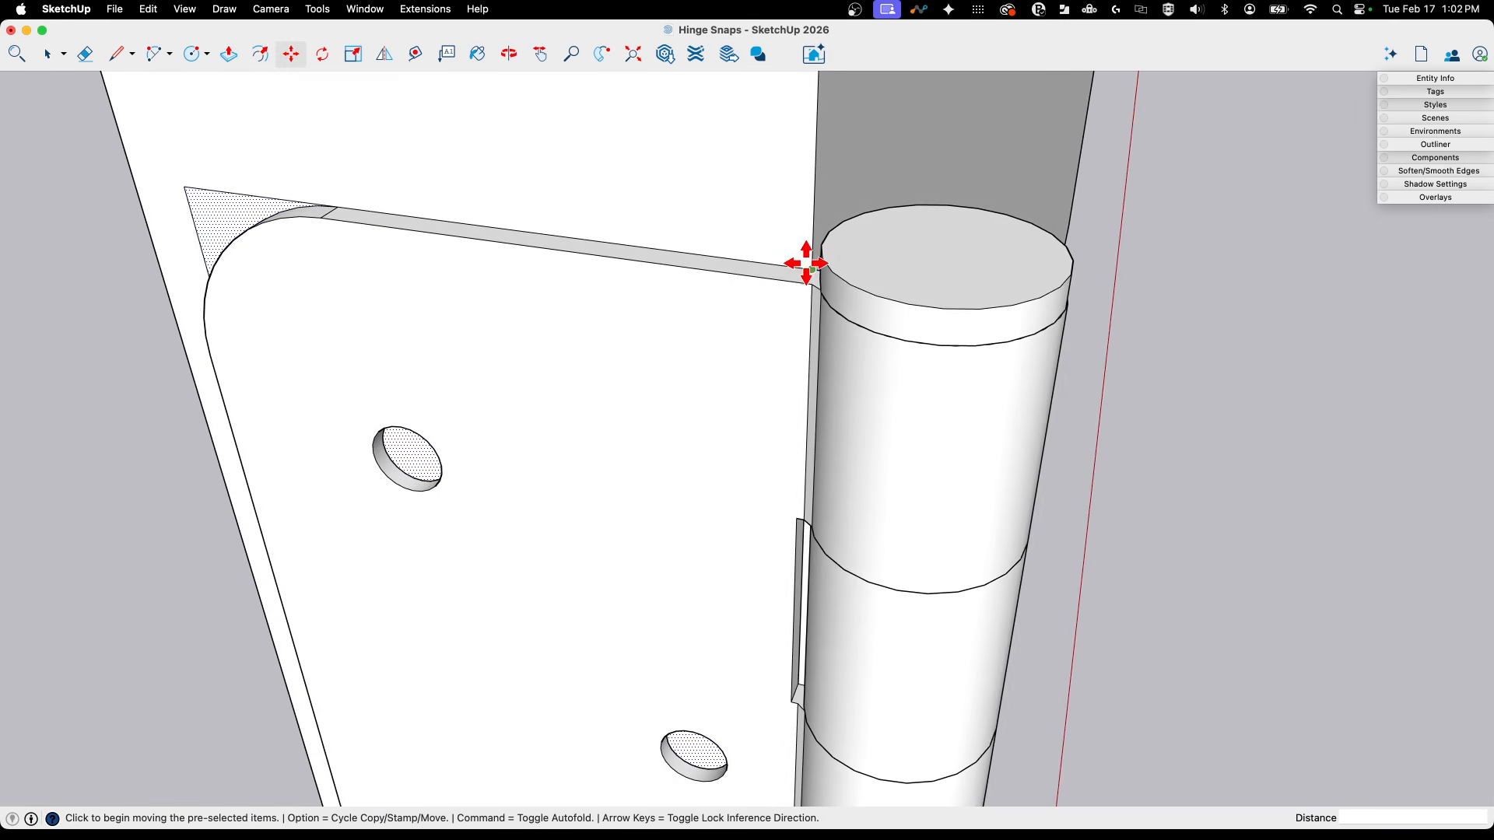
click(809, 270)
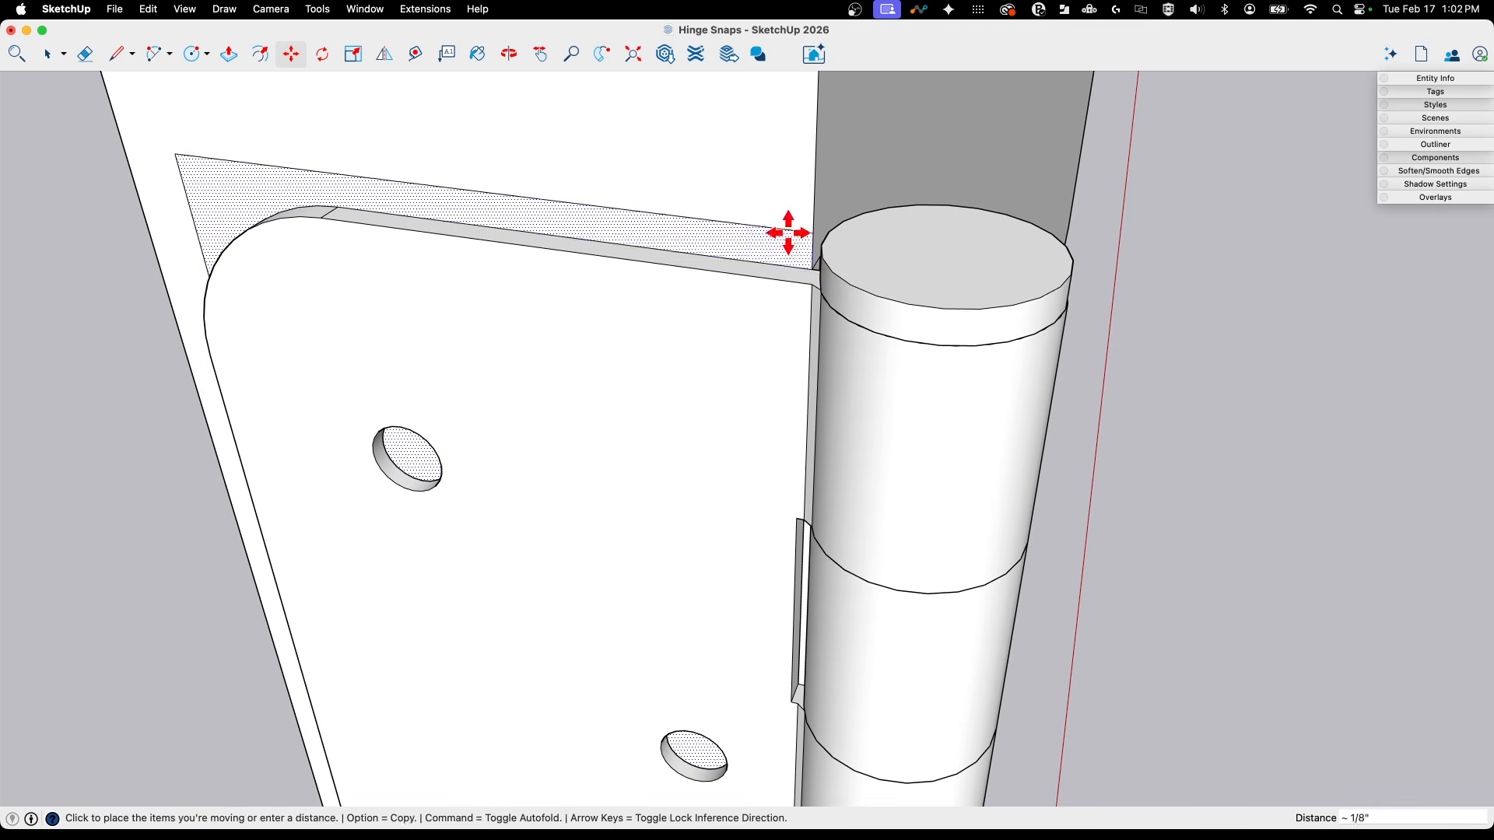
key(alt)
scroll(588, 265, down, 5)
scroll(670, 288, down, 4)
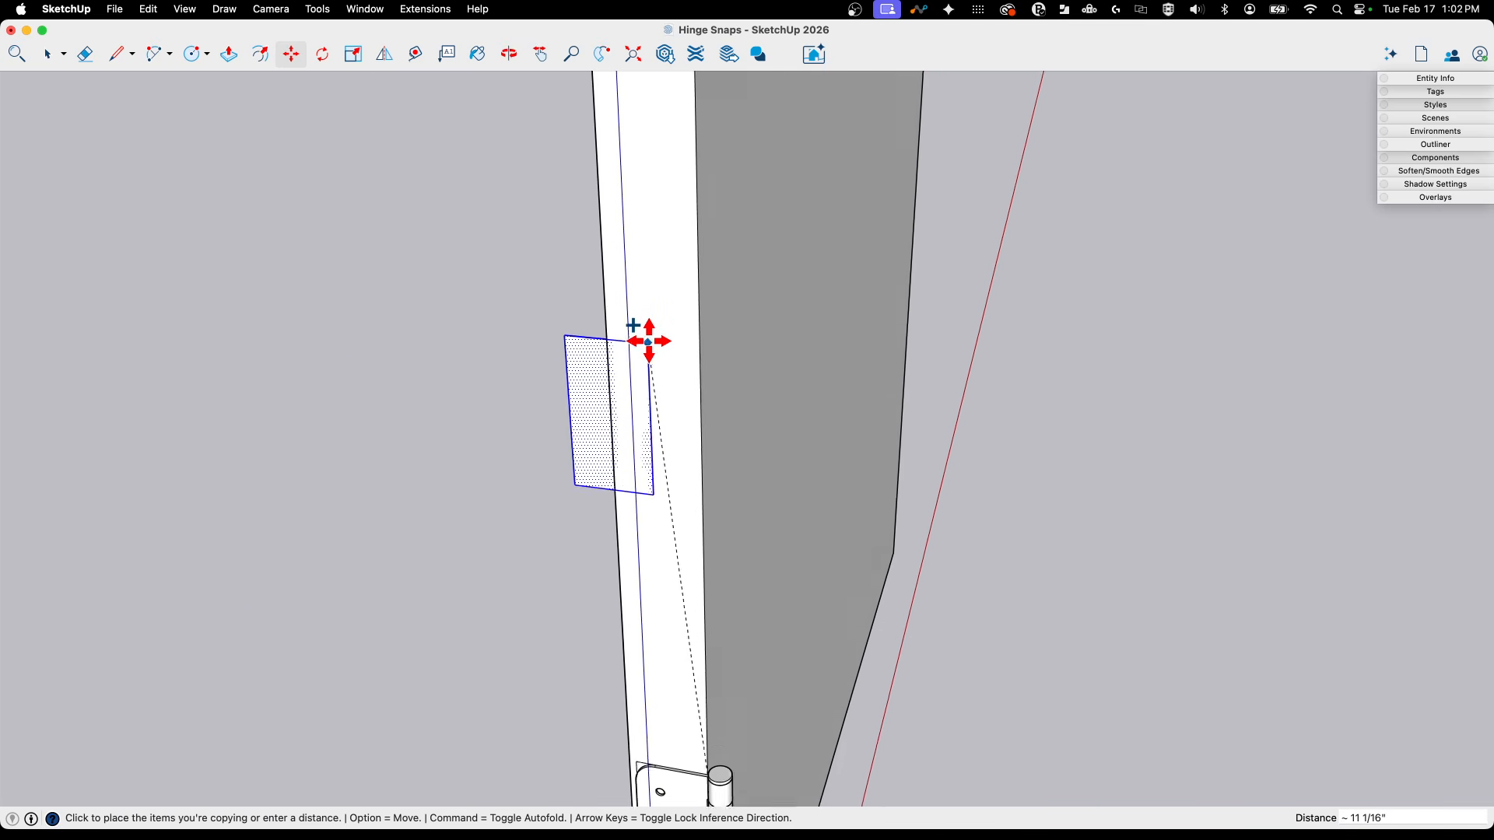
scroll(679, 284, down, 3)
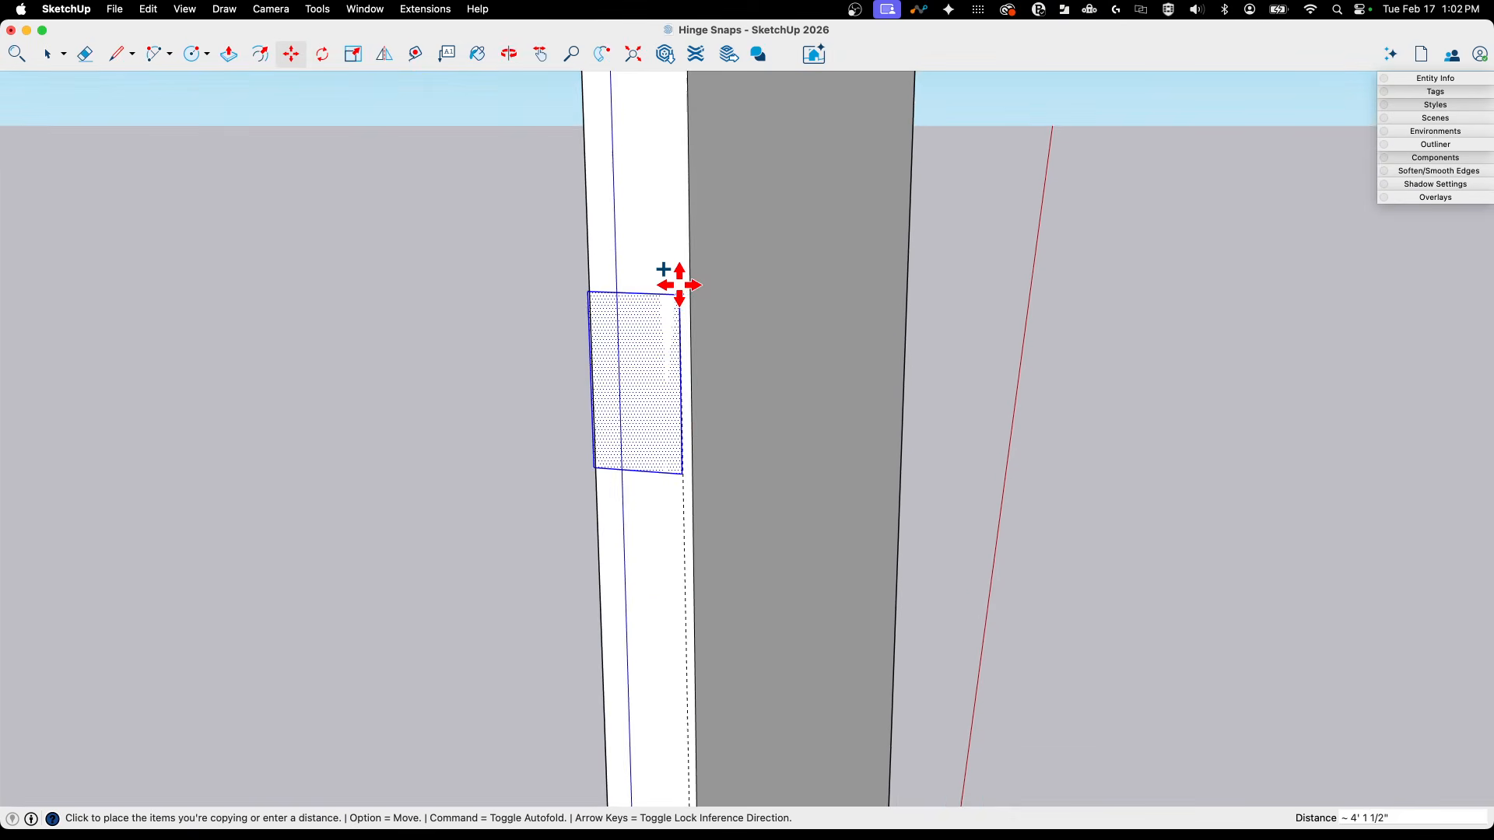
scroll(691, 240, up, 5)
scroll(684, 227, up, 2)
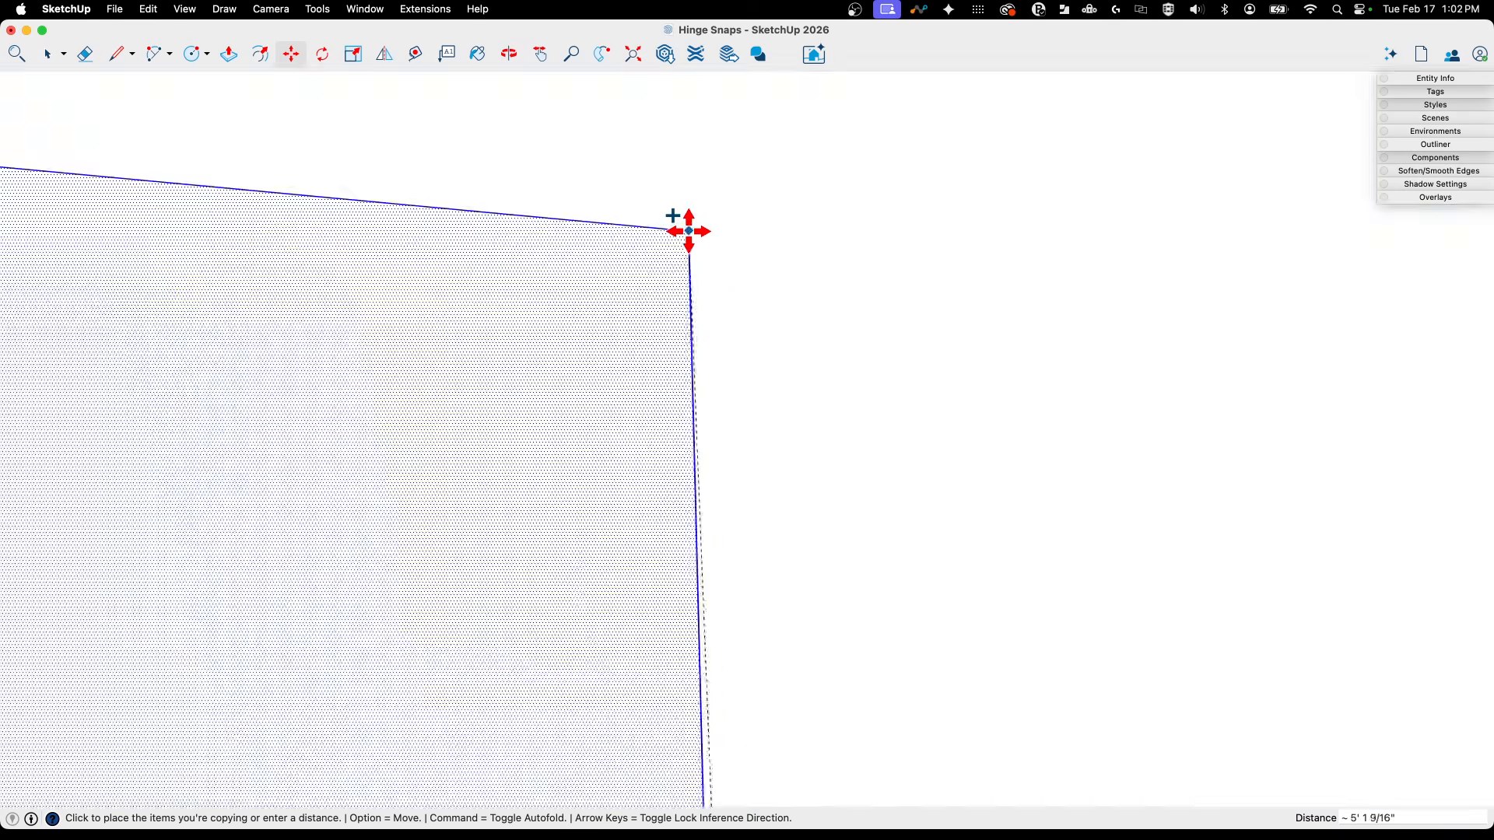
scroll(760, 377, down, 6)
scroll(793, 431, up, 5)
scroll(840, 523, up, 5)
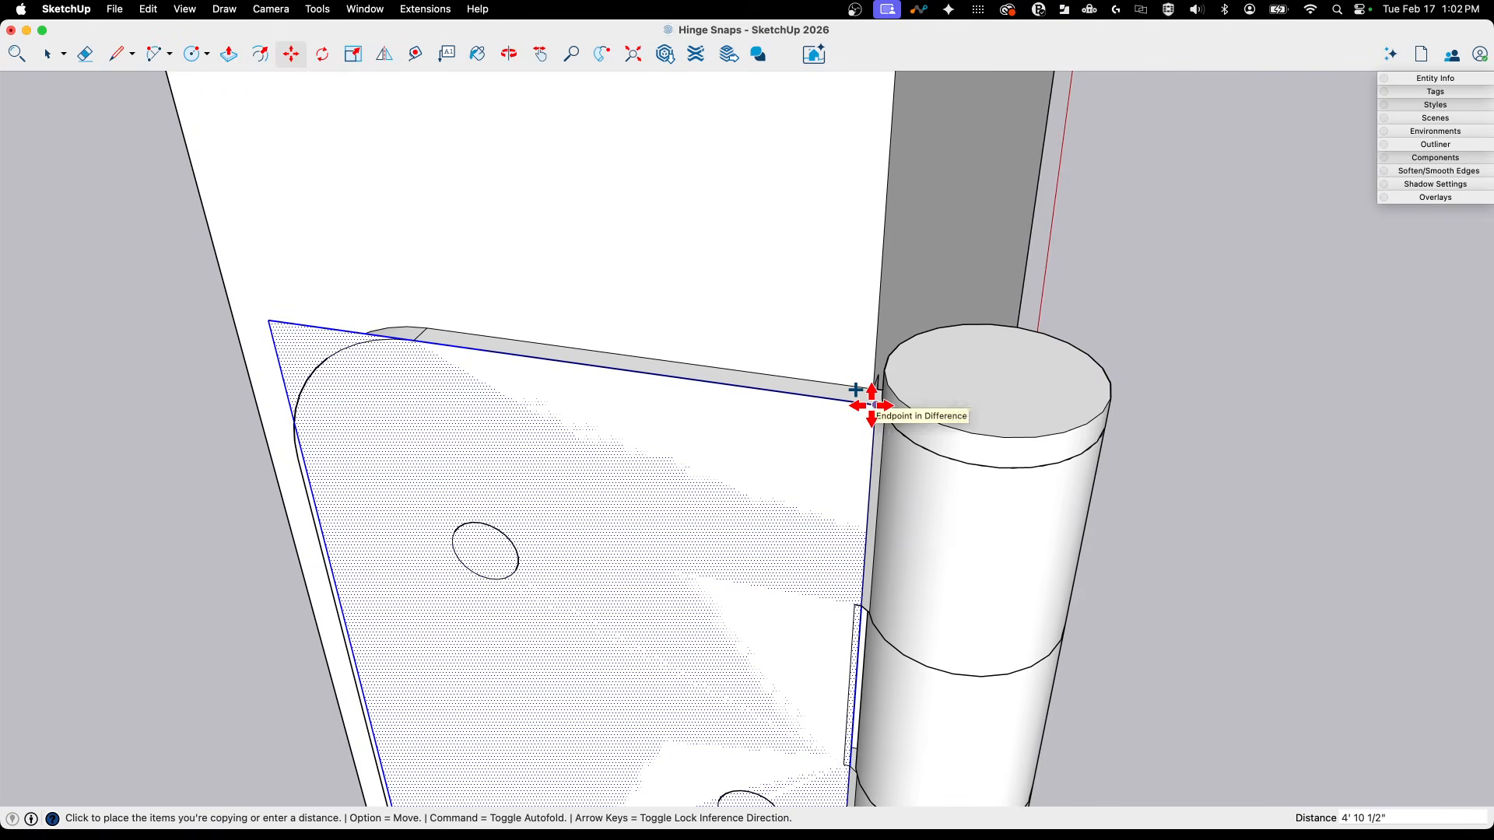
scroll(224, 277, down, 2)
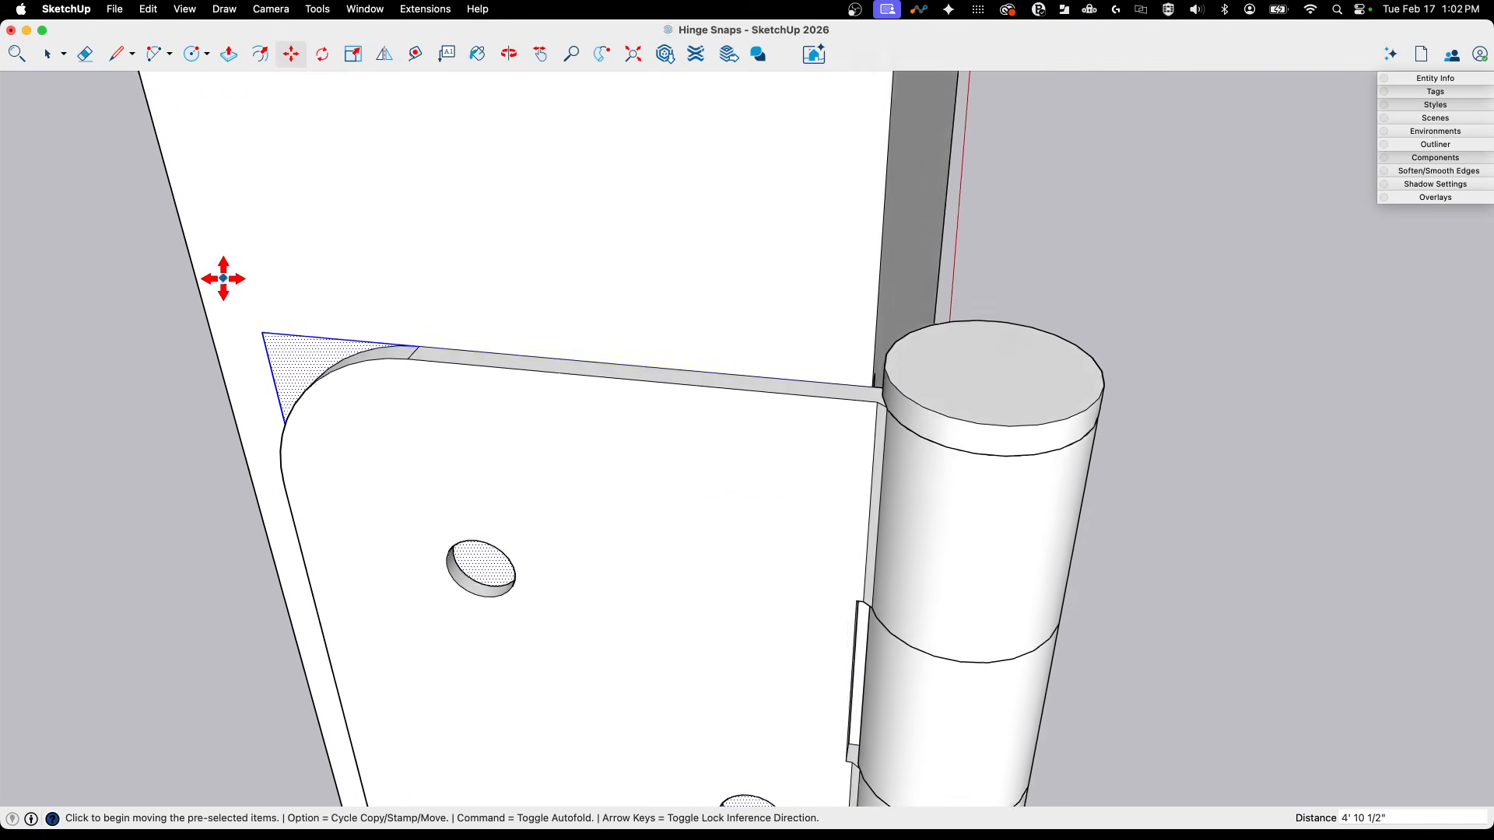
Push the outlined face behind the upper hinge about 1/16" into the door's edge.
scroll(413, 339, up, 8)
scroll(413, 339, up, 1)
key(p)
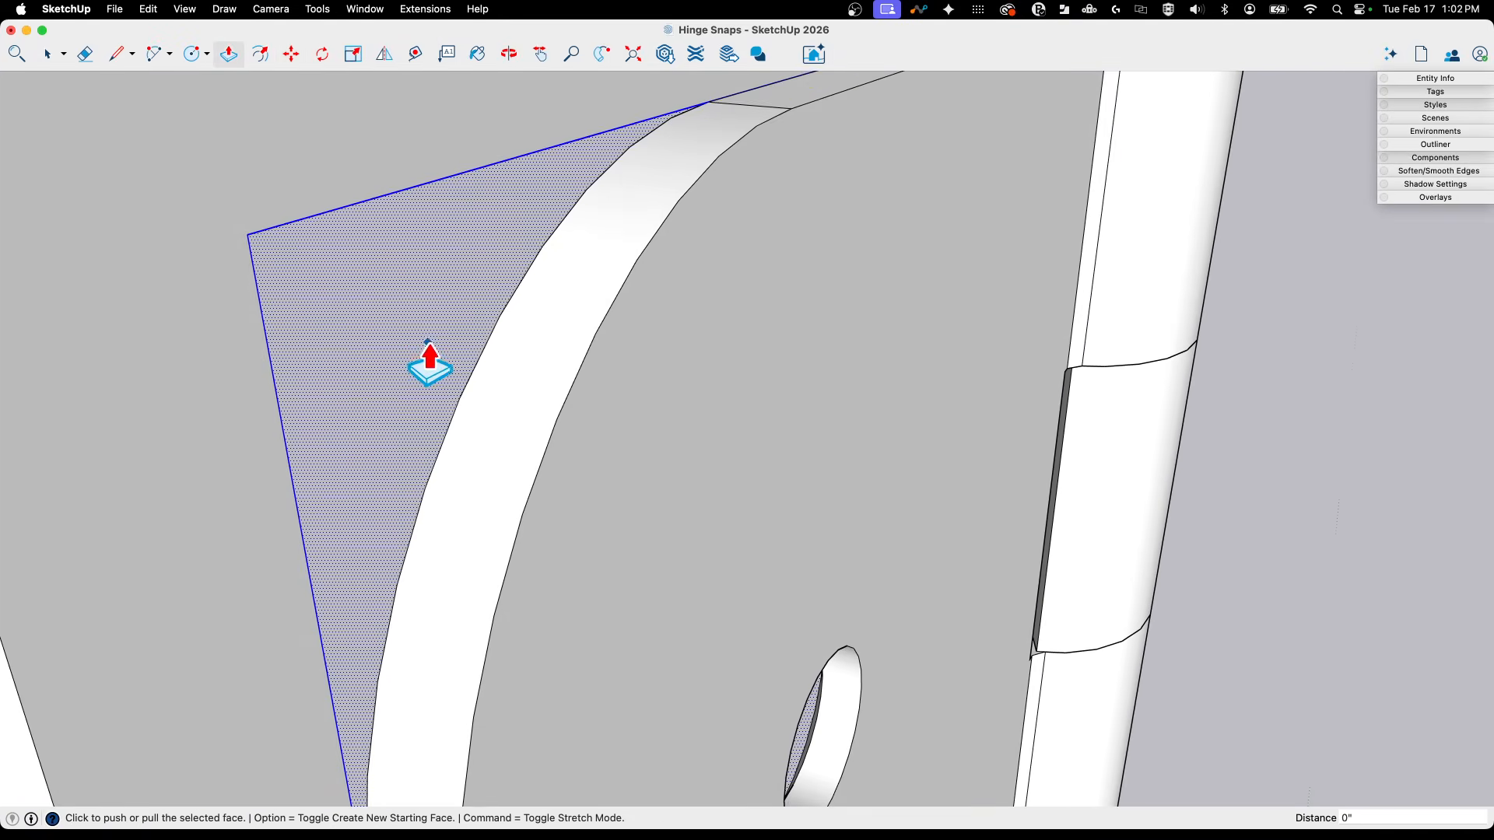
click(461, 385)
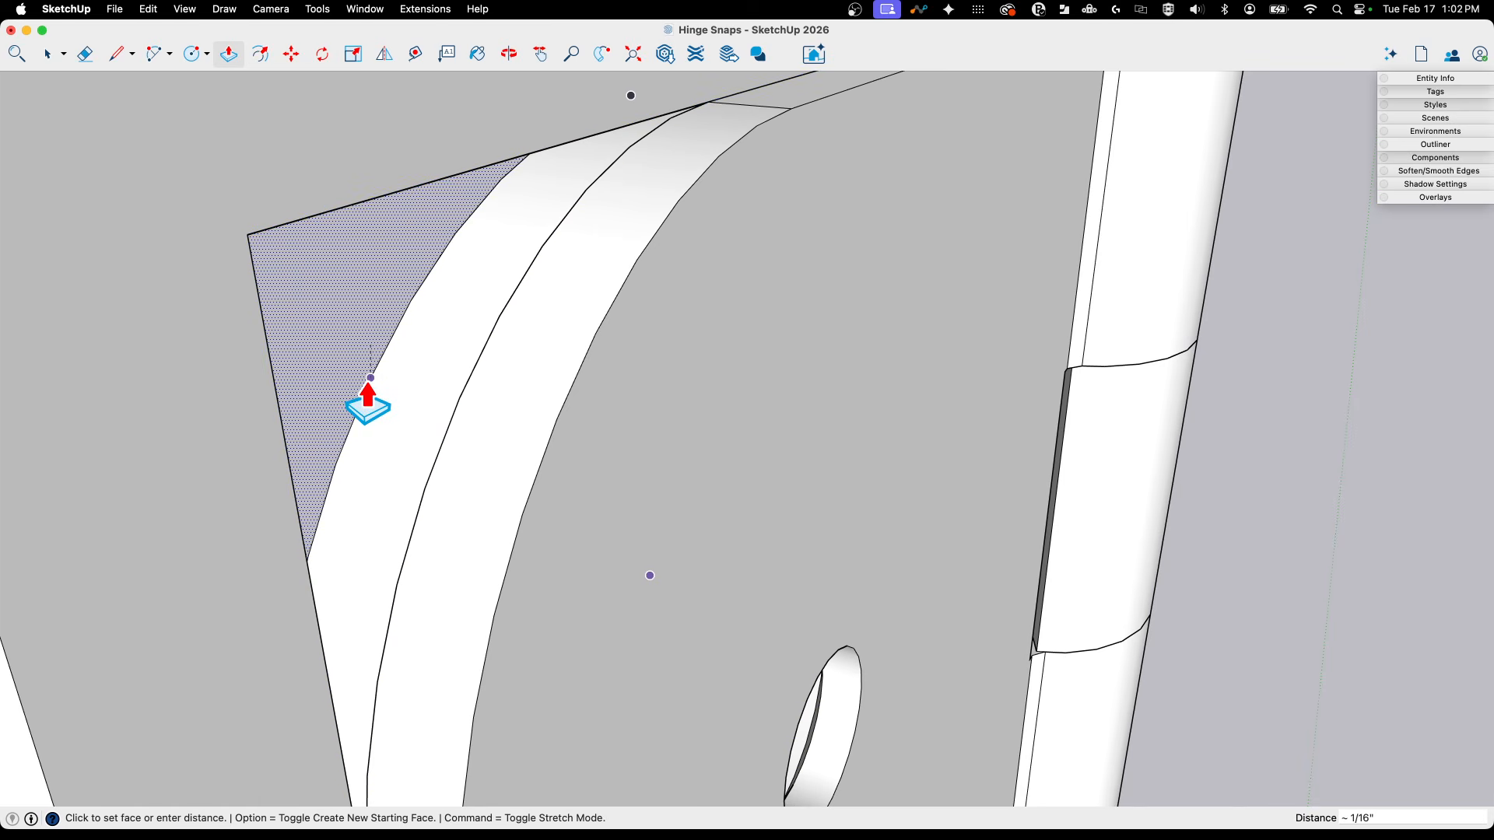
Push the outlined face behind the lower hinge into the door's edge to match the upper recess.
scroll(917, 454, down, 6)
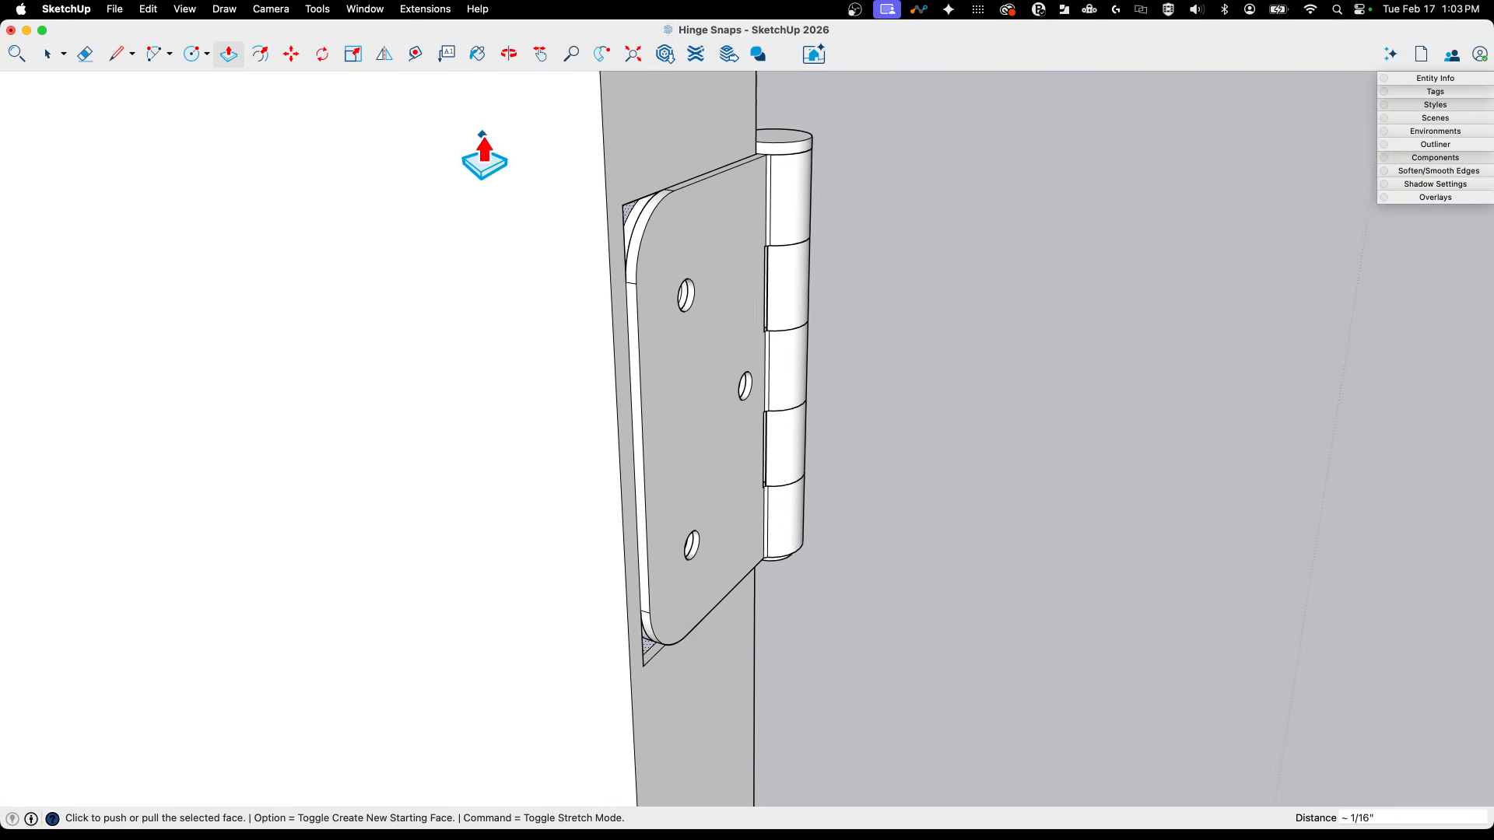
scroll(613, 317, down, 2)
scroll(613, 317, down, 6)
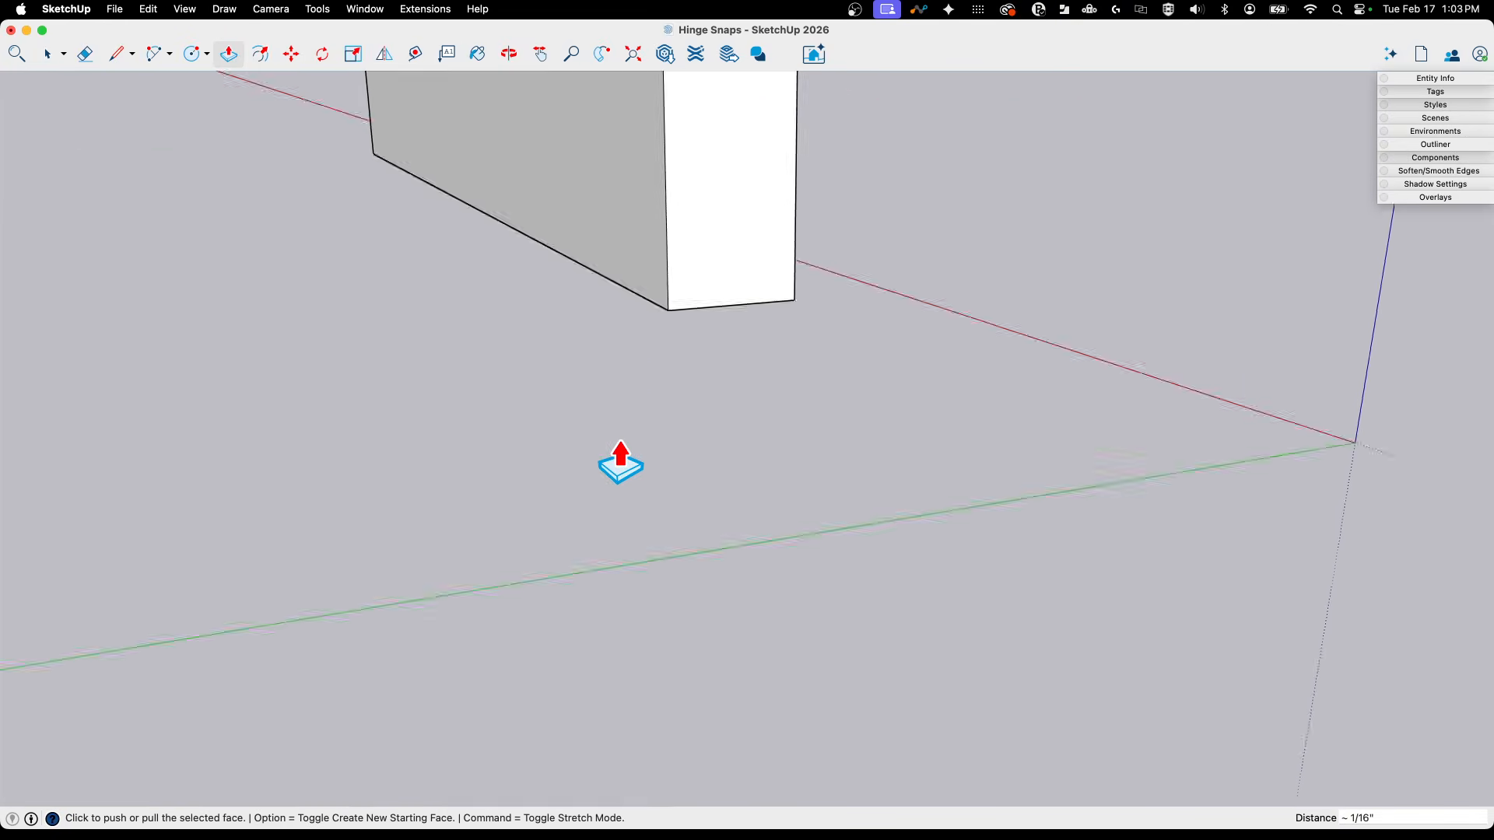
scroll(617, 460, up, 5)
scroll(658, 377, up, 2)
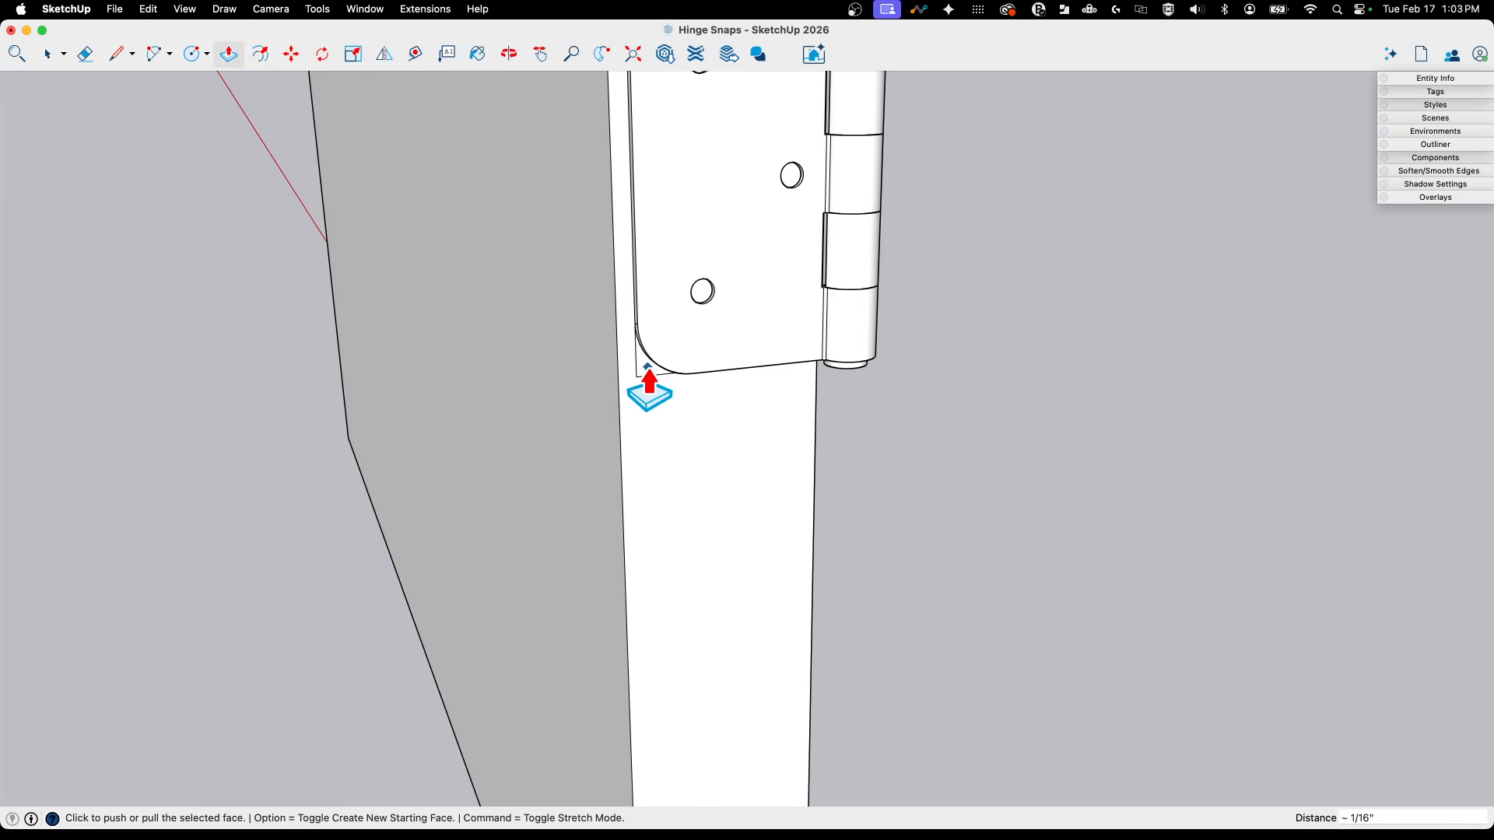
click(653, 378)
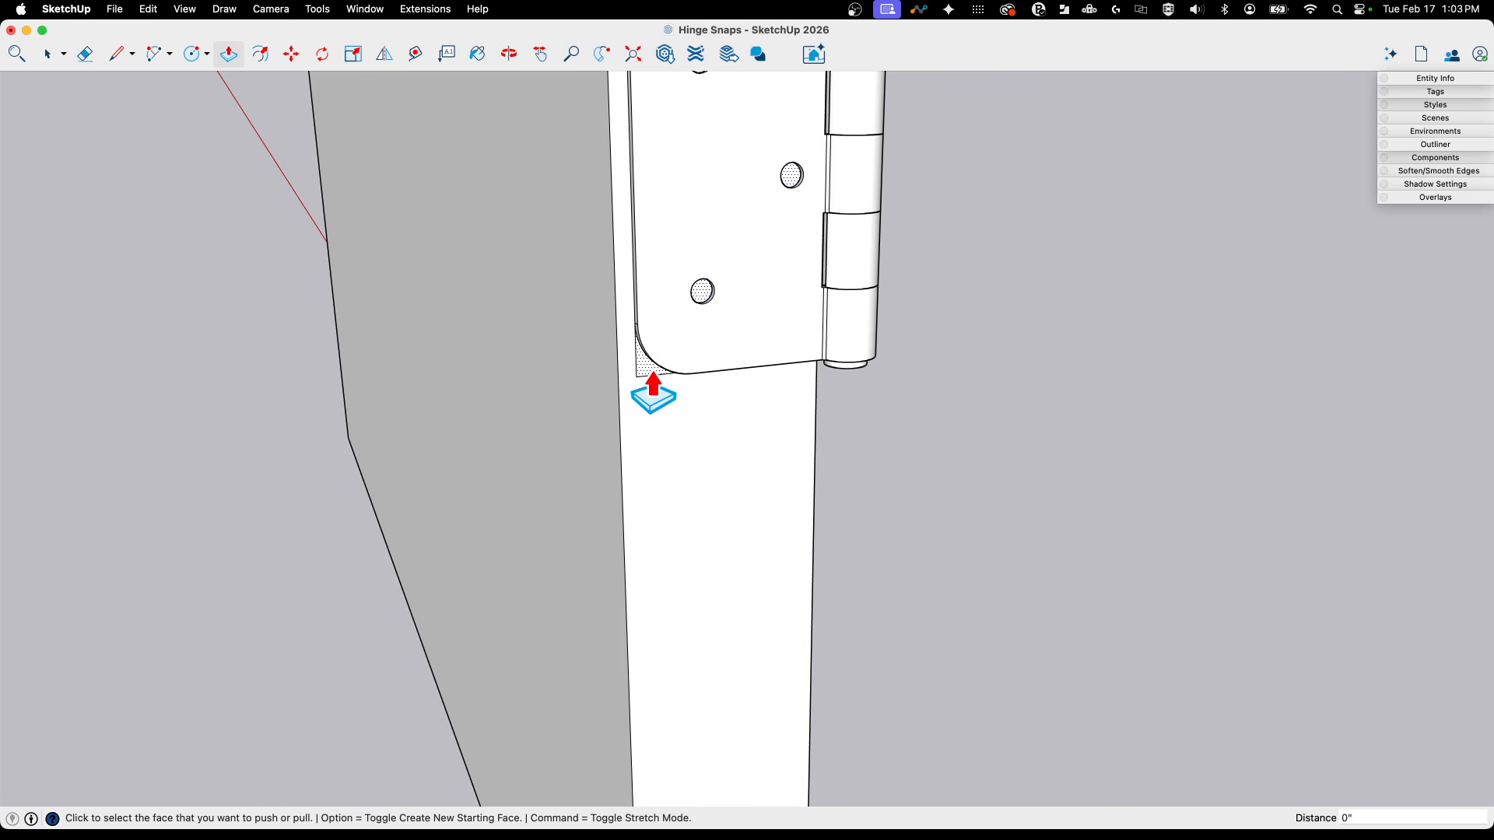
middle_drag(667, 395, 645, 377)
key(space)
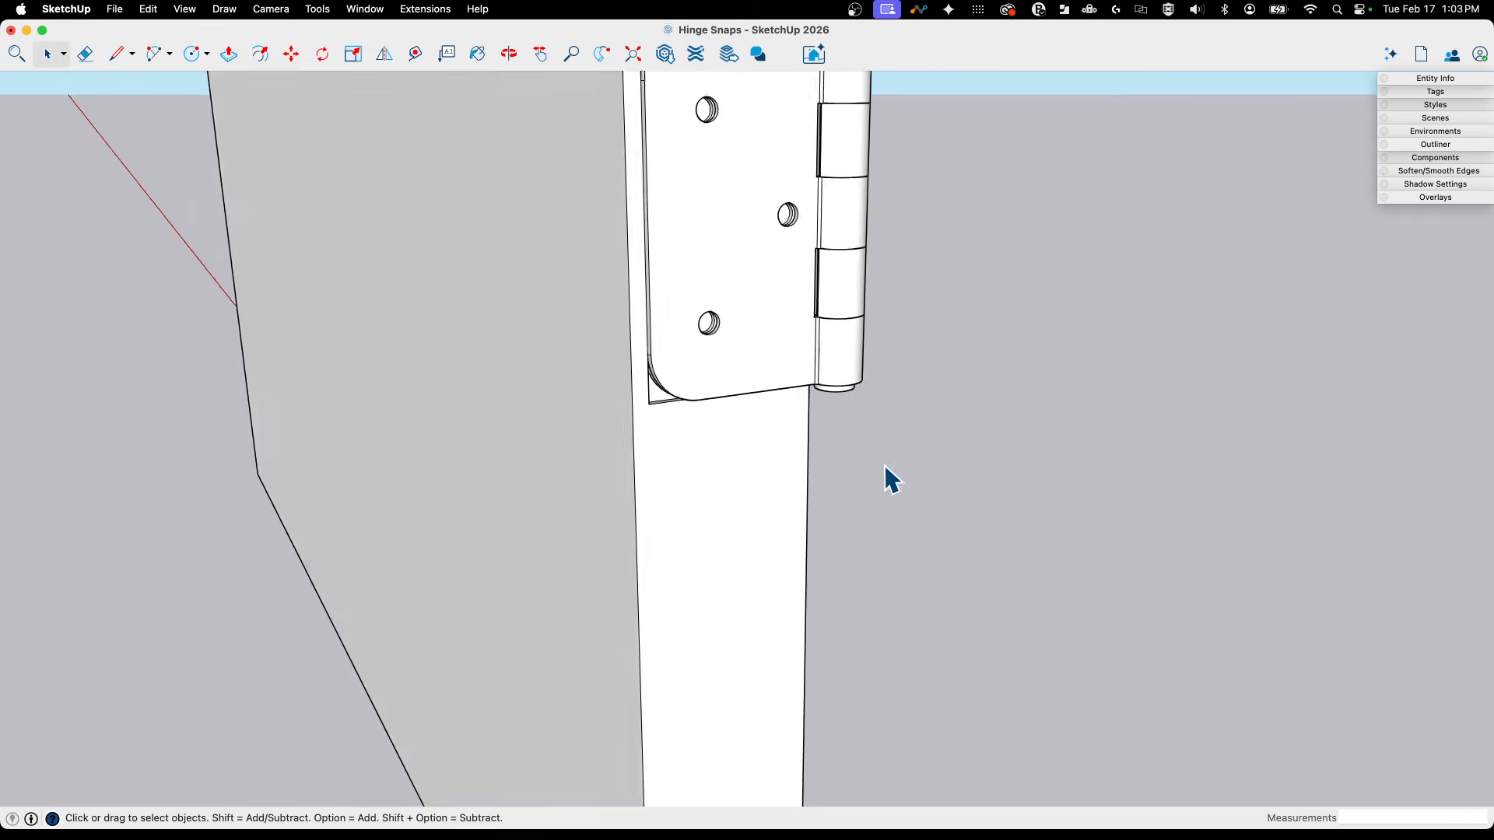
Explode the lower and upper hinge groups on the door's edge and clear the selection.
middle_drag(885, 464, 693, 167)
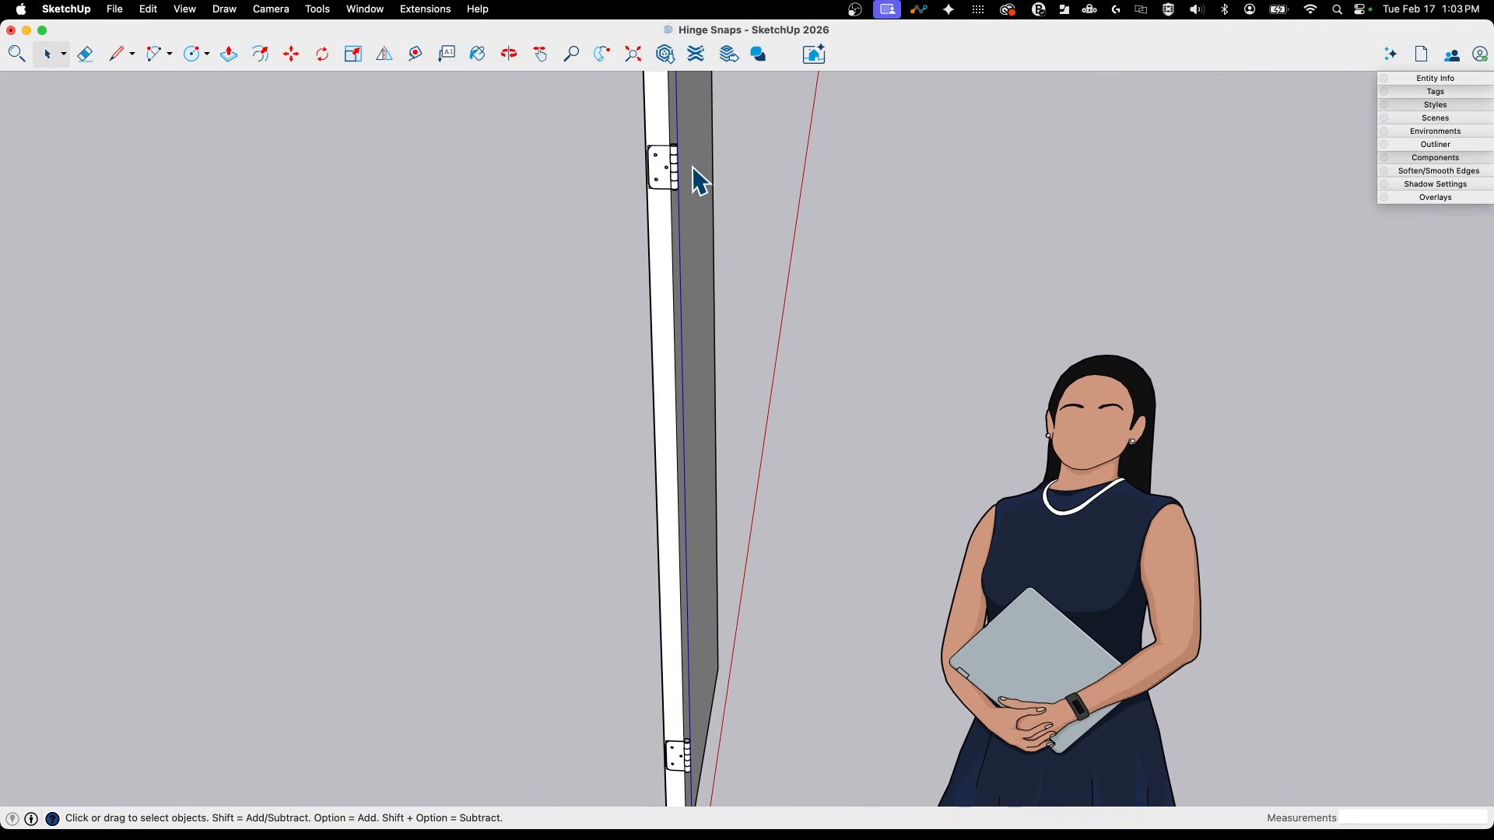
right_click(689, 775)
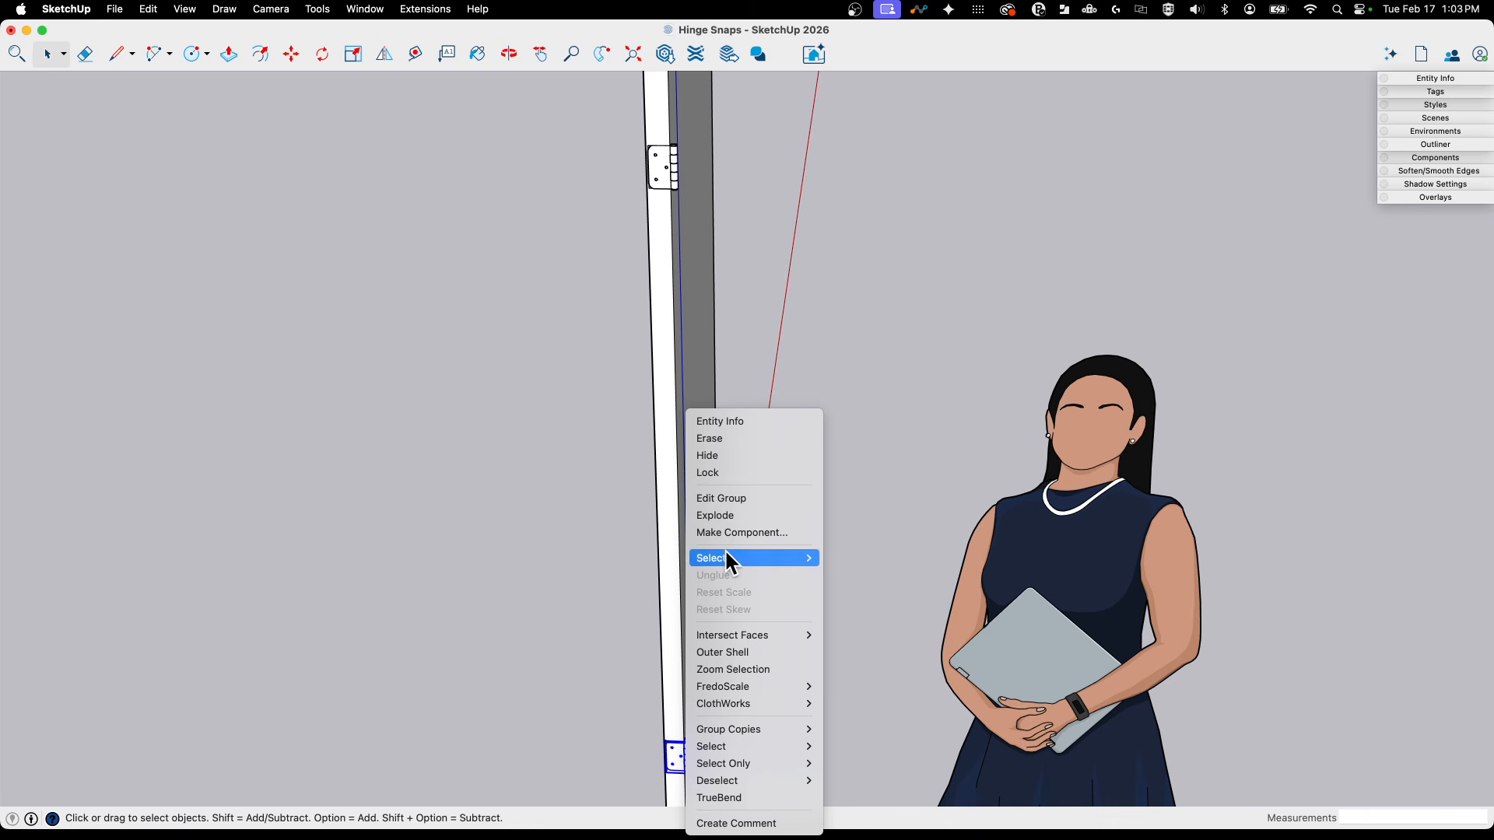
click(725, 514)
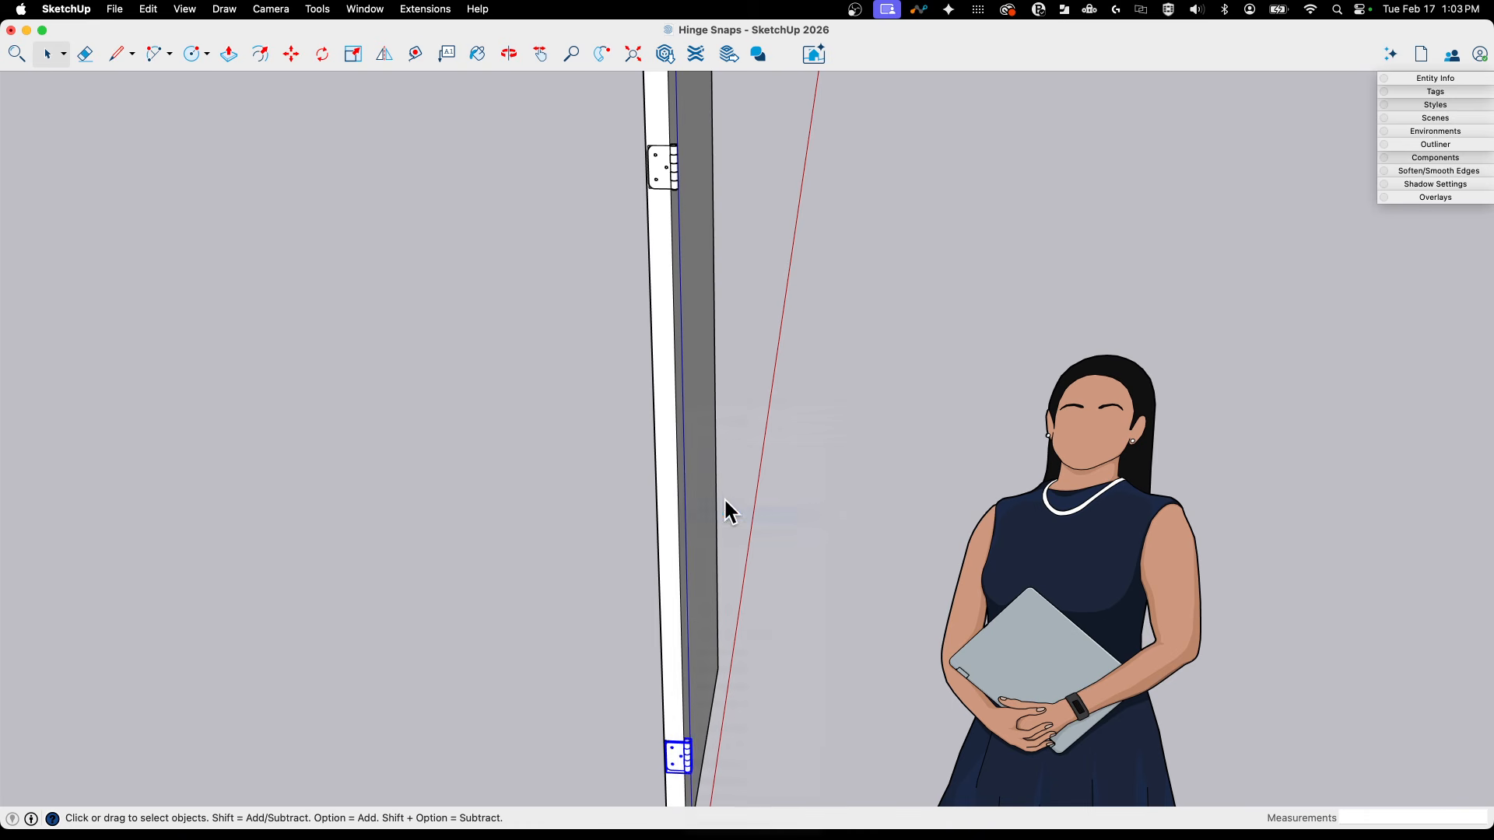
right_click(663, 166)
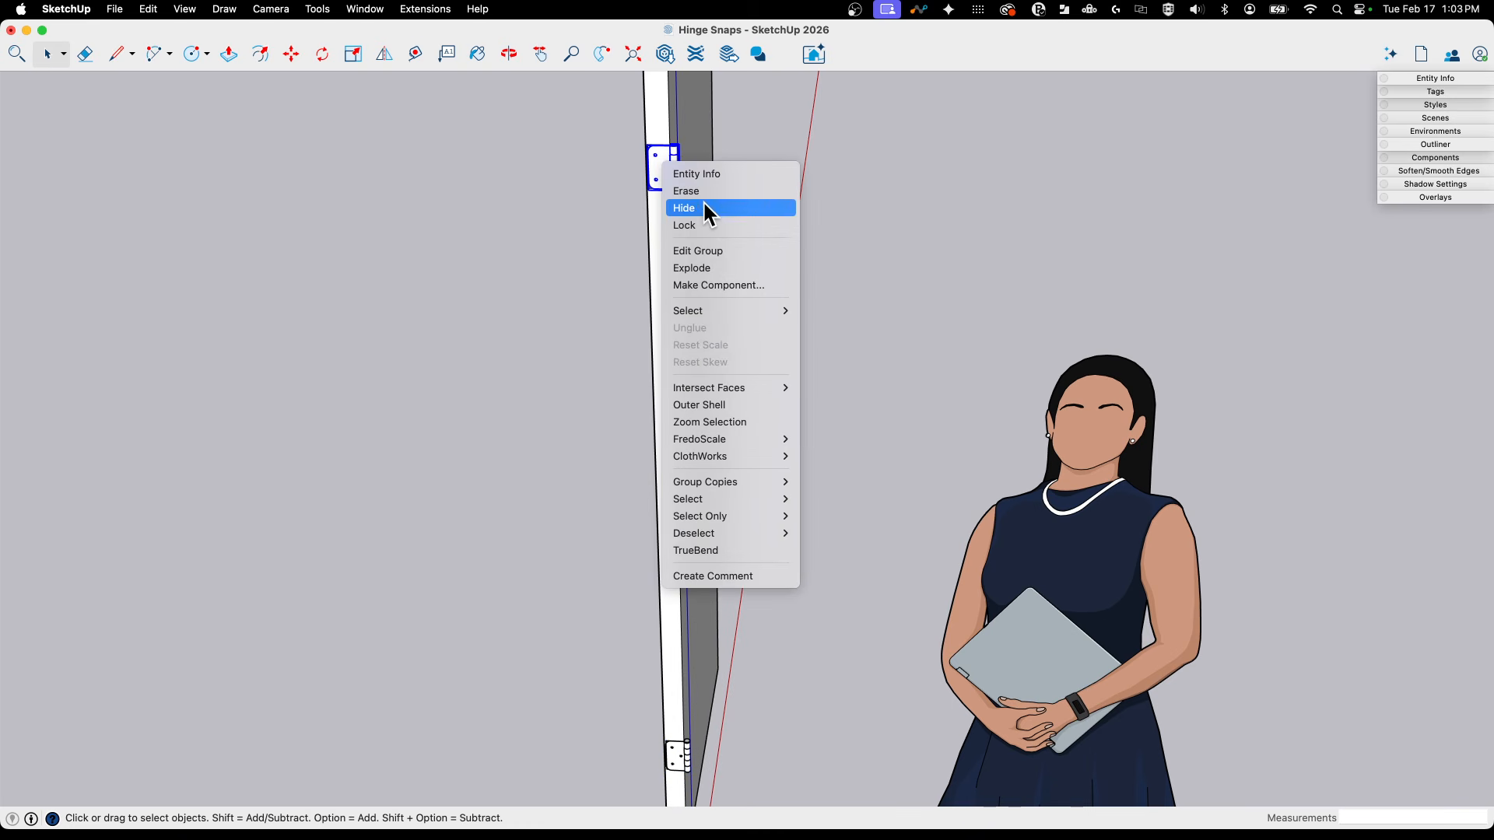
click(711, 269)
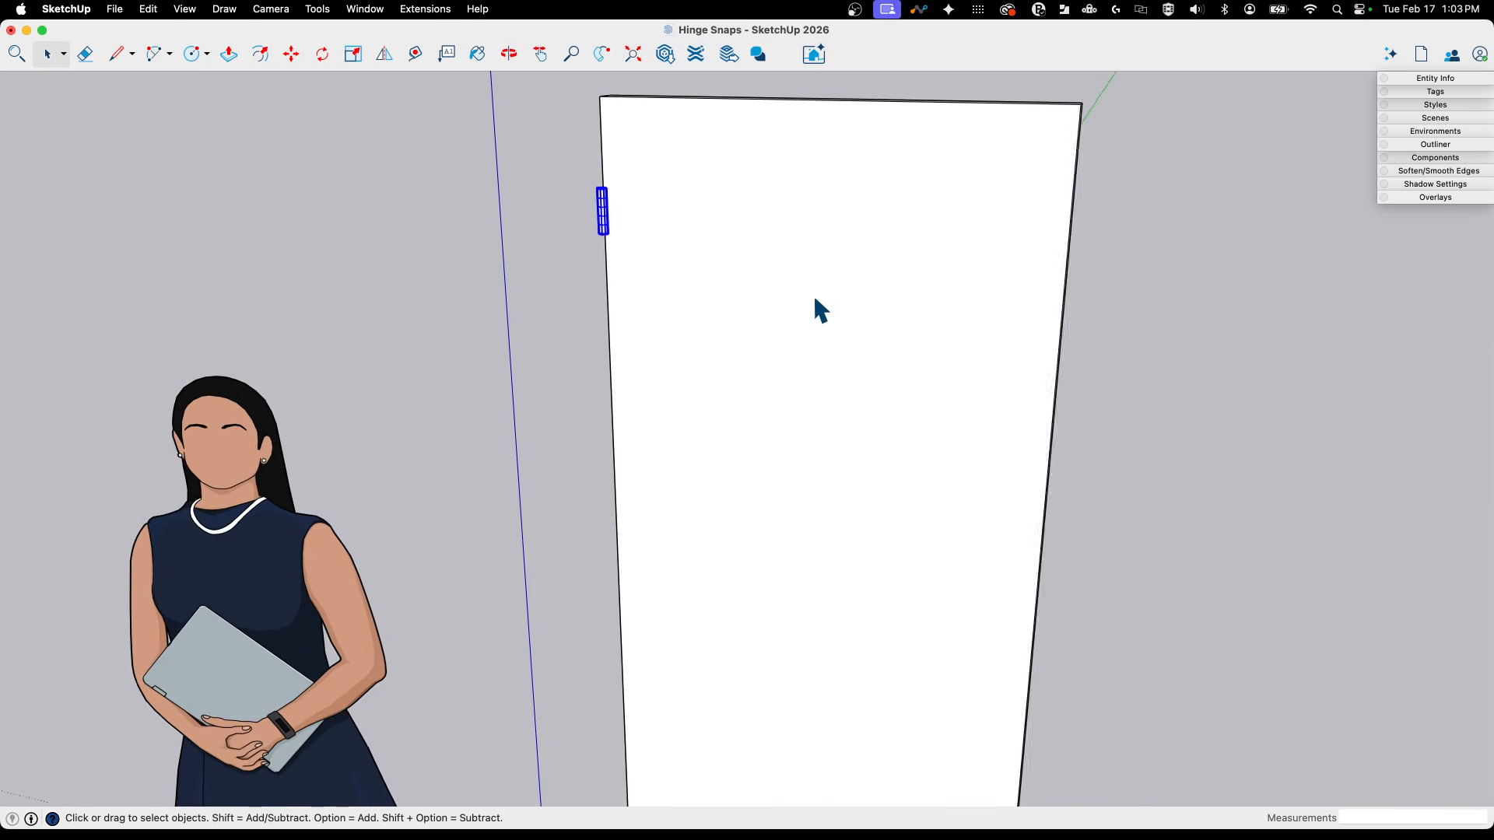
click(502, 172)
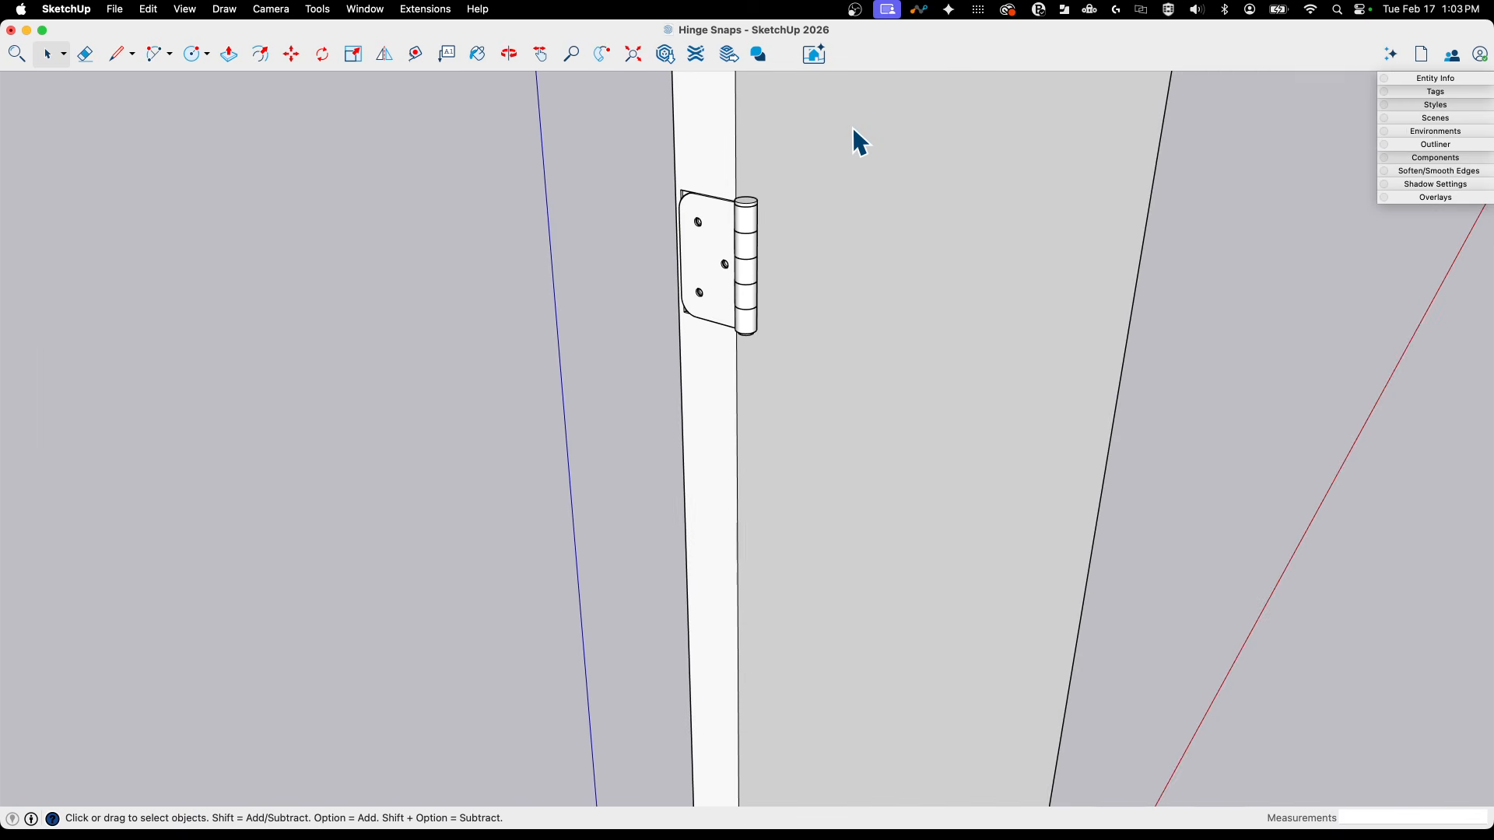
Group all the connected faces and edges of the door panel, including its hinge recesses.
click(856, 139)
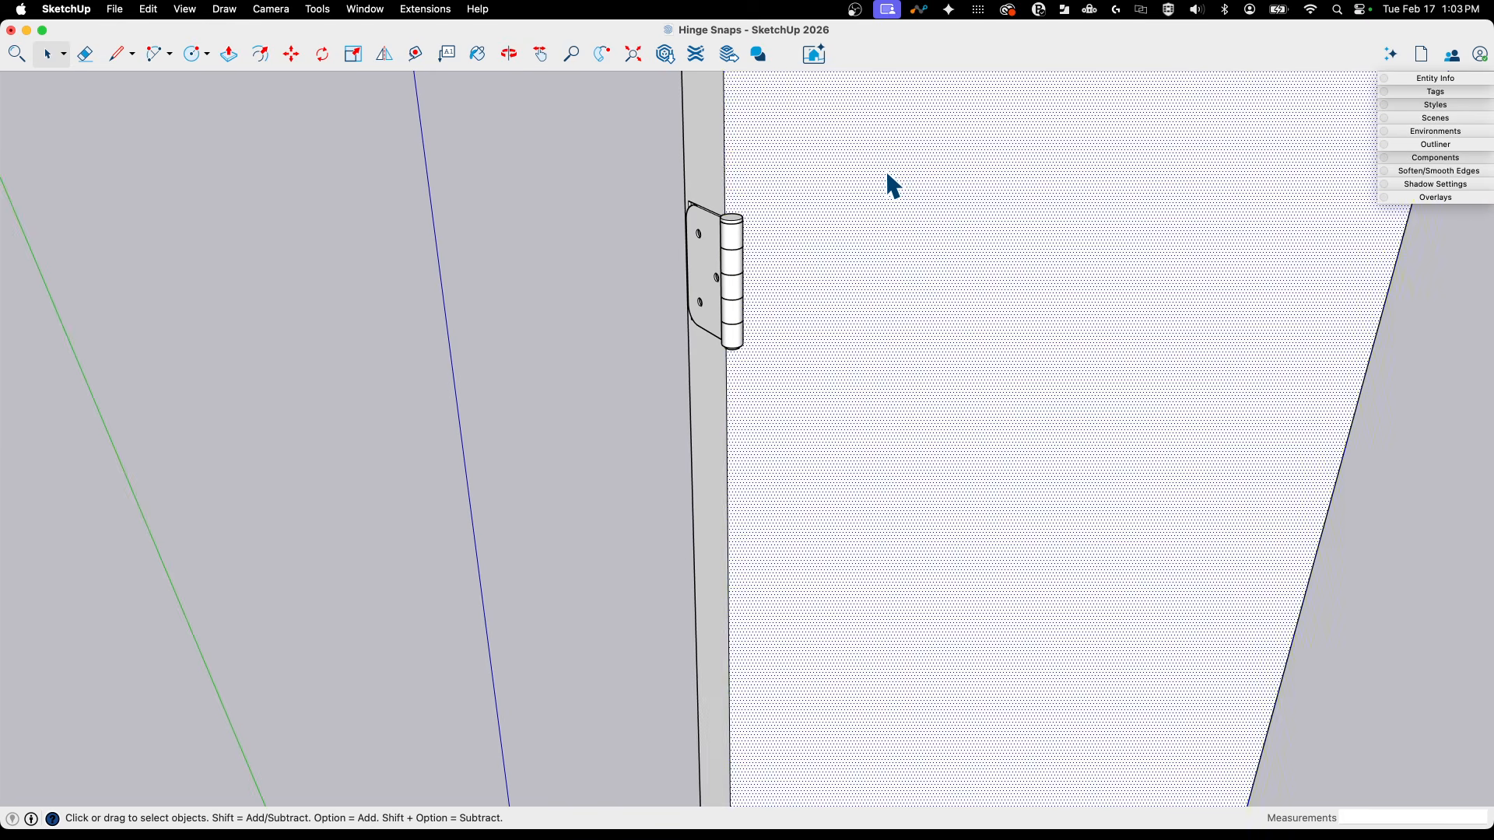
triple_click(887, 174)
right_click(886, 171)
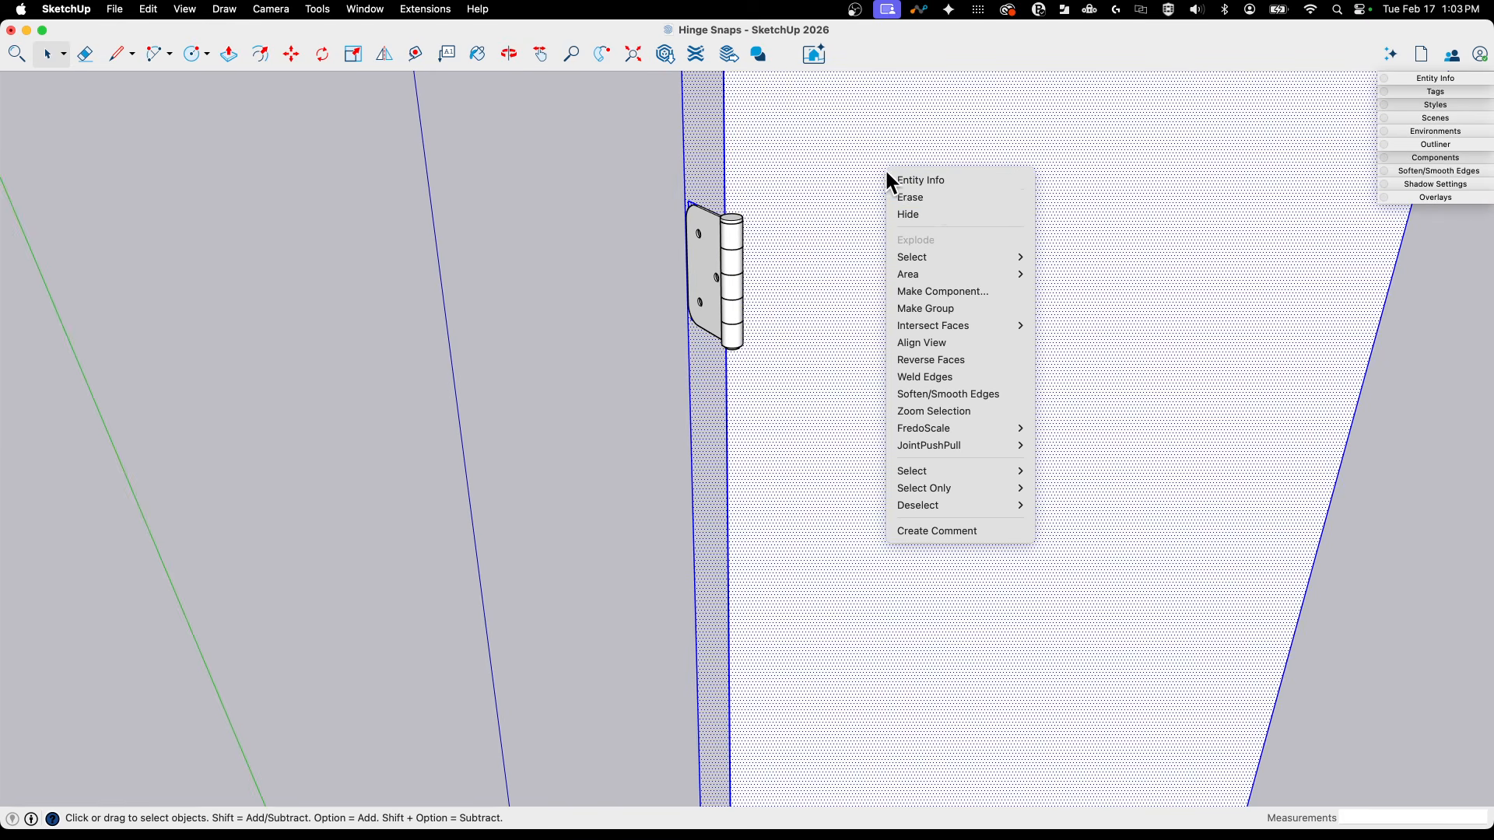
click(945, 308)
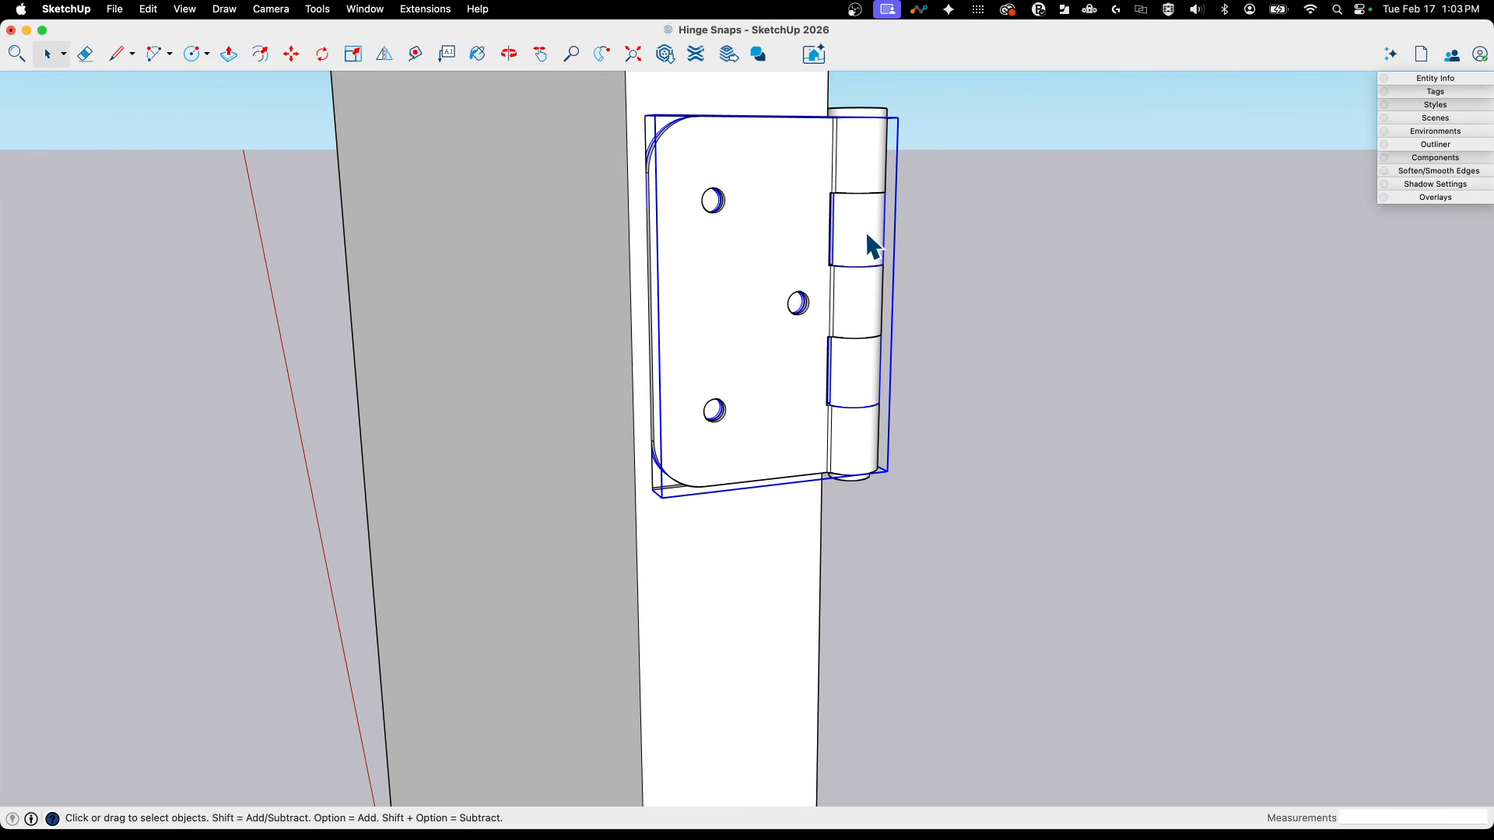
Group the door panel together with the door-side leaves of both hinges.
shift+click(796, 186)
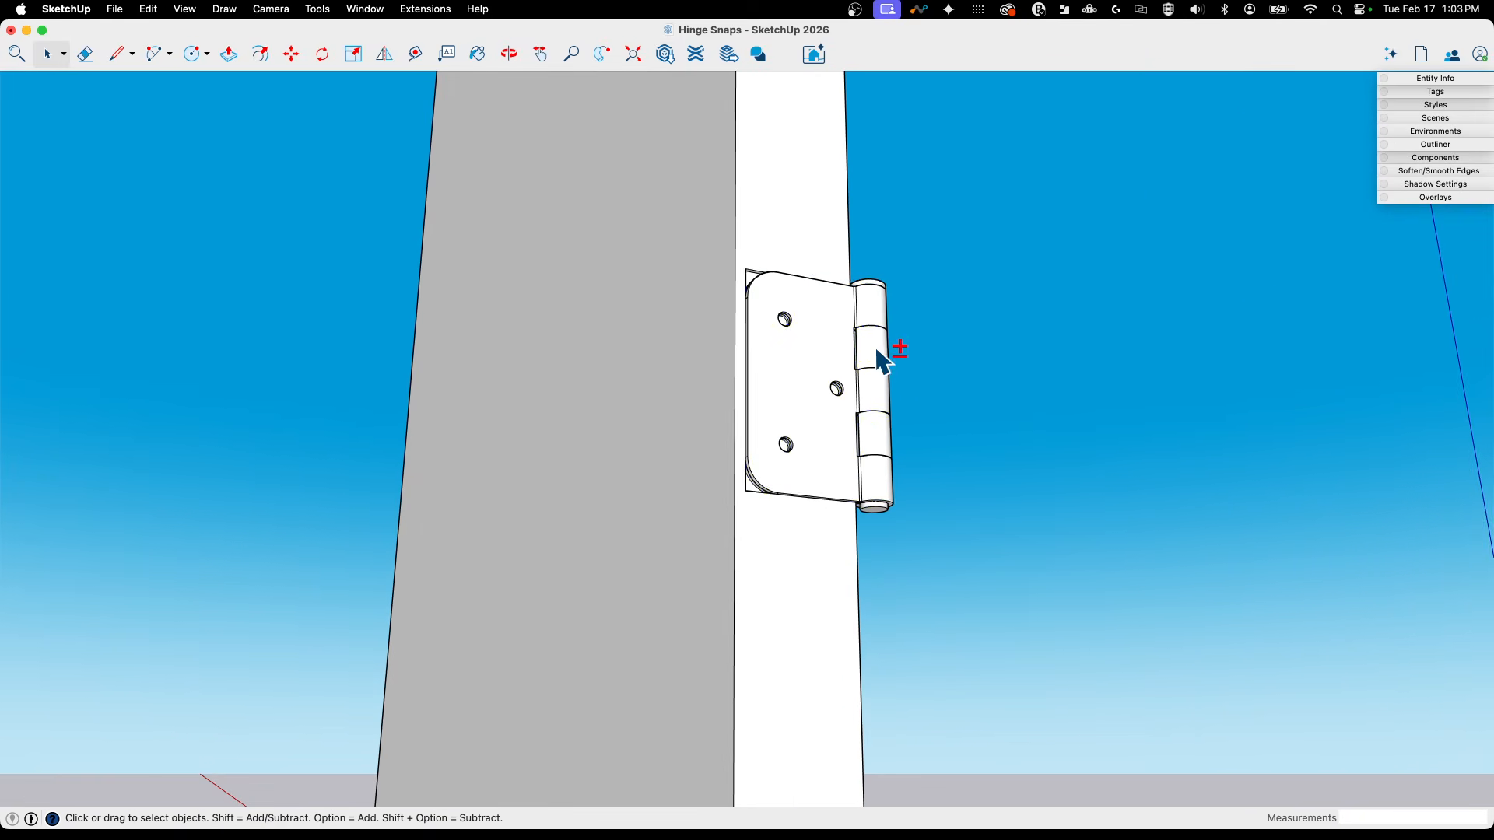
right_click(632, 218)
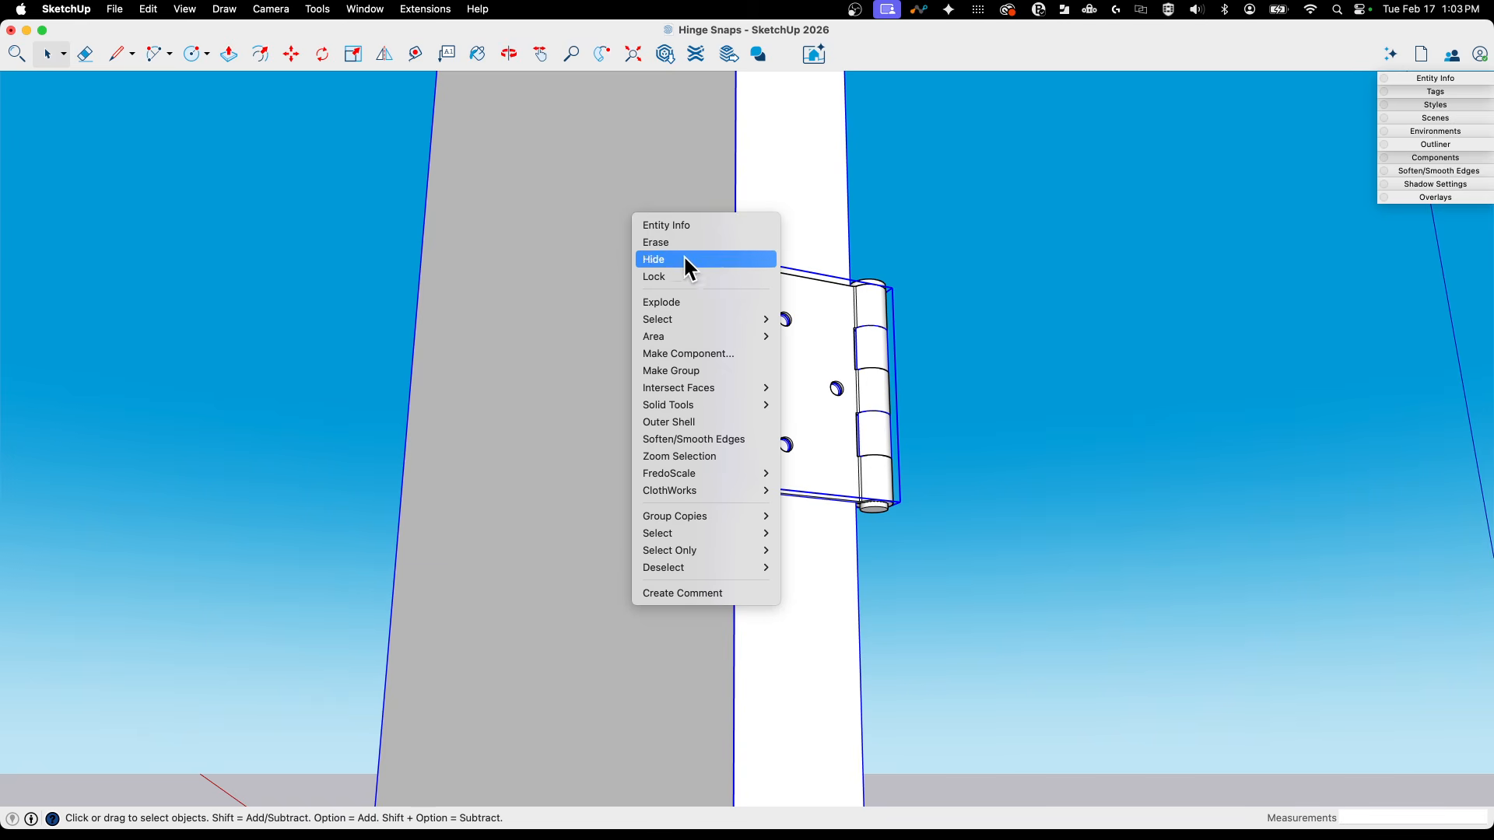
click(700, 375)
Test-move the door group about 7" along the red axis away from the fixed hinge leaves, and undo the move.
key(m)
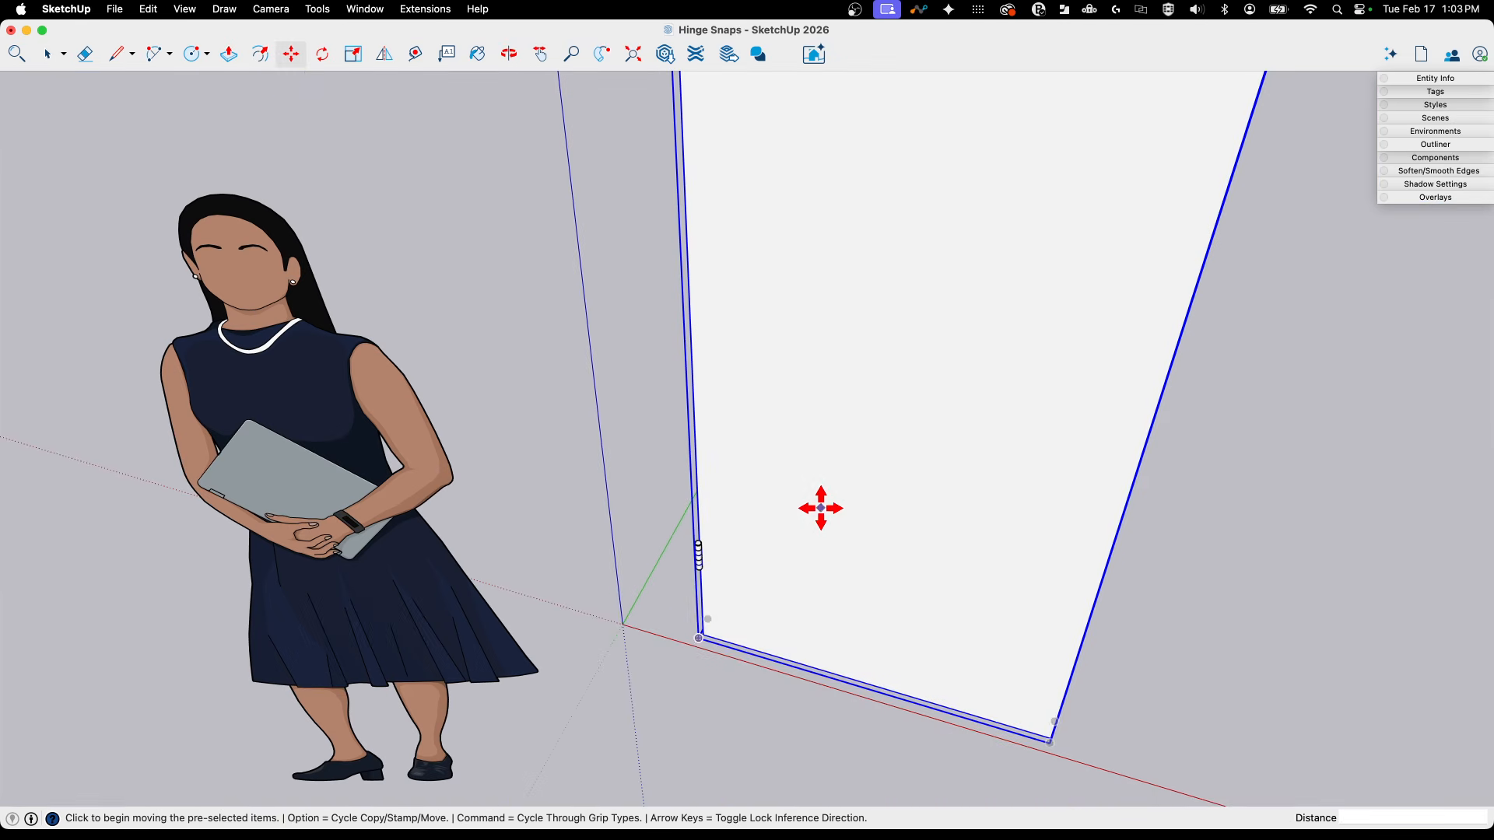
click(818, 507)
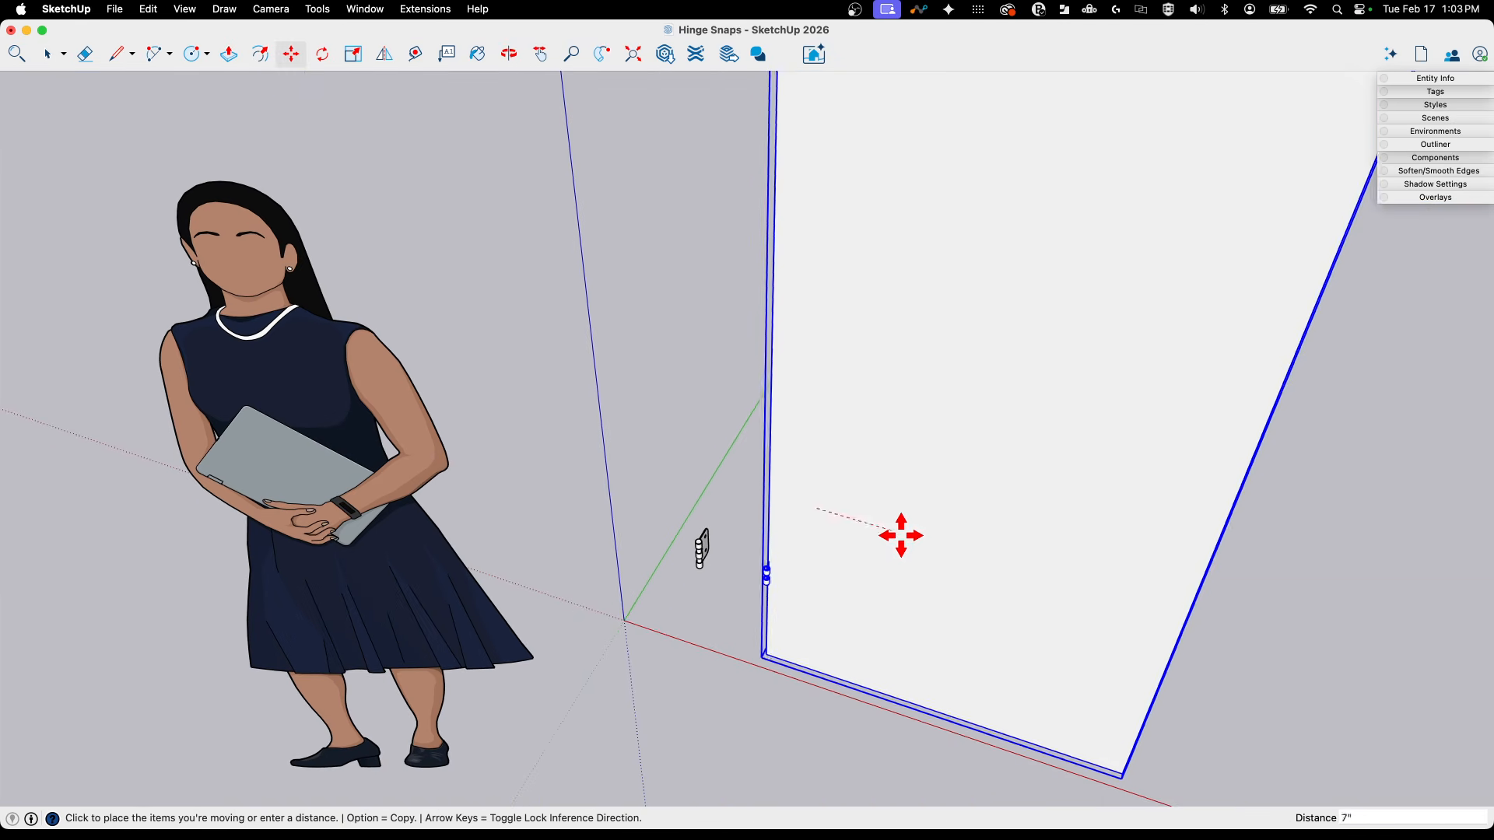
click(896, 539)
key(space)
scroll(747, 561, up, 10)
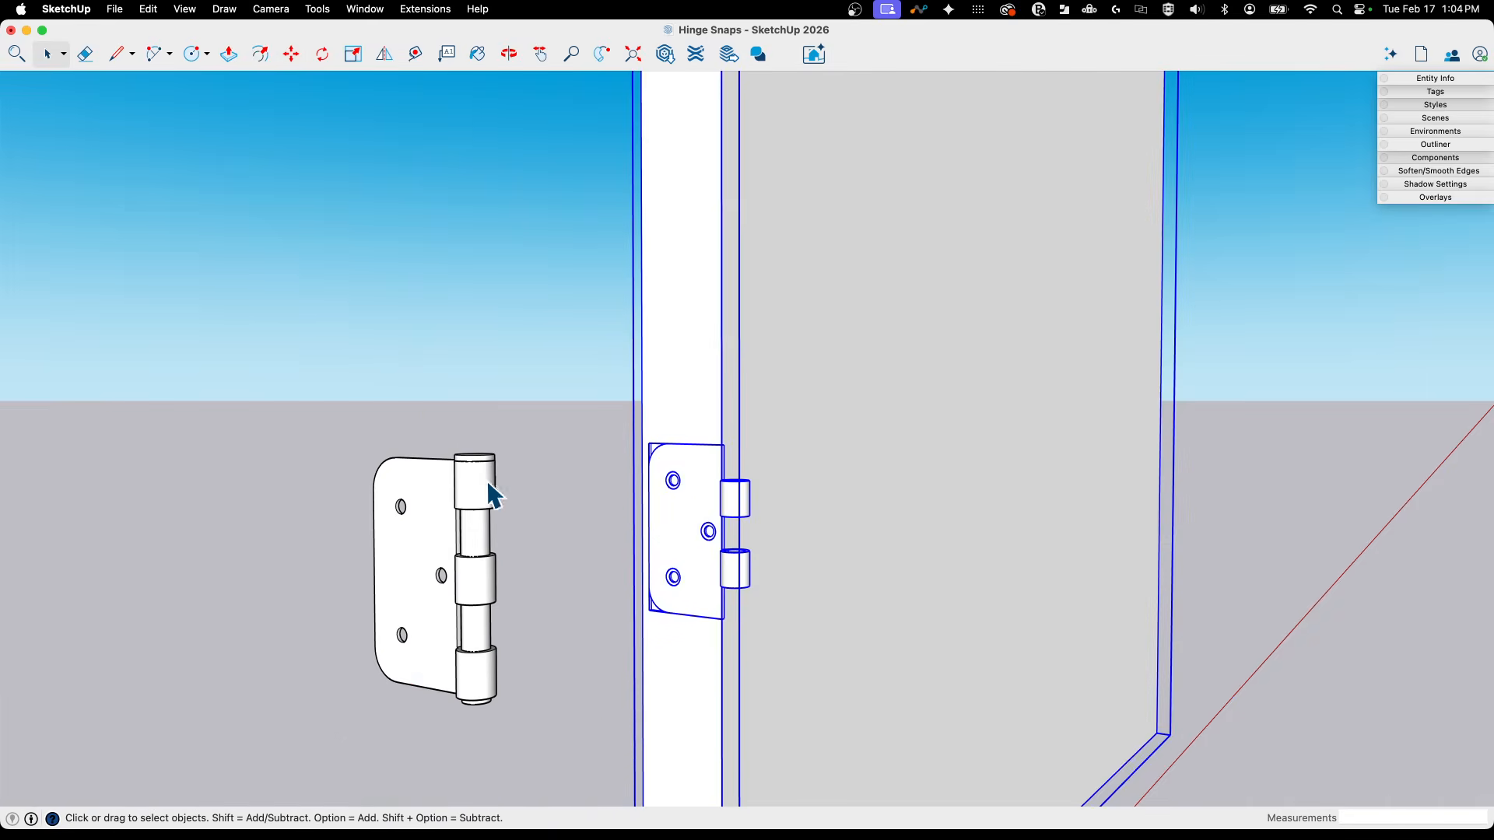
middle_drag(487, 482, 520, 549)
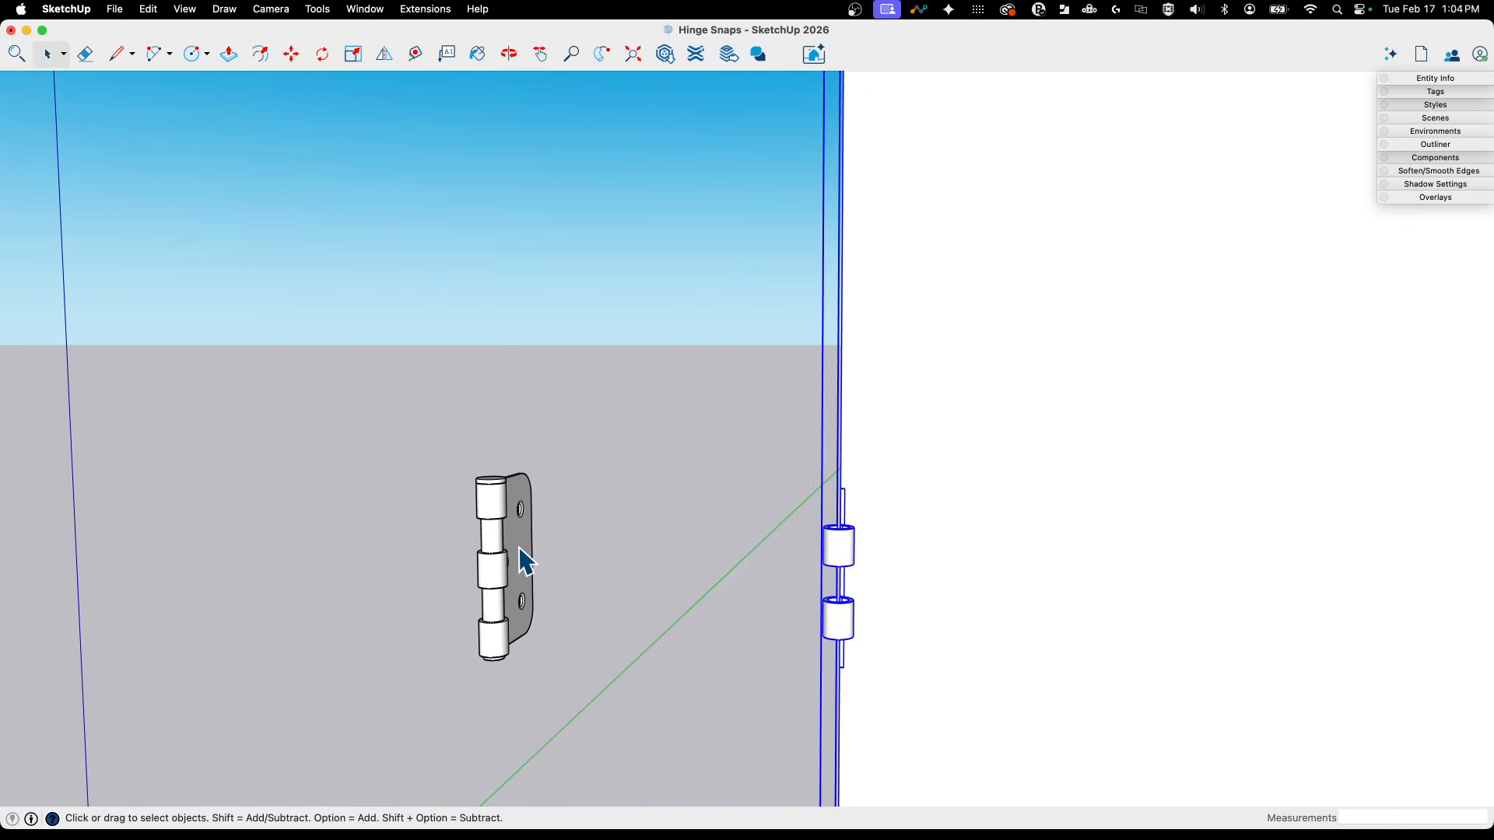
key(super+z)
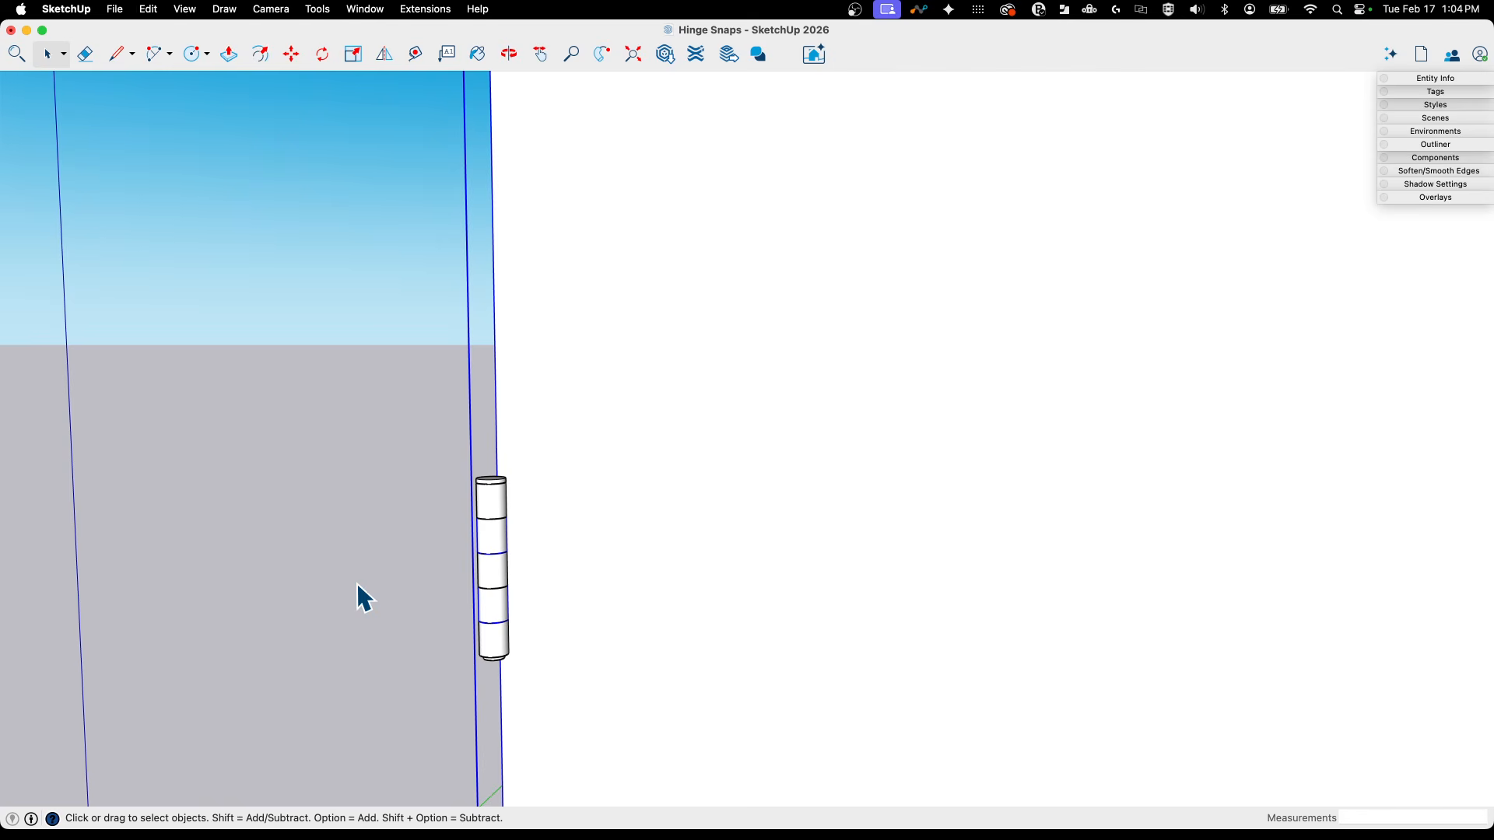
Draw a closed, stepped jamb-and-stop profile around the door's bottom hinge-side corner, starting 0.5" in along the door's bottom edge.
mouse_move(506, 494)
middle_down()
mouse_move(480, 667)
mouse_move(539, 470)
mouse_move(627, 610)
mouse_move(735, 568)
mouse_move(724, 544)
mouse_move(684, 696)
mouse_move(751, 685)
mouse_move(693, 647)
mouse_move(617, 343)
mouse_move(689, 234)
mouse_move(787, 233)
mouse_move(784, 254)
mouse_move(874, 240)
mouse_move(754, 518)
mouse_move(770, 590)
mouse_move(861, 432)
middle_up()
key(l)
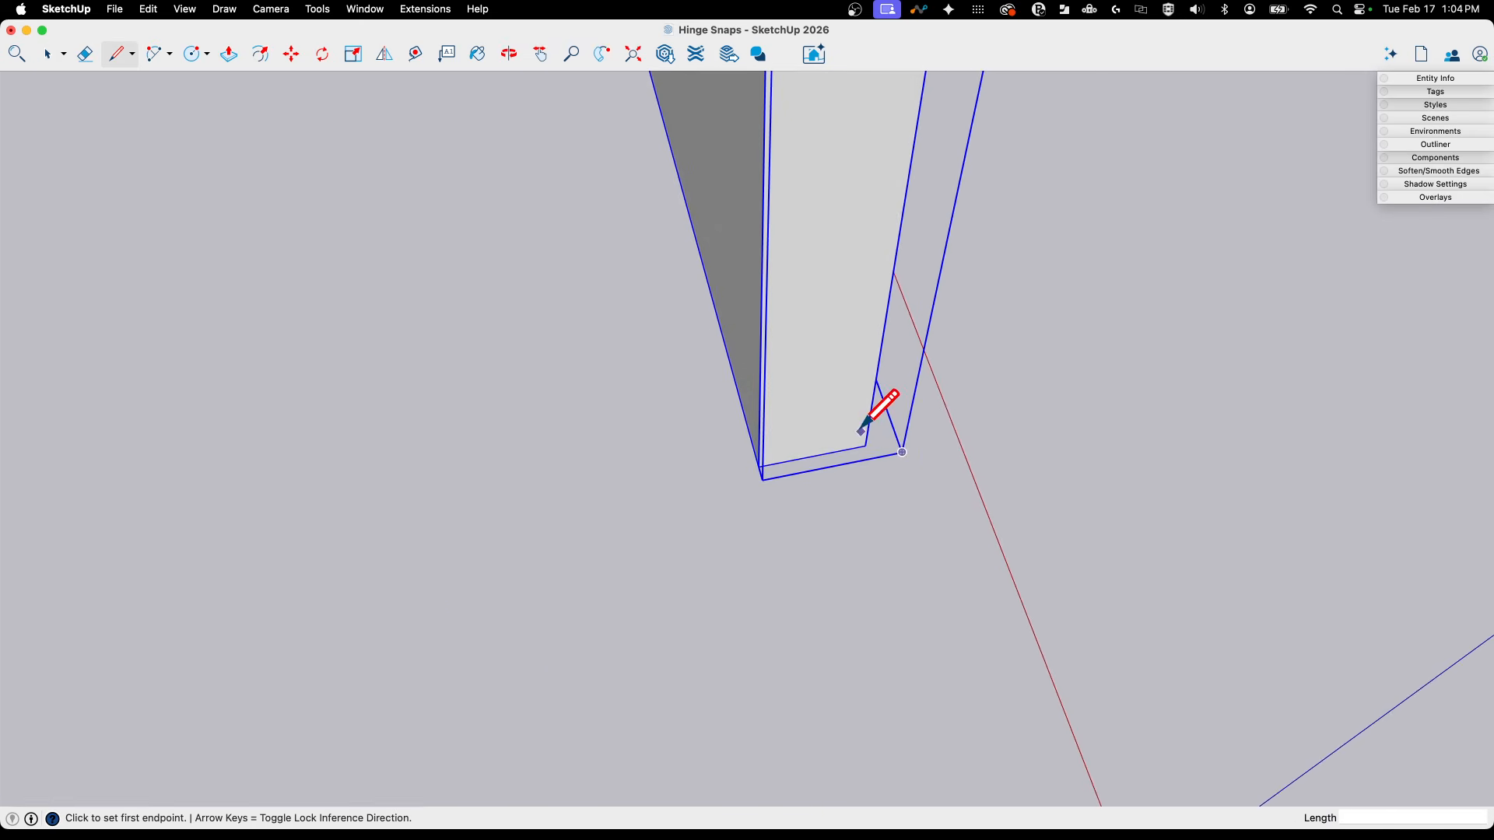
middle_drag(765, 456, 764, 443)
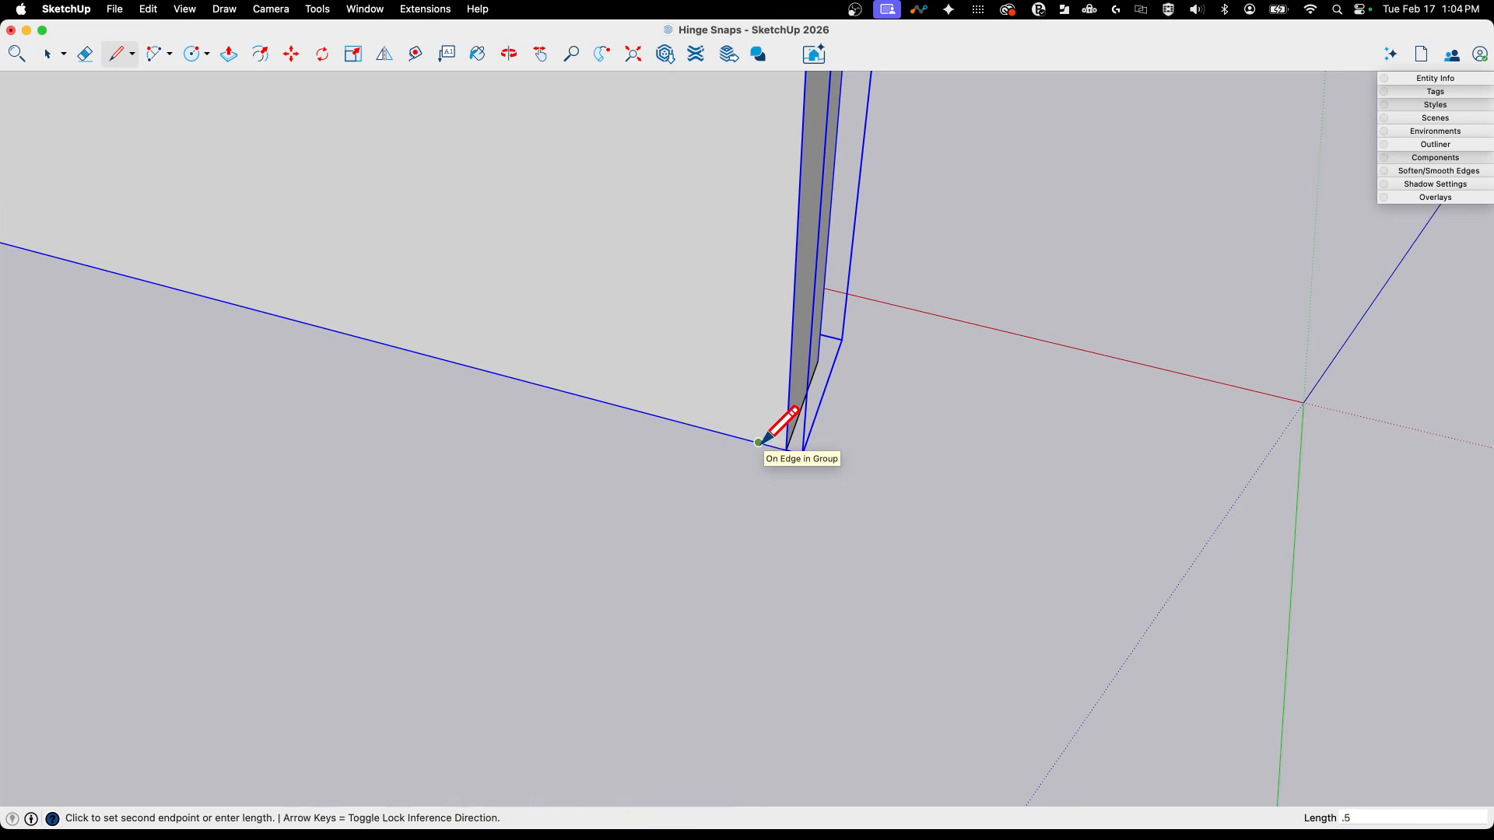
click(758, 442)
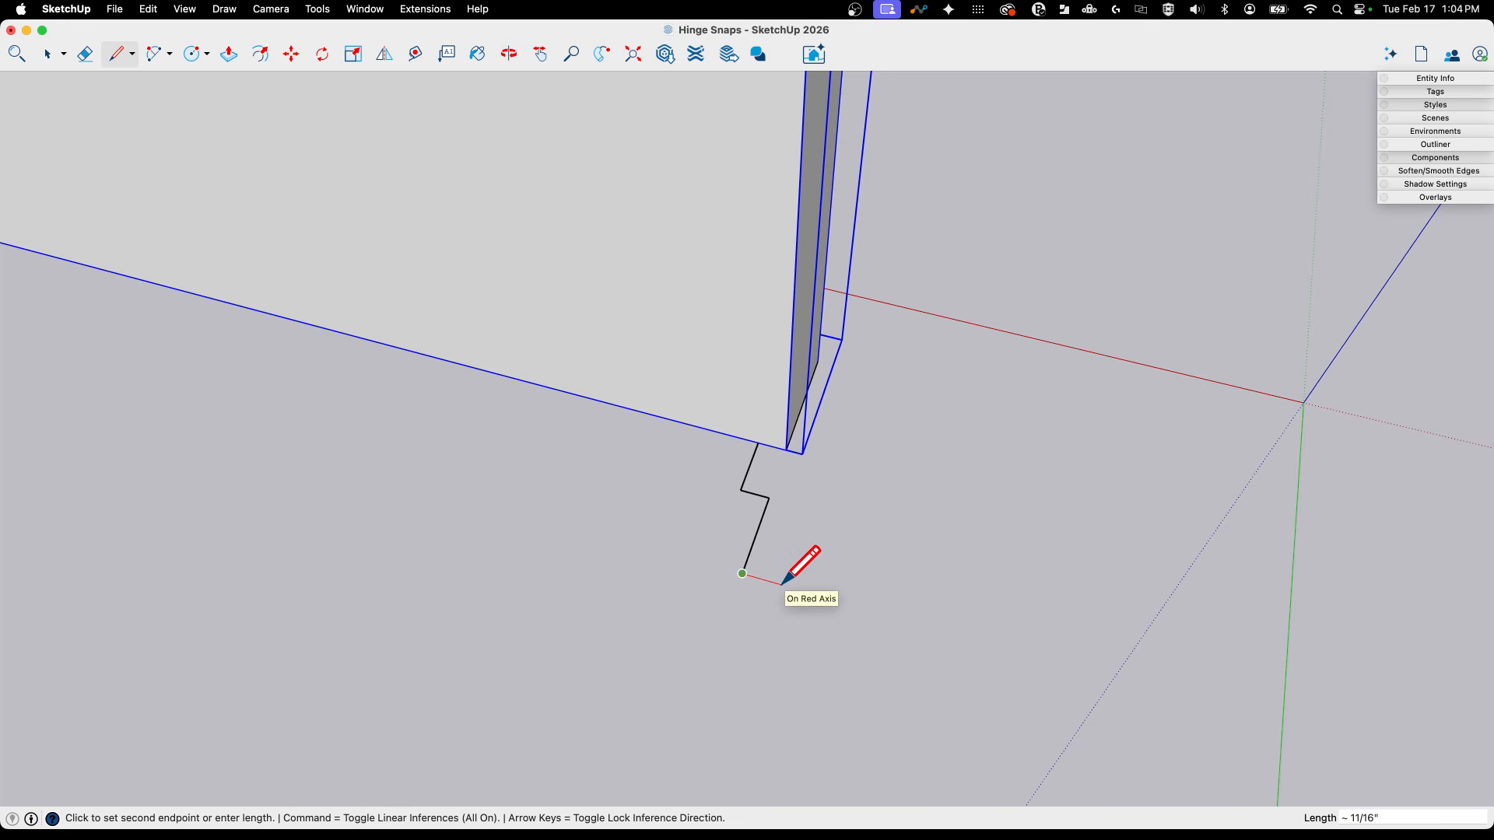
key(shift)
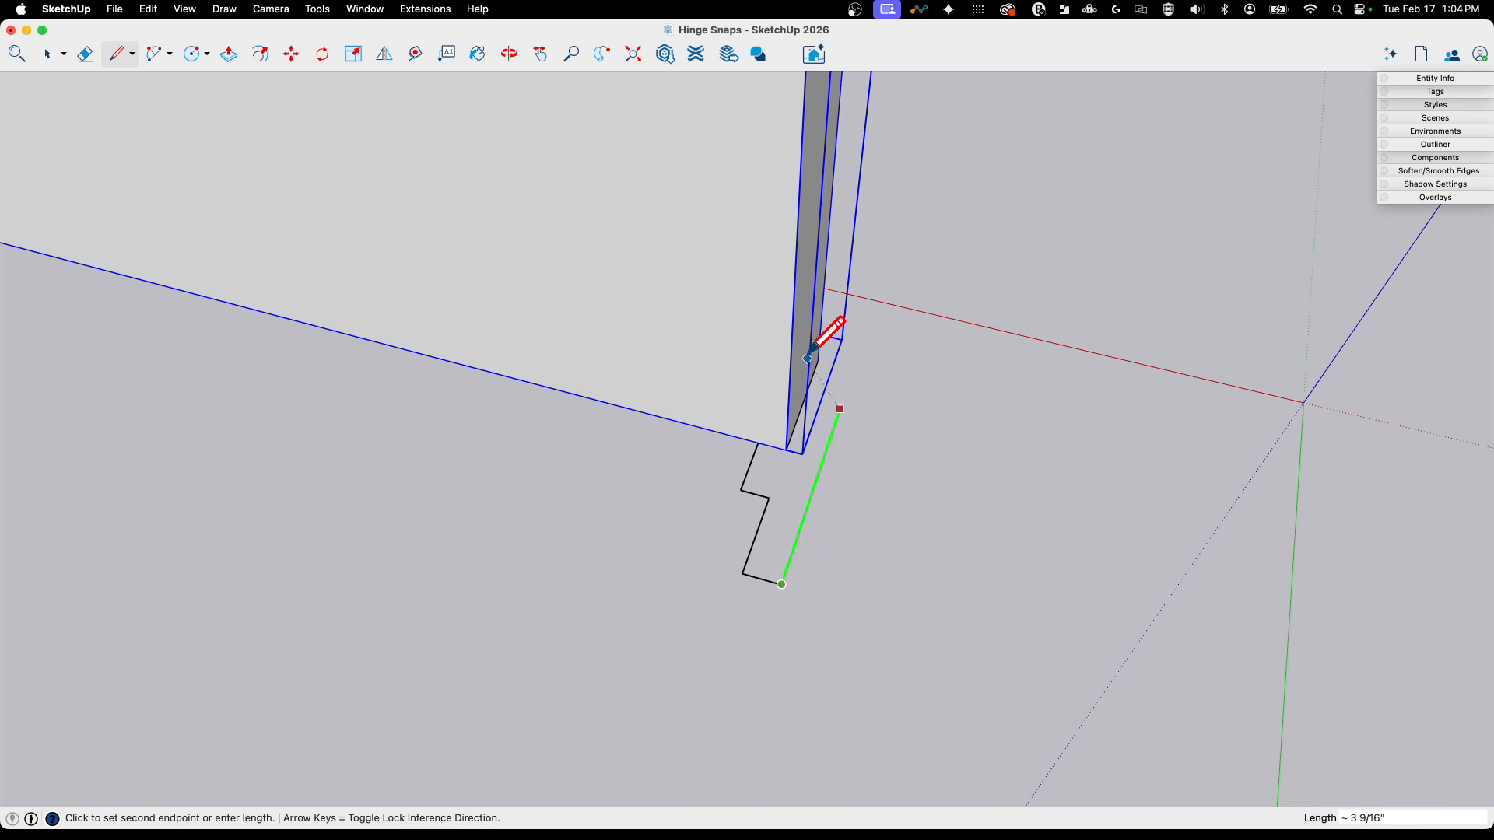
click(822, 358)
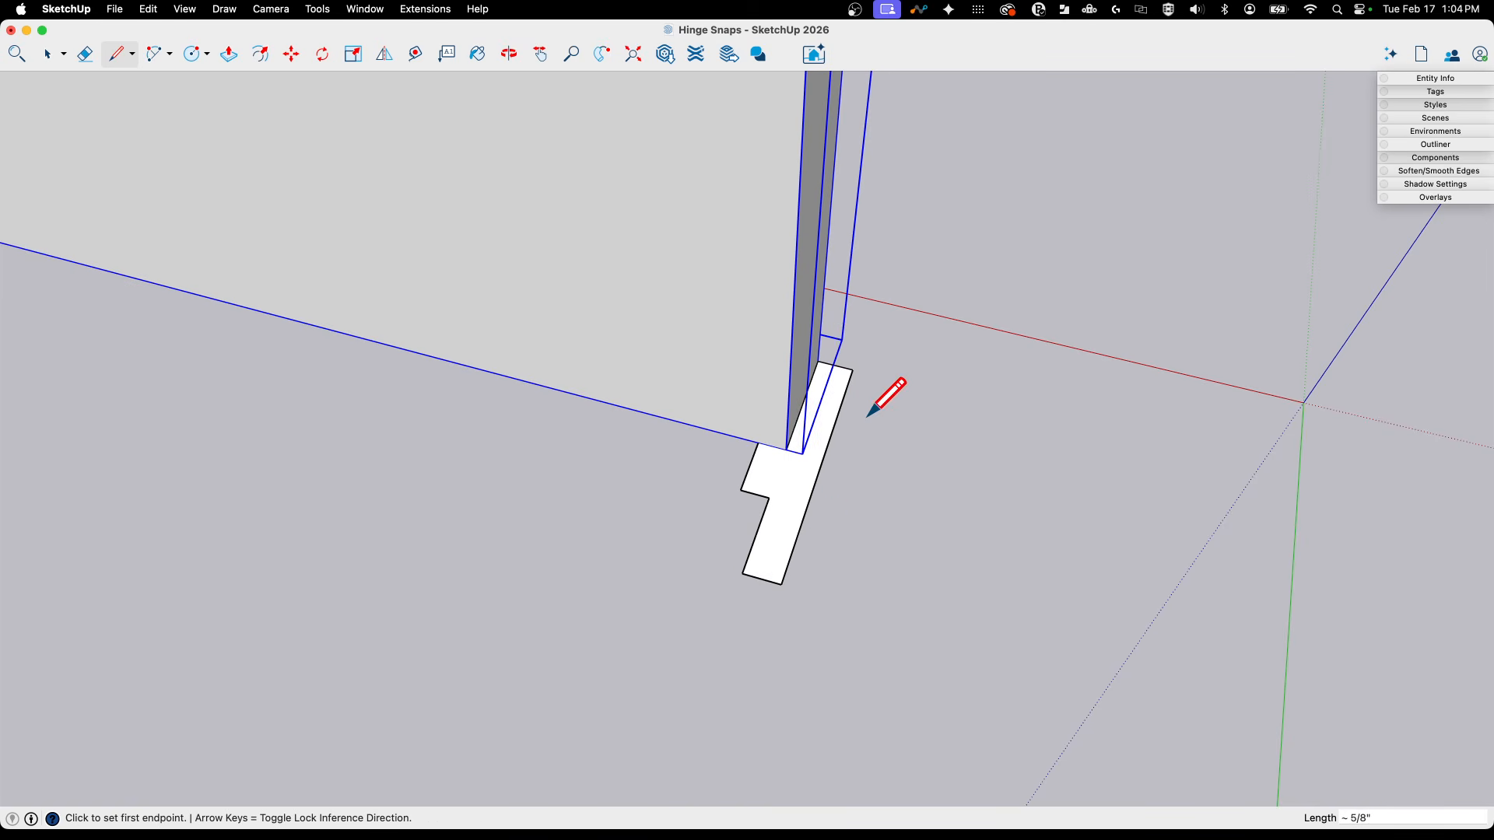
key(space)
Move the end edge of the jamb profile about 3/8" outward to deepen the jamb.
mouse_move(858, 477)
middle_down()
mouse_move(722, 614)
mouse_move(641, 486)
middle_up()
key(m)
click(723, 571)
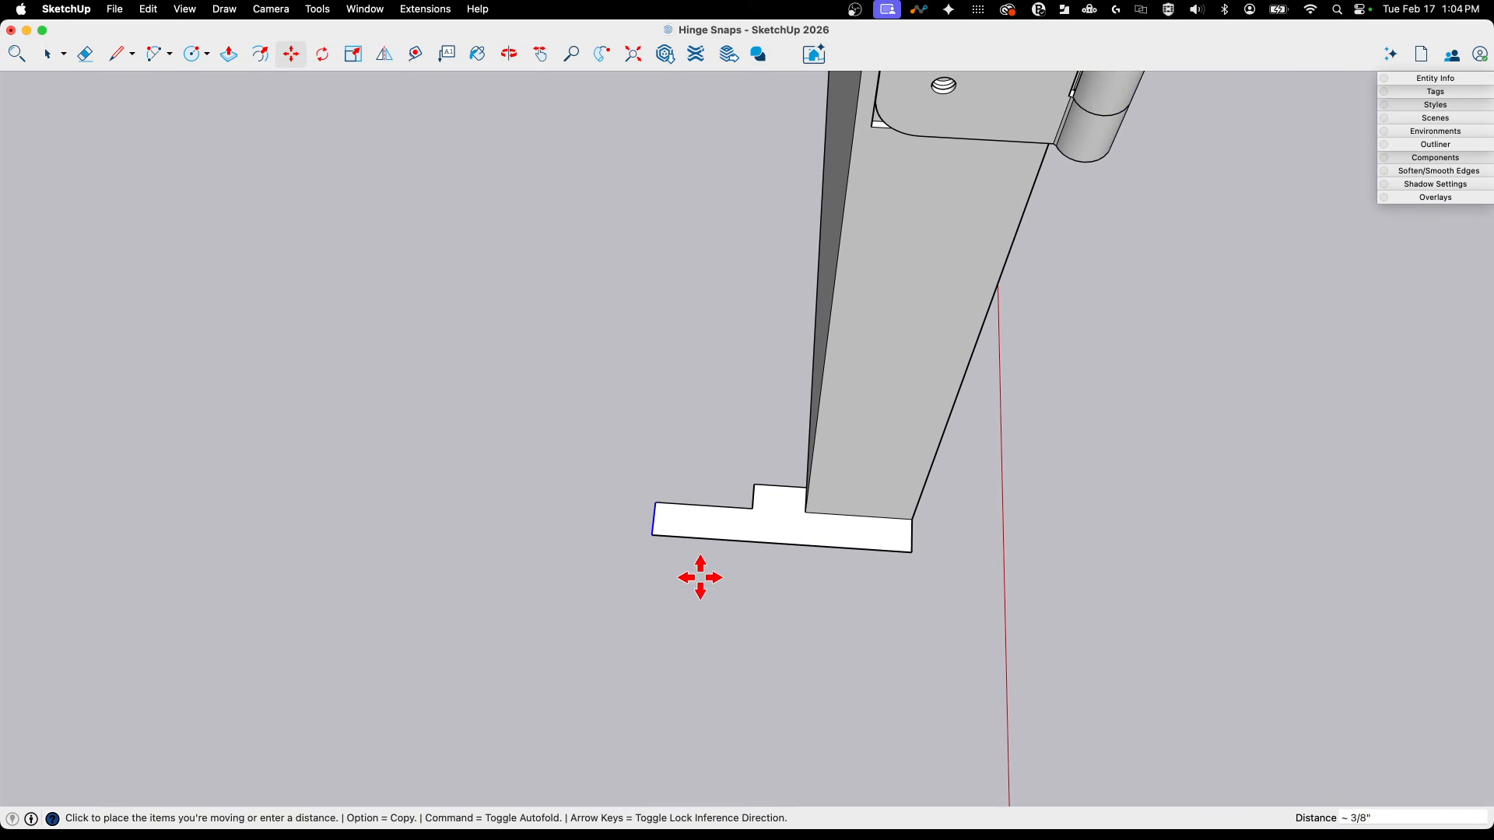
key(space)
Trace a path from the profile up the door's hinge side, 3' across its top and 6' 8" down the opposite side.
middle_drag(694, 579, 733, 443)
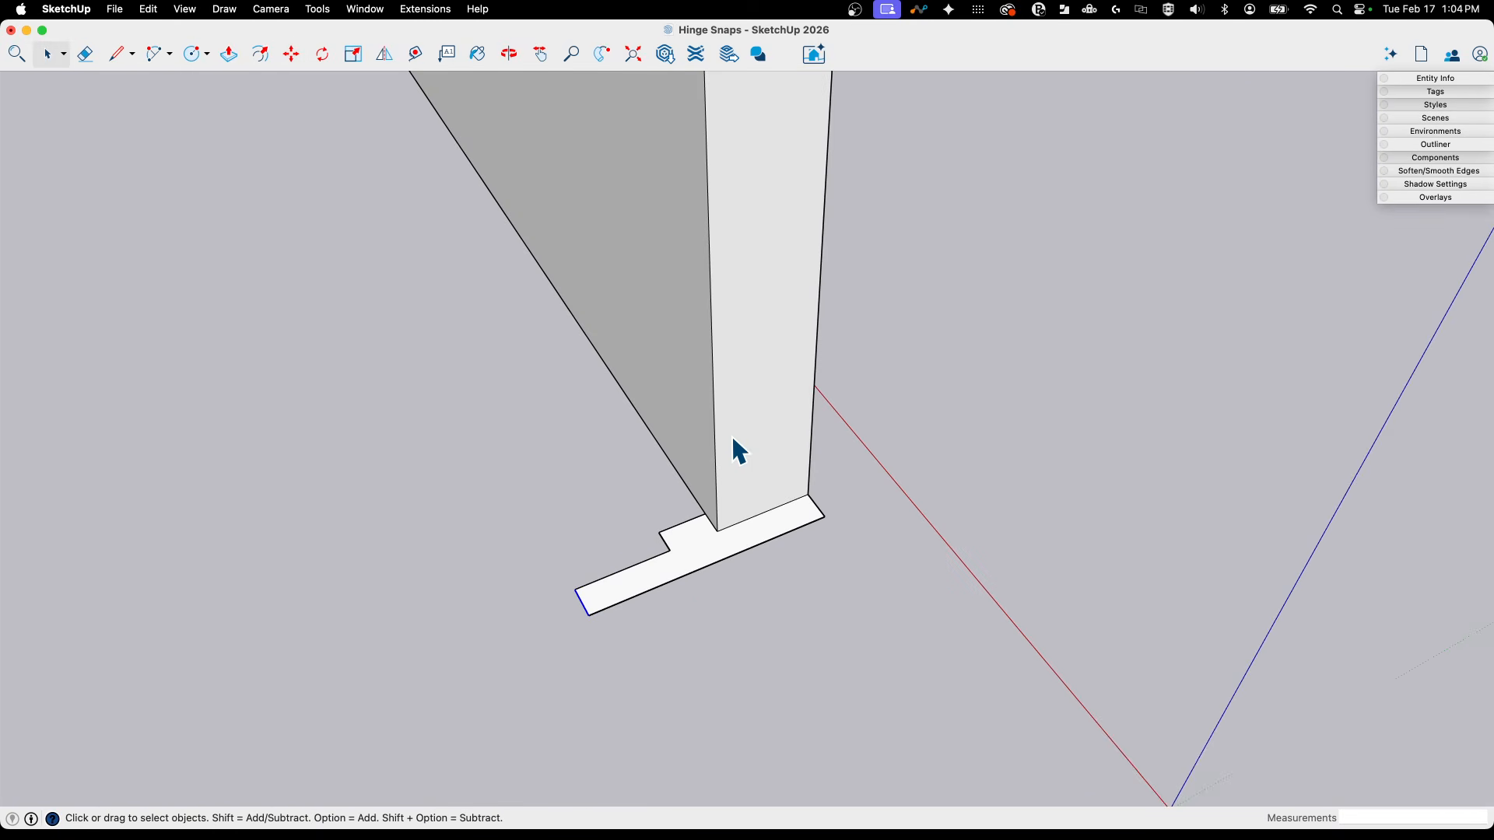
middle_drag(731, 559, 683, 562)
scroll(678, 538, down, 10)
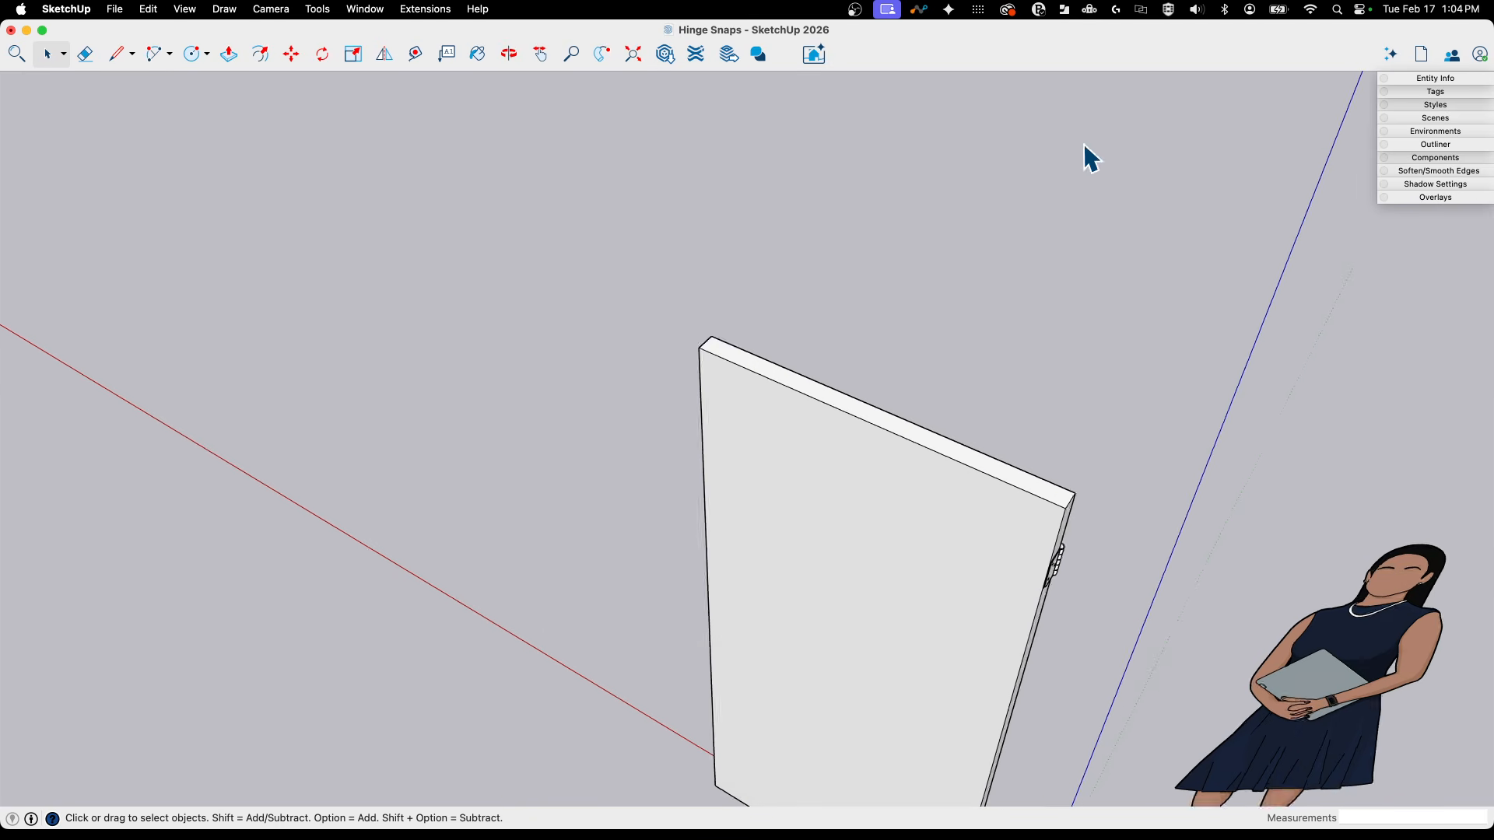
shift+middle_drag(688, 839, 885, 421)
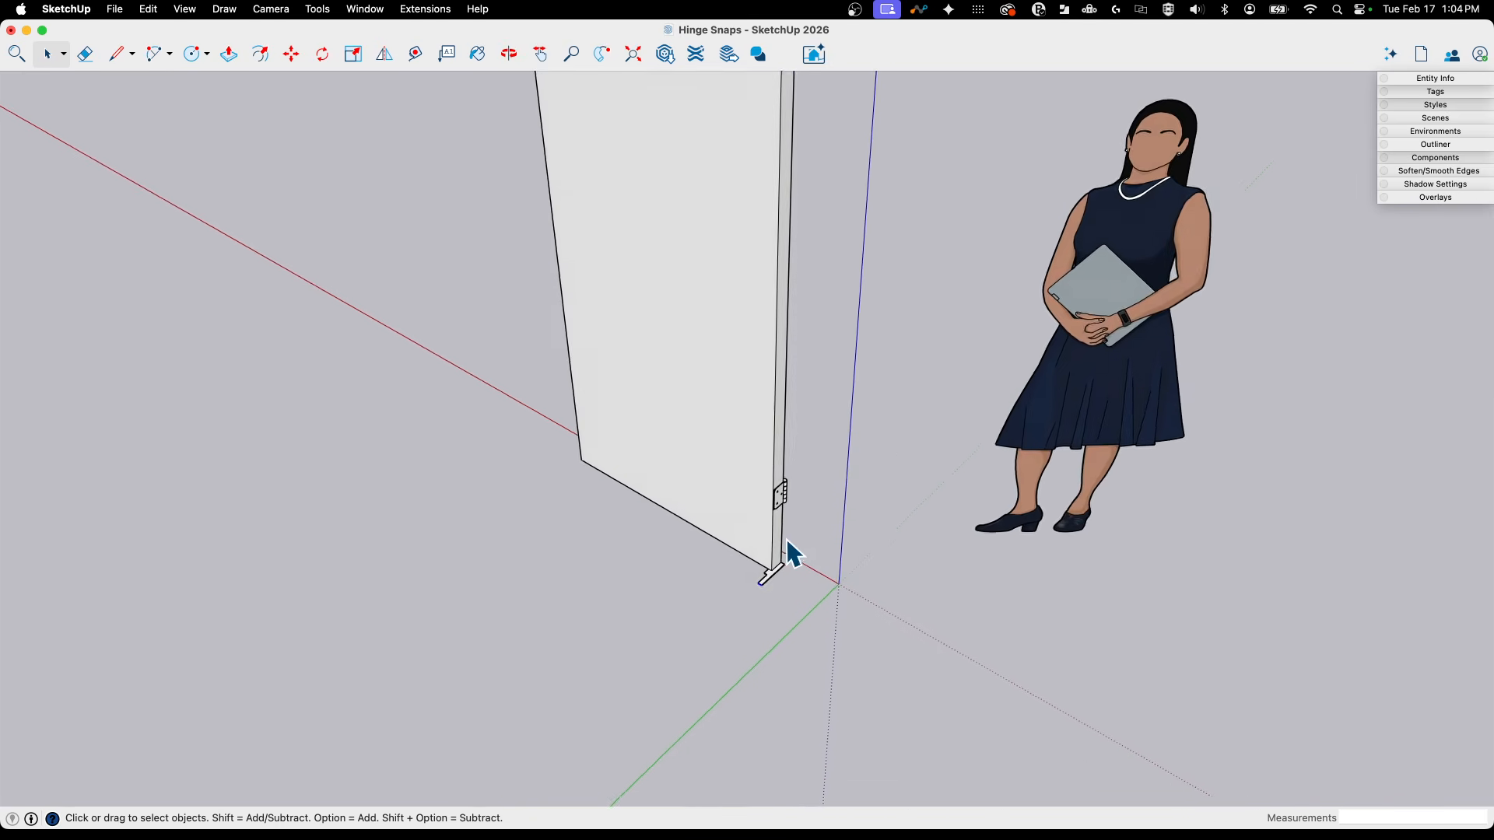
scroll(789, 548, up, 6)
key(l)
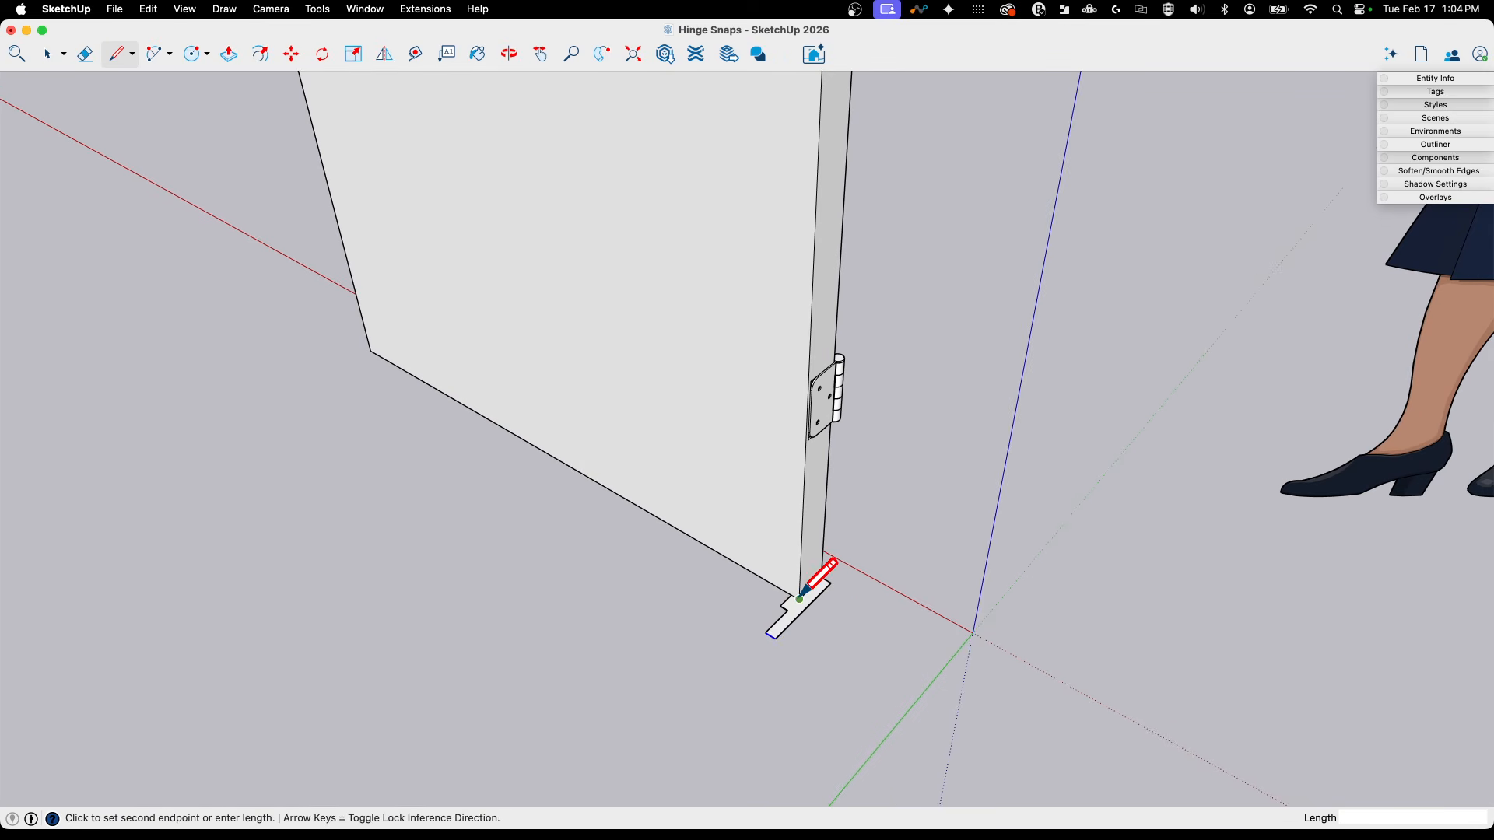
shift+middle_drag(799, 598, 886, 356)
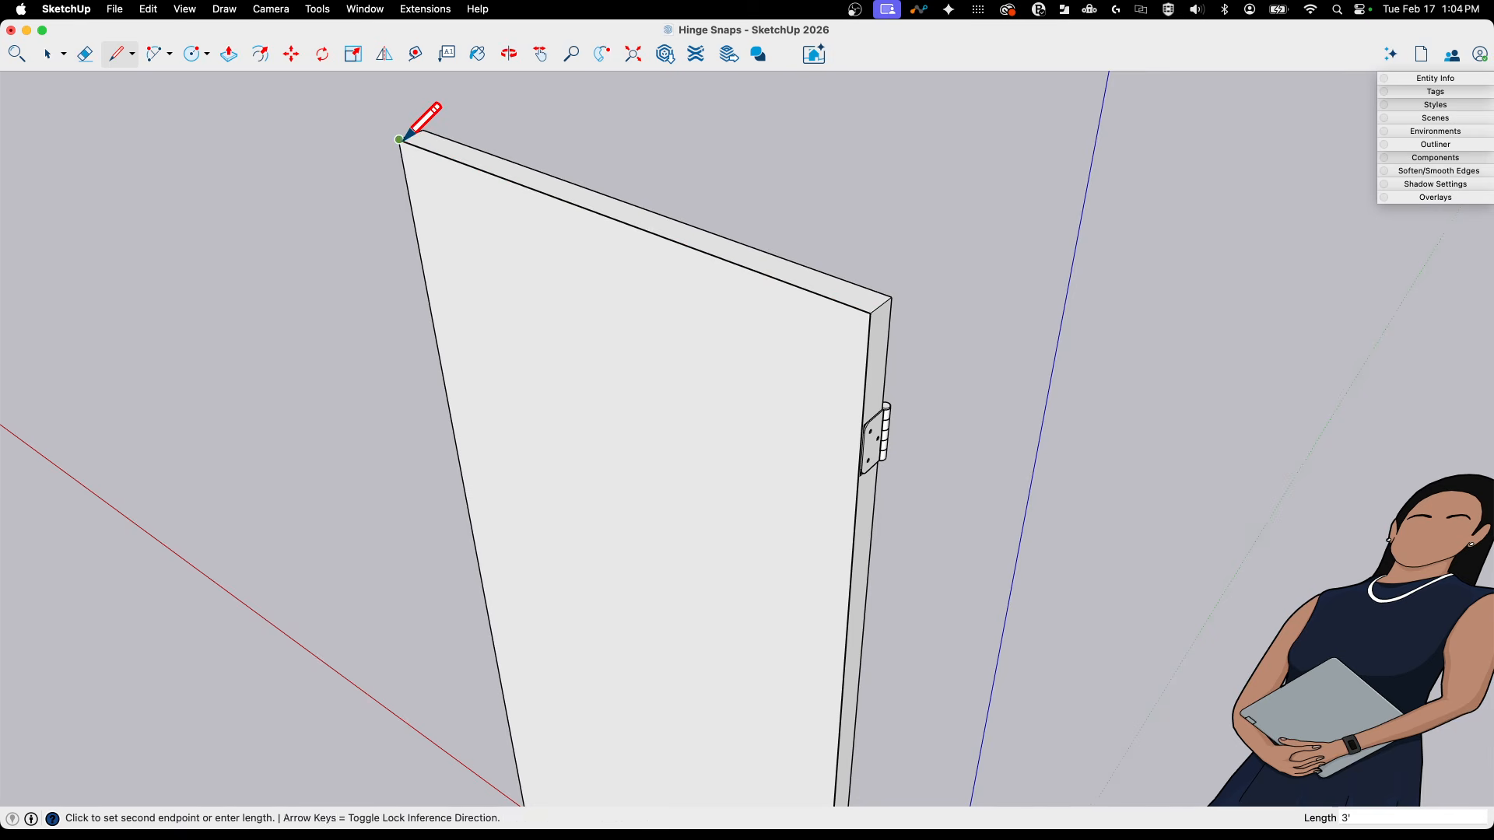
scroll(399, 138, down, 5)
scroll(511, 553, up, 6)
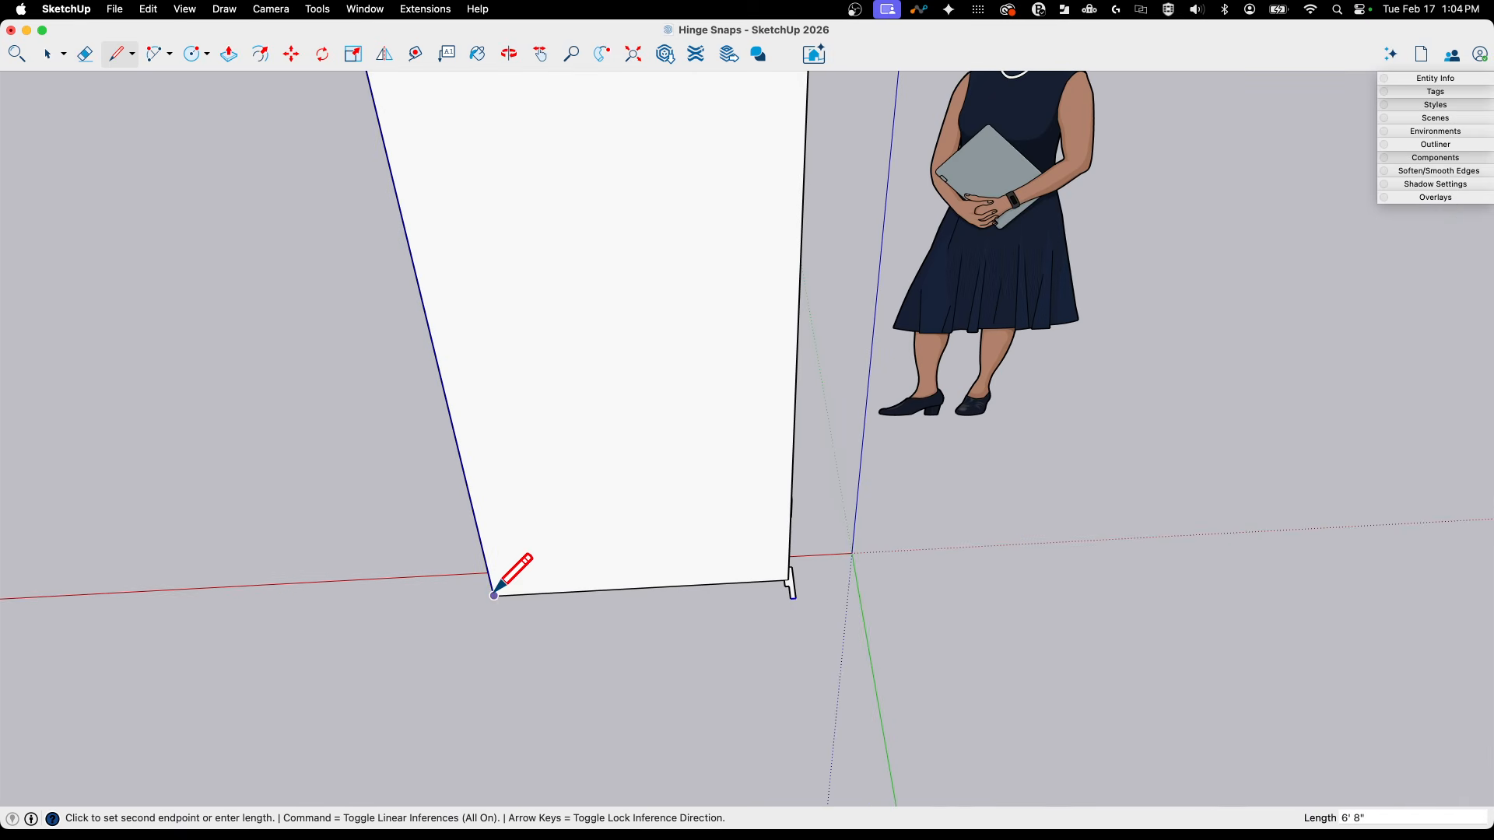
middle_drag(493, 595, 704, 383)
Select the traced door outline and extrude the jamb profile along it with Follow Me to form the frame.
key(space)
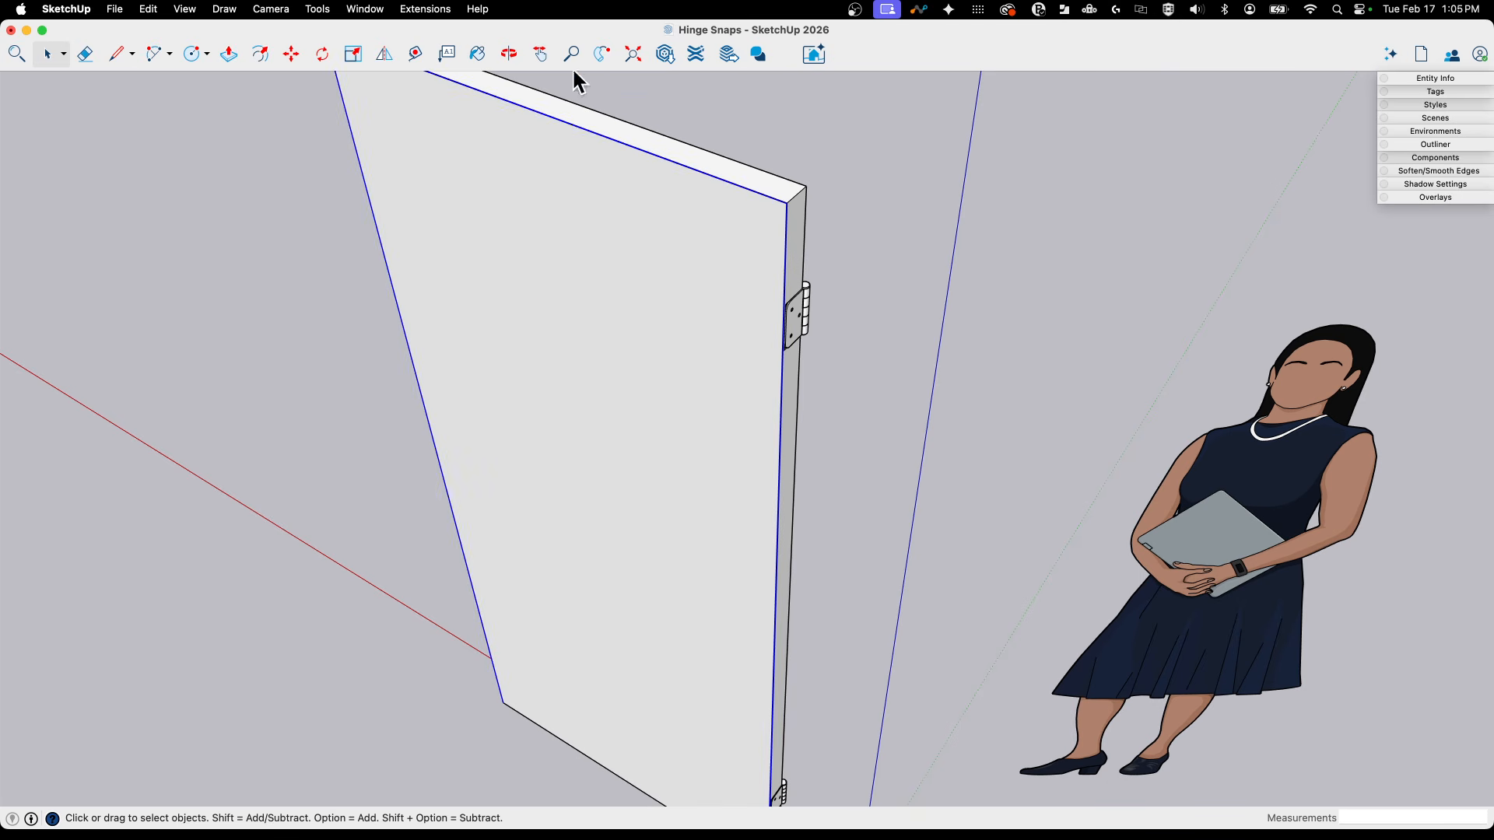
click(609, 57)
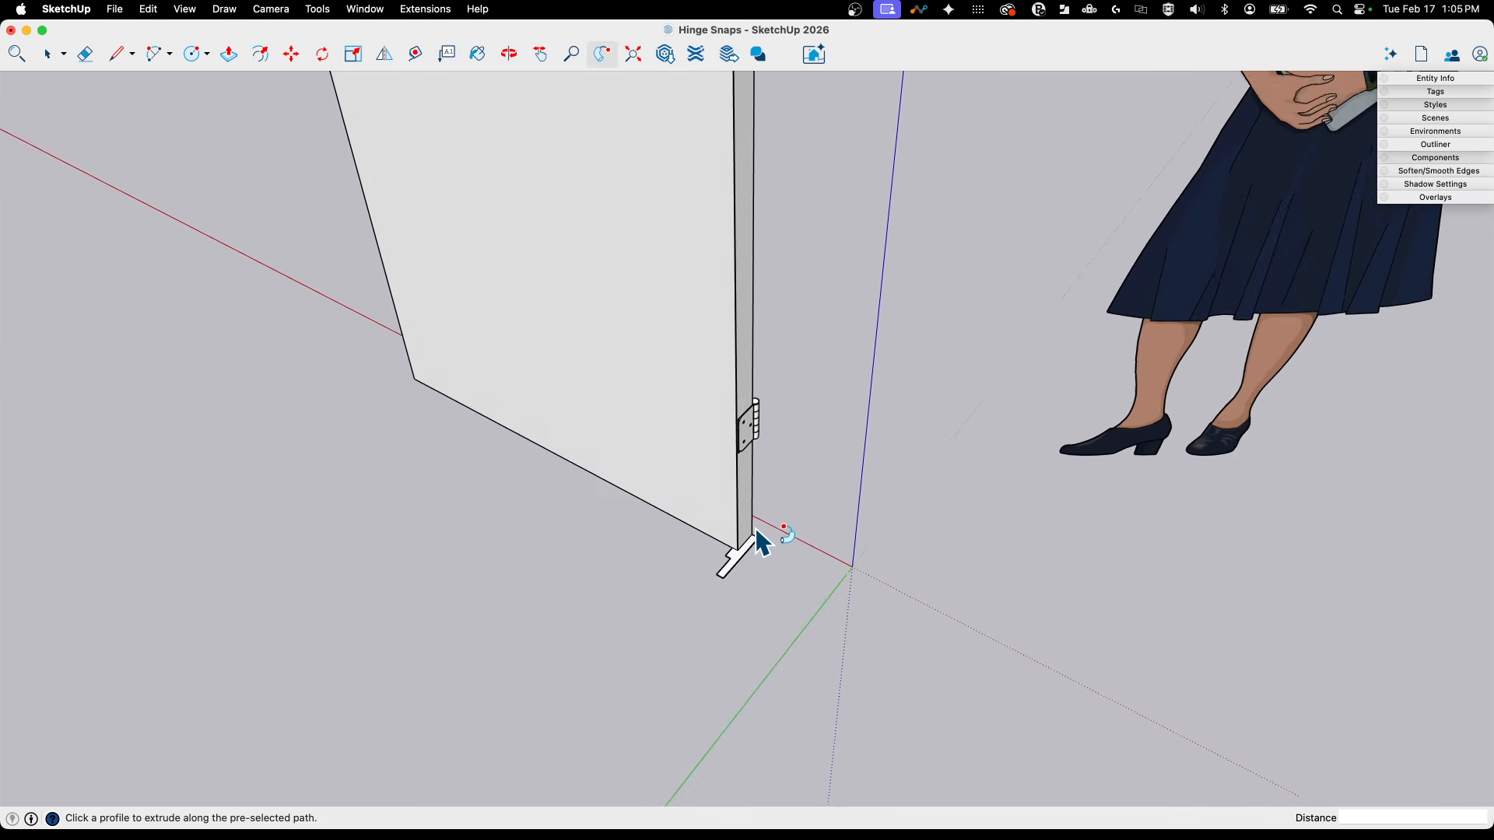
click(737, 560)
key(space)
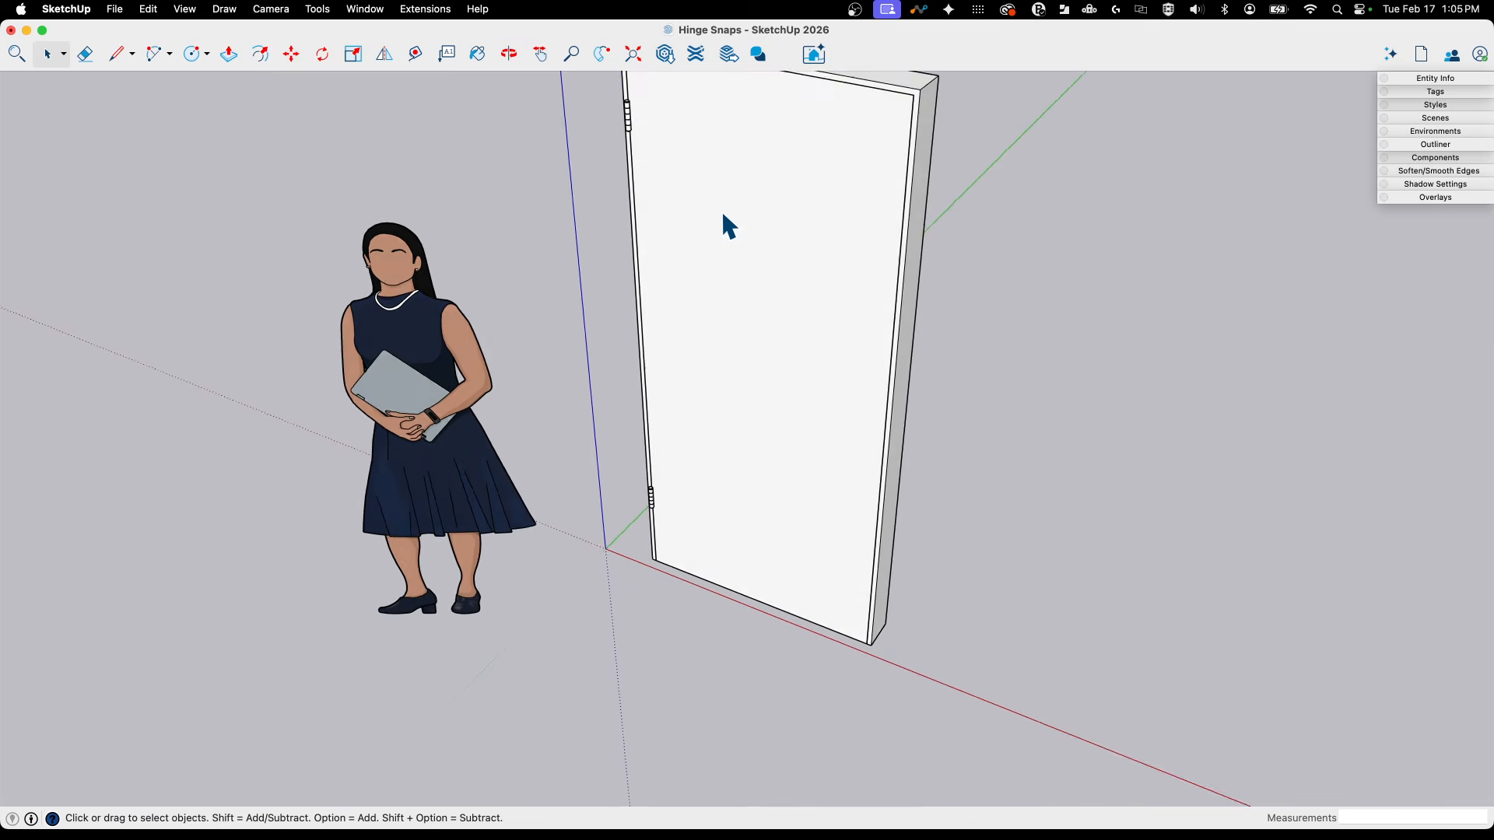
Hide the door group and draw a rectangle of about 1 13/16" by 3 1/2" around the upper hinge's leaf on the jamb.
right_click(748, 274)
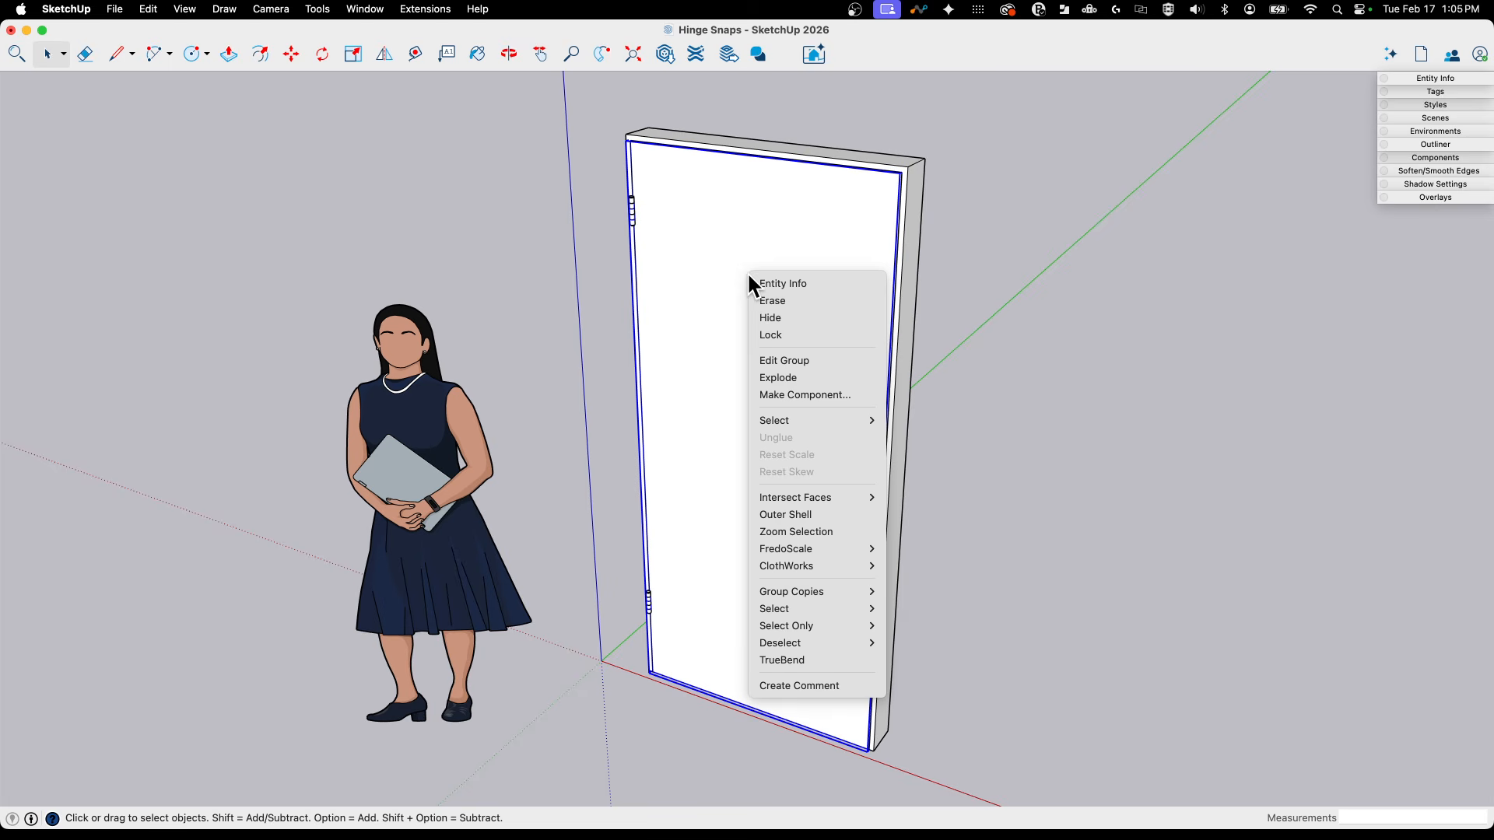
click(792, 317)
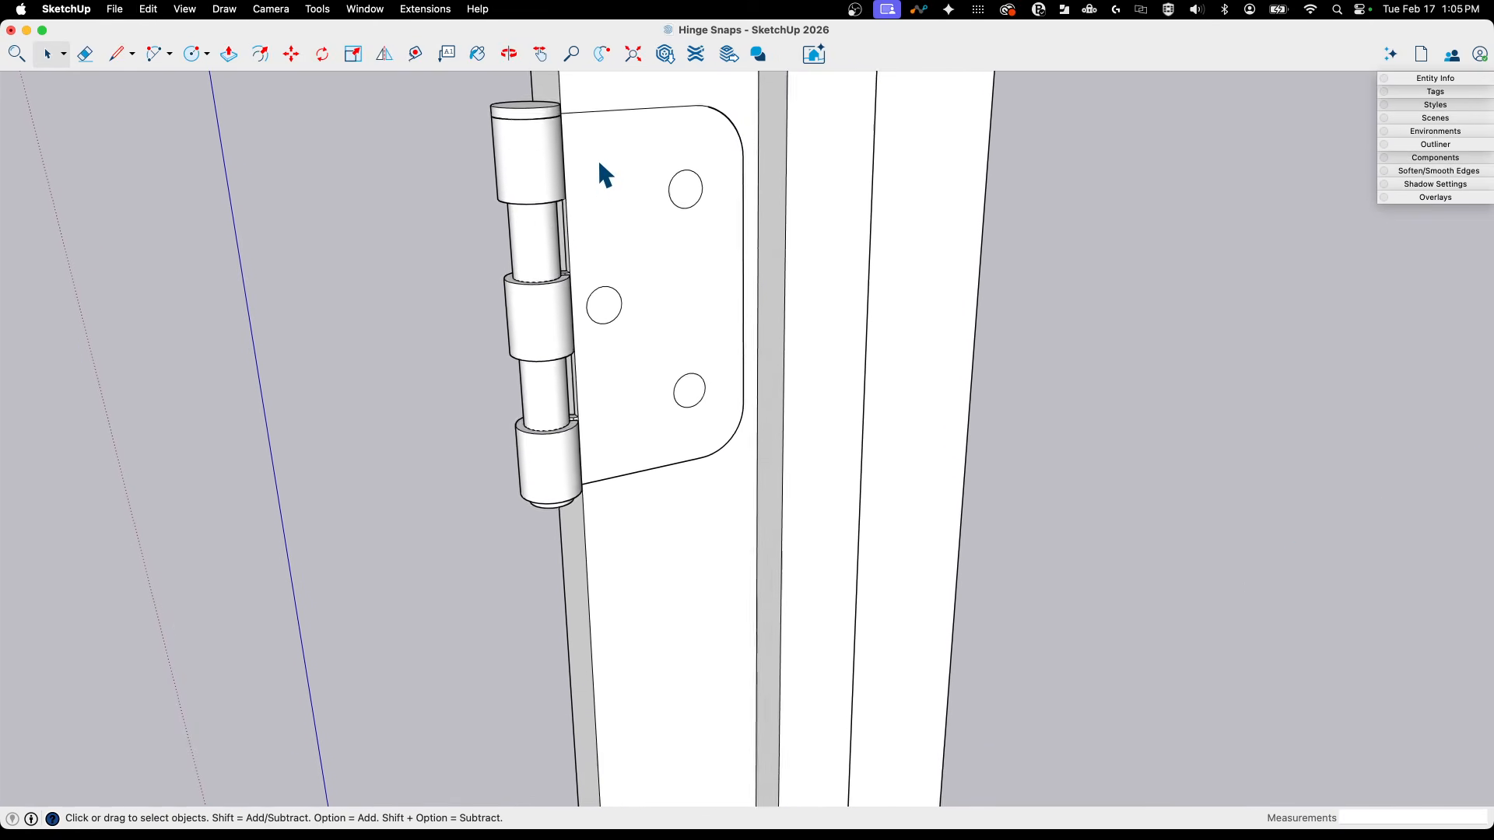
key(l)
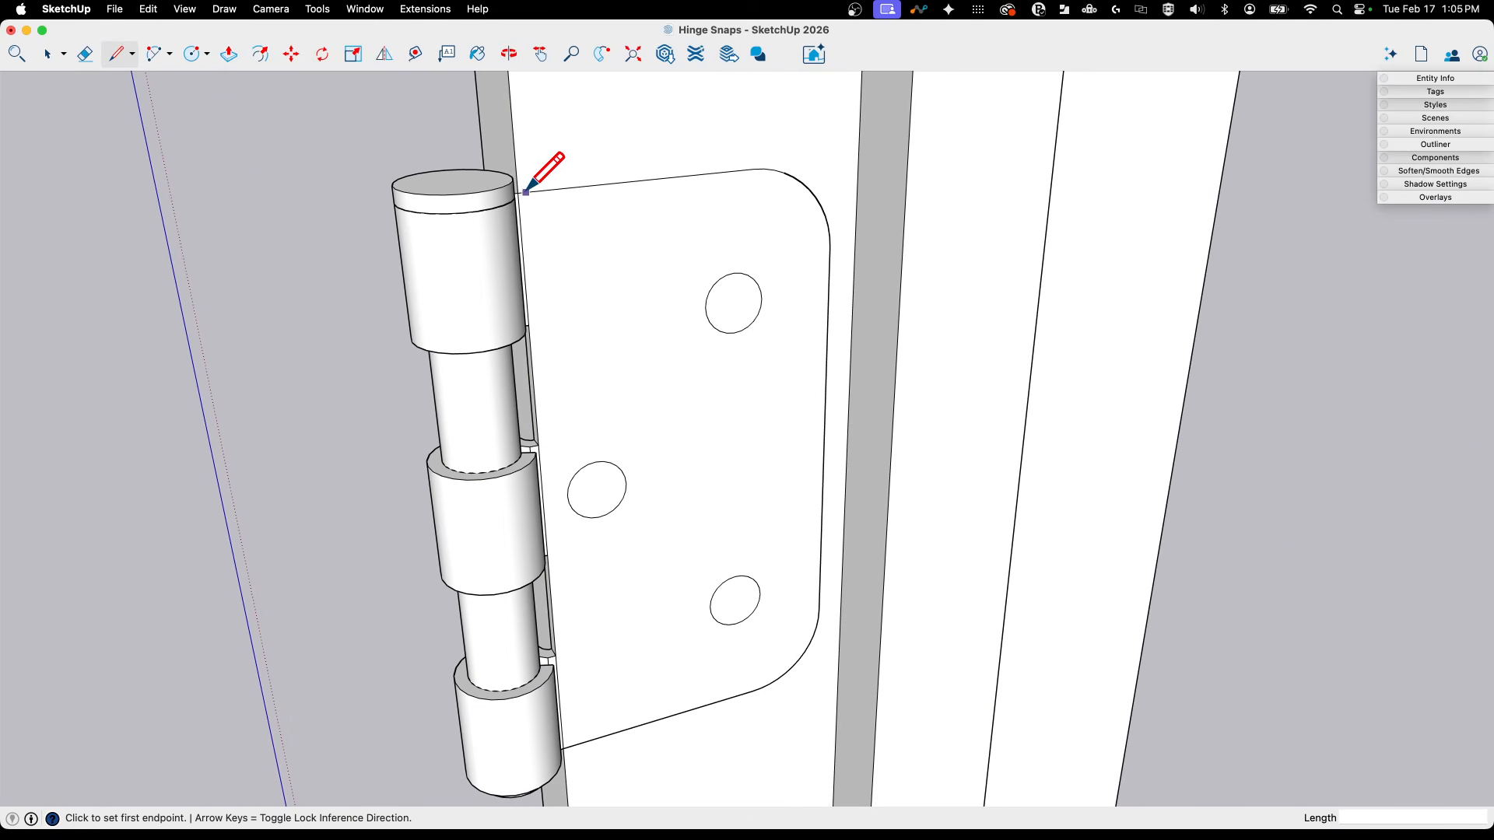
key(r)
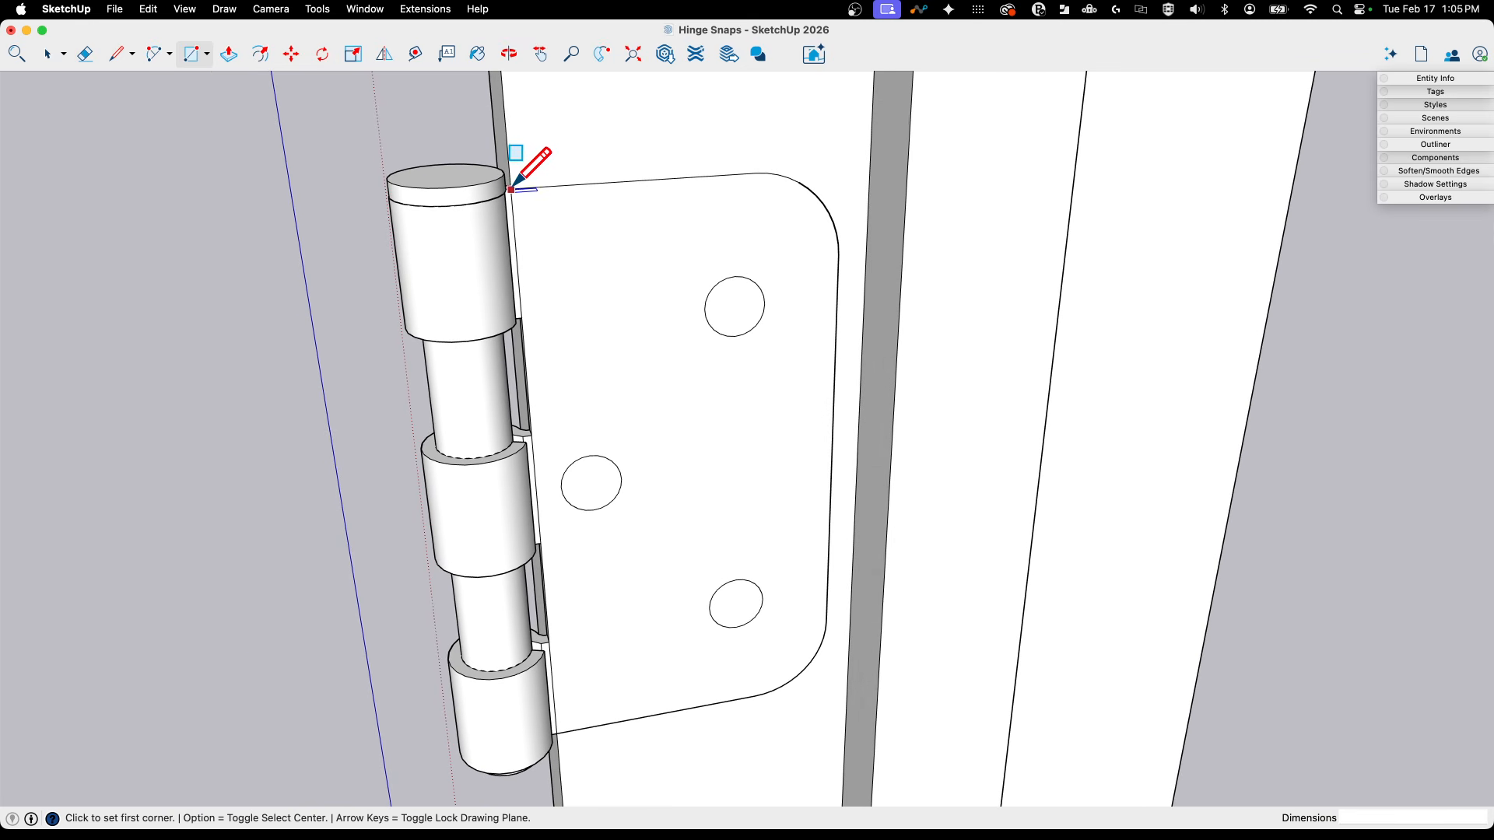
scroll(514, 191, up, 5)
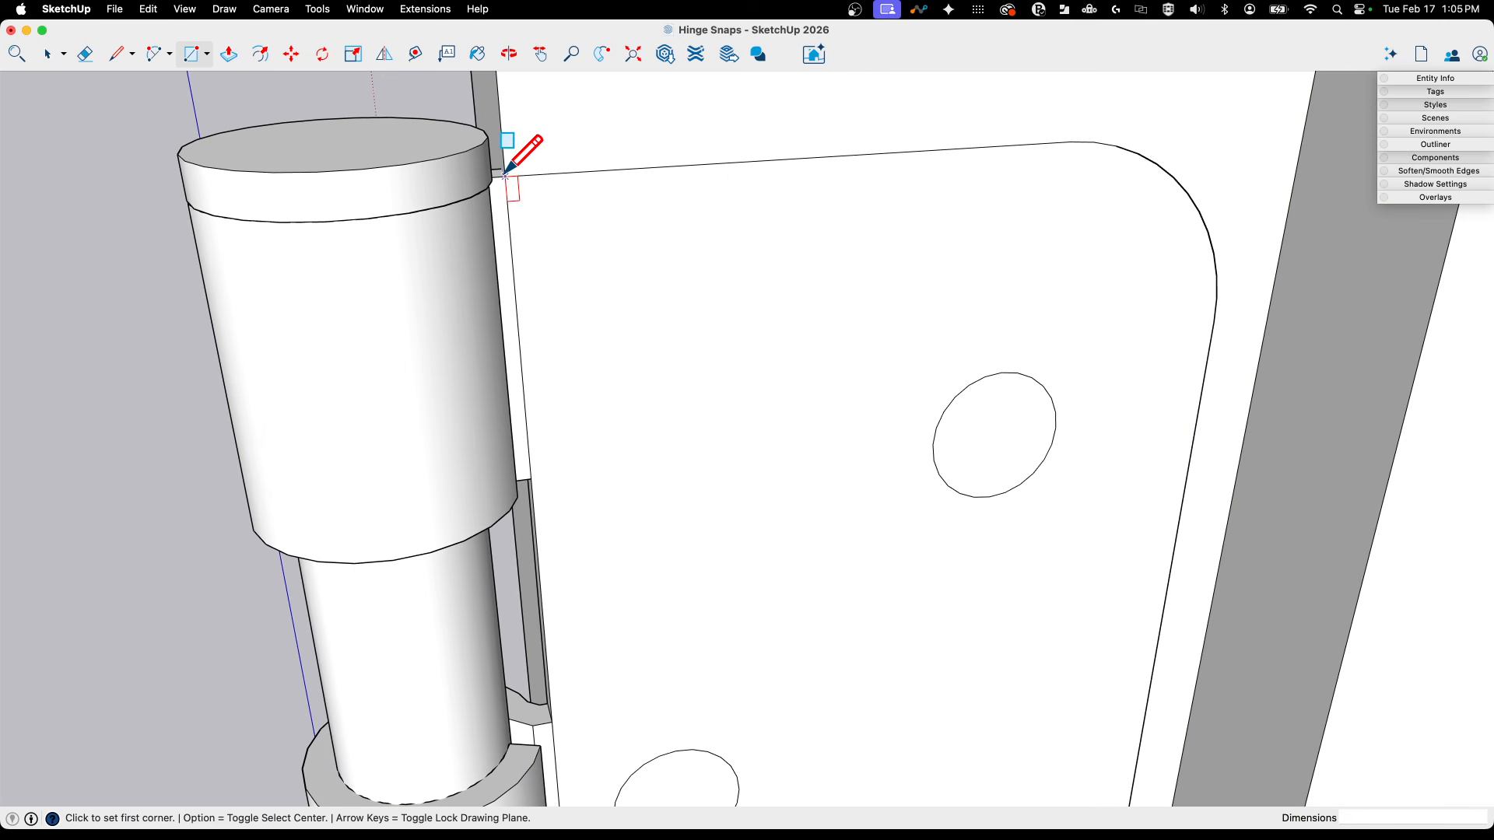
click(506, 175)
middle_drag(505, 175, 715, 455)
middle_drag(749, 580, 747, 591)
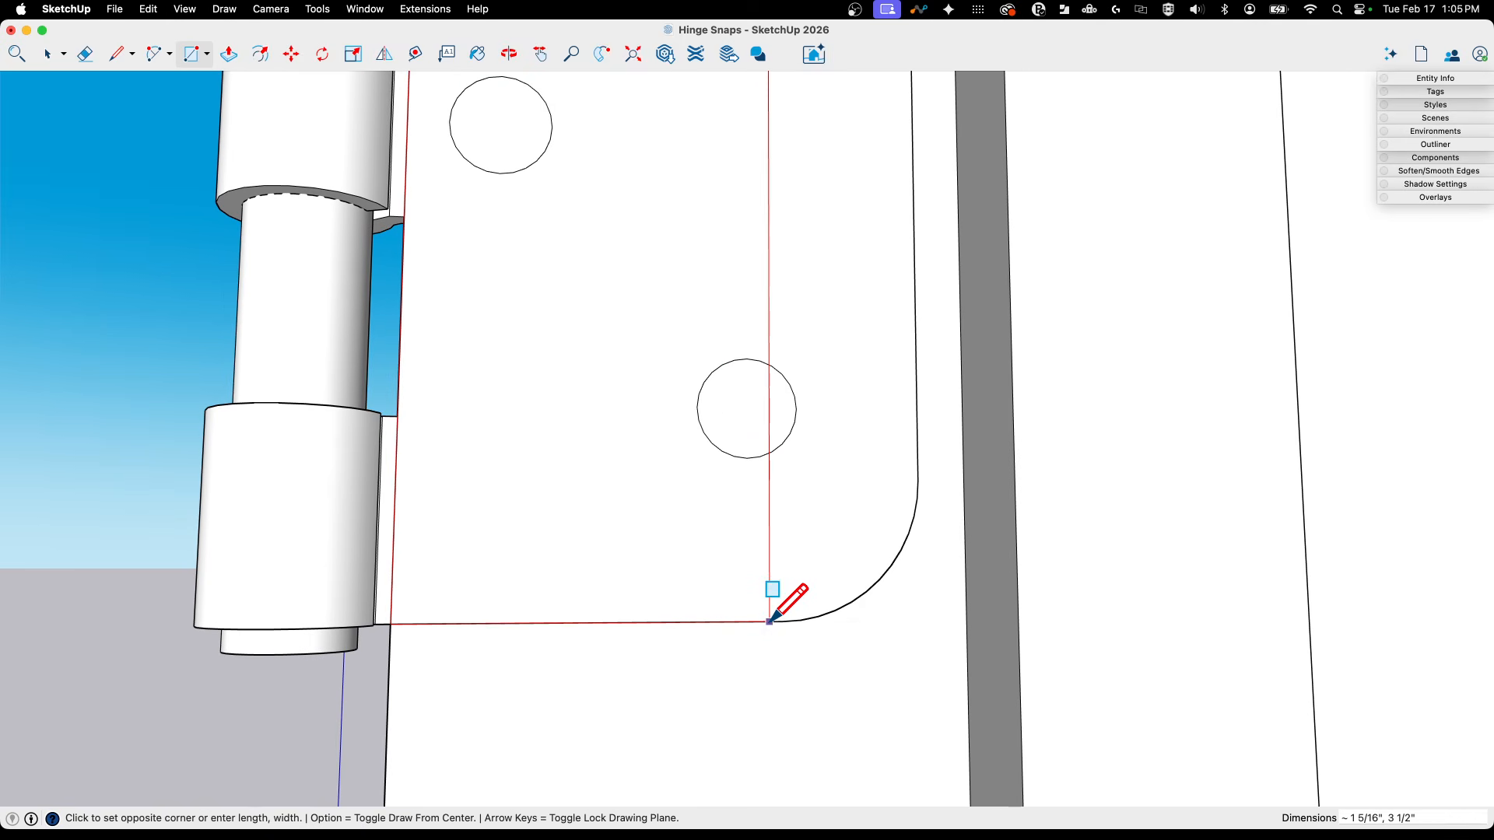
click(917, 433)
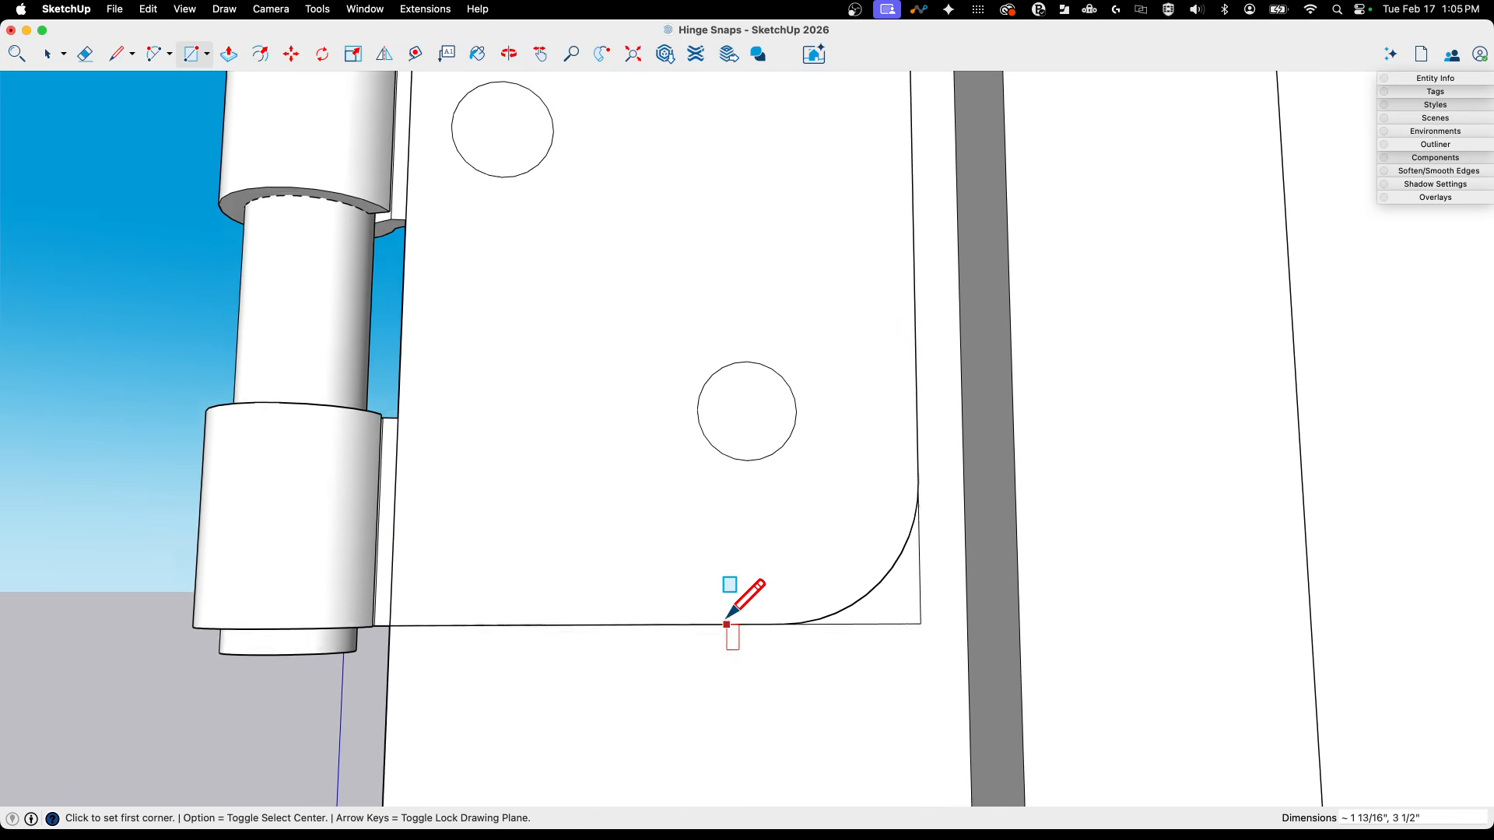
Push the outlined jamb face behind the upper hinge's leaf inward to form its recess.
middle_drag(733, 594, 690, 499)
key(p)
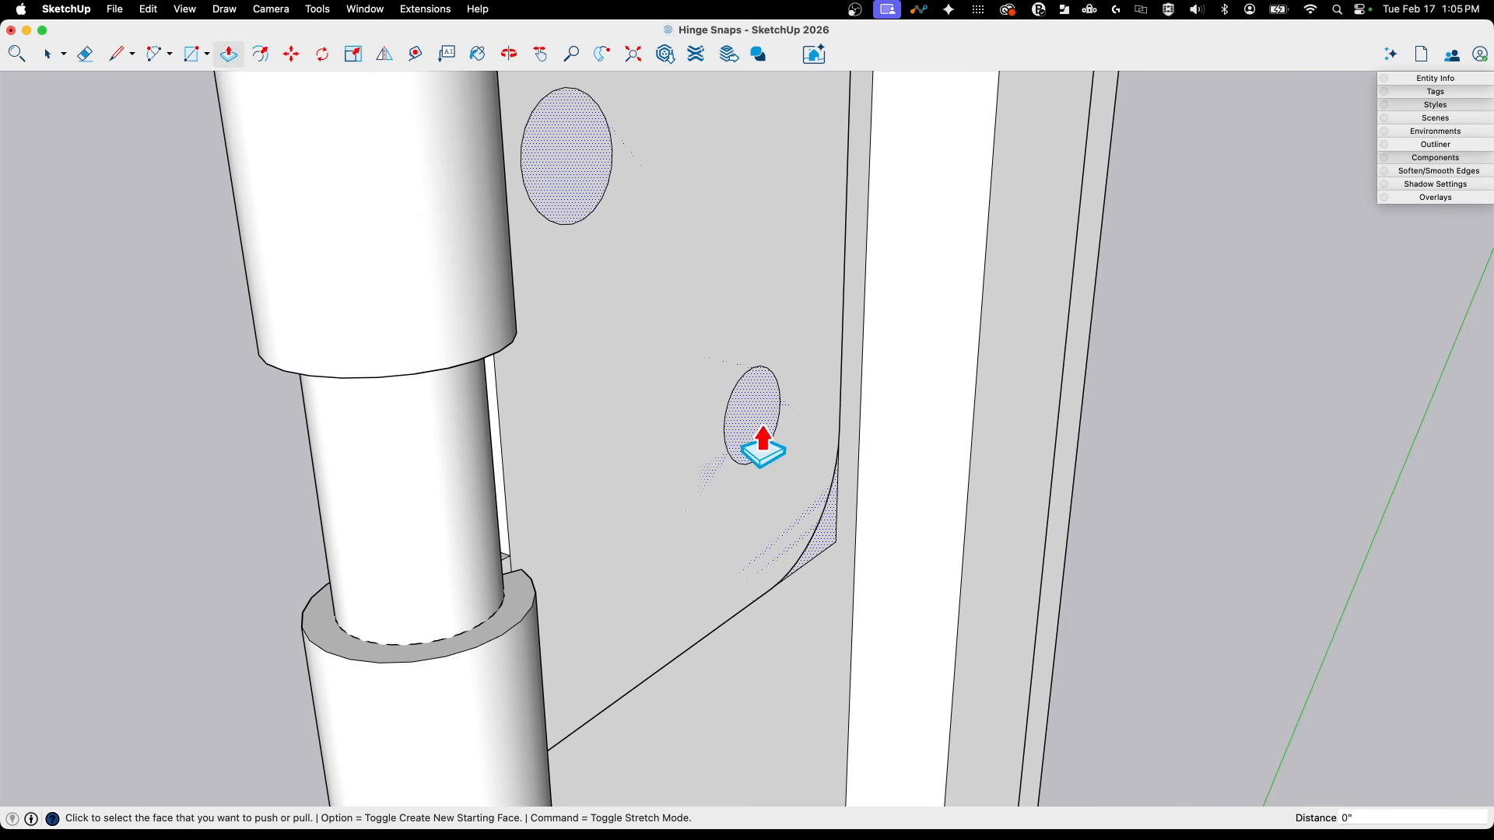
middle_drag(757, 423, 887, 439)
scroll(576, 411, down, 10)
middle_drag(604, 339, 700, 374)
scroll(700, 373, up, 8)
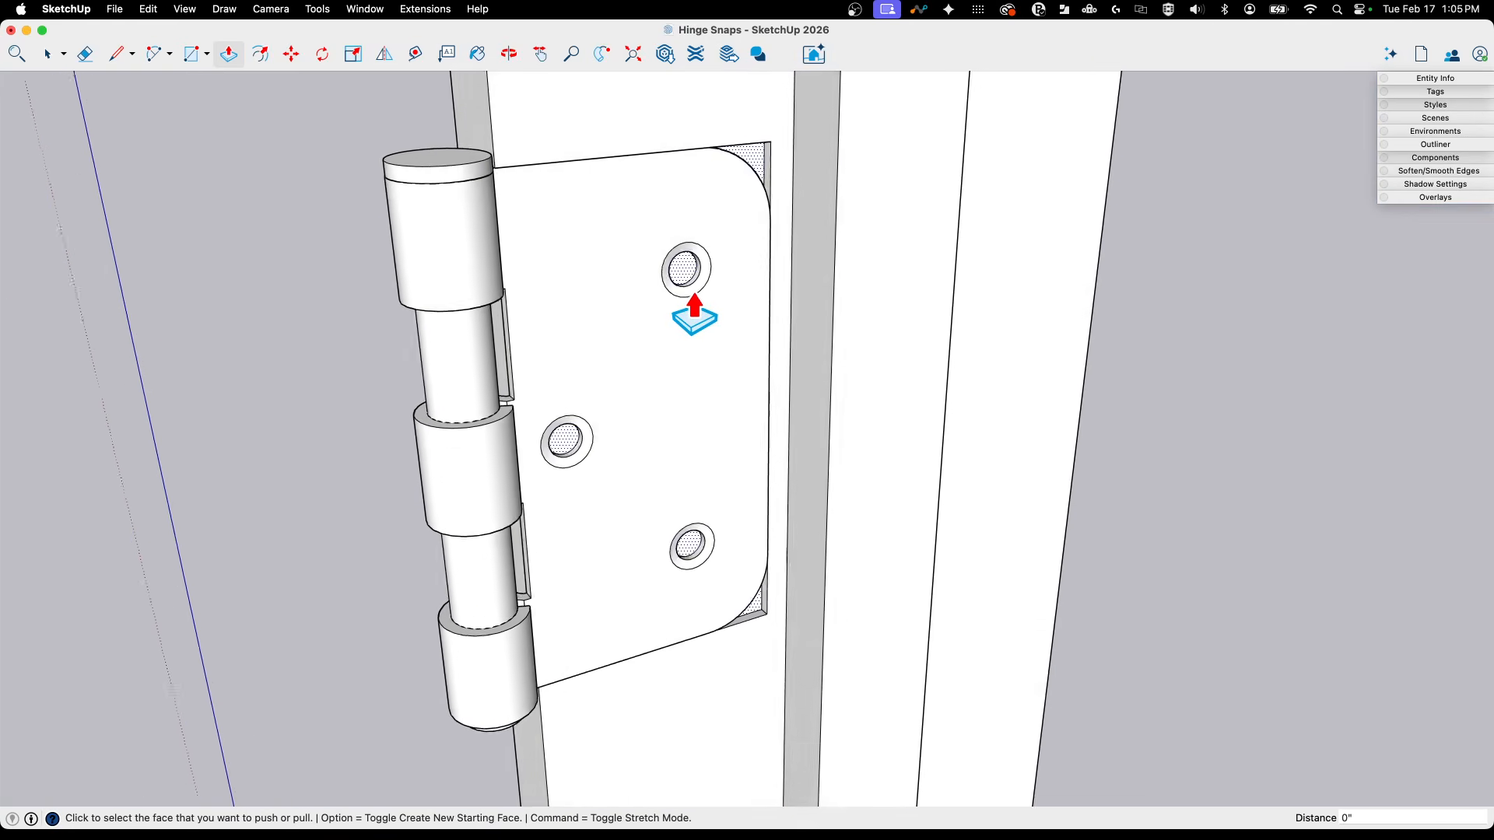
Draw a rectangle of about 3 1/2" by 1 13/16" around the lower hinge's leaf on the jamb.
middle_drag(694, 314, 656, 450)
scroll(656, 450, down, 3)
scroll(653, 444, up, 6)
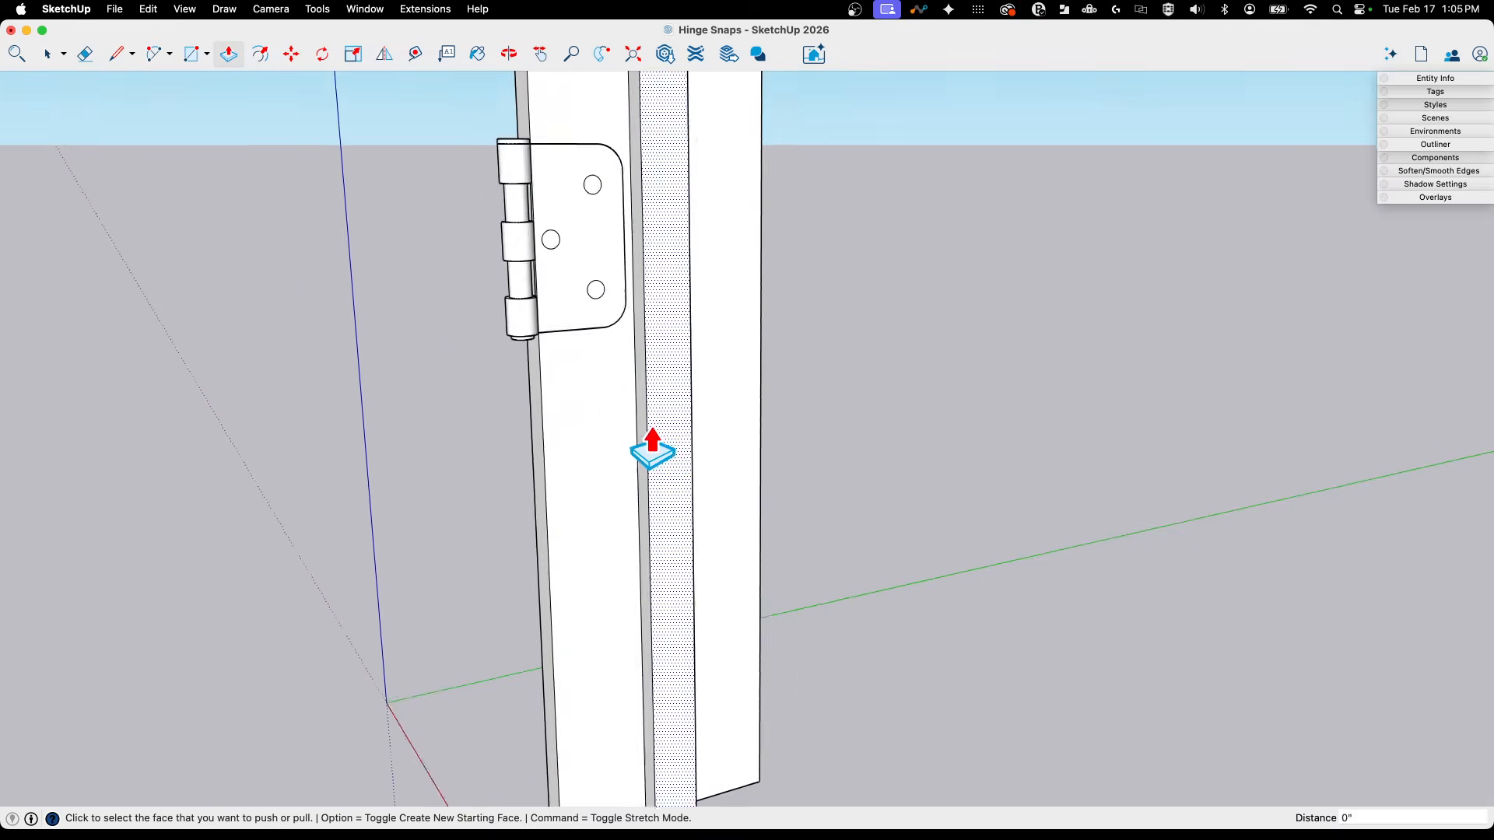
key(r)
scroll(511, 86, up, 6)
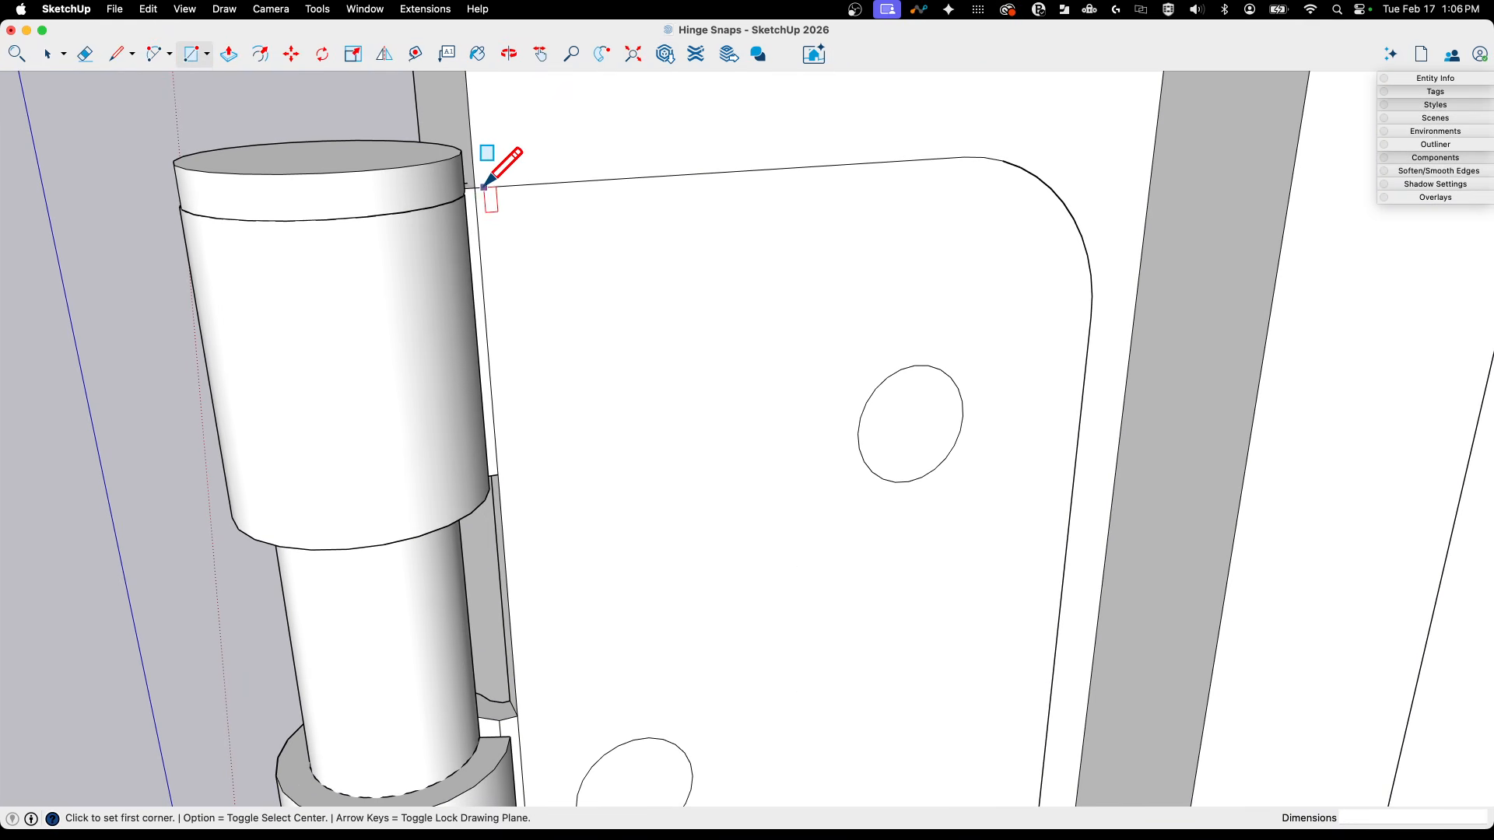
scroll(474, 189, up, 5)
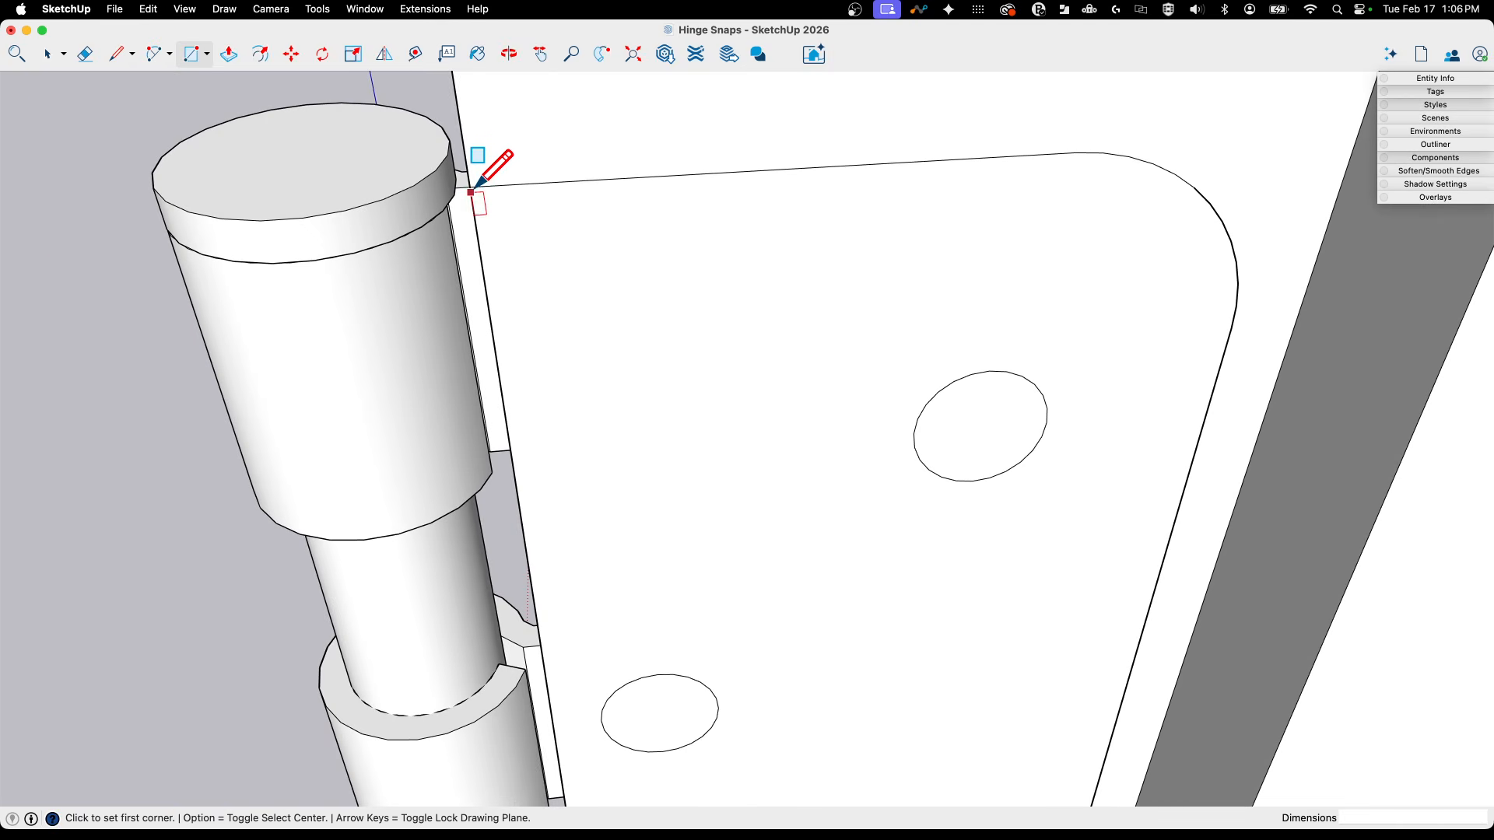
click(470, 187)
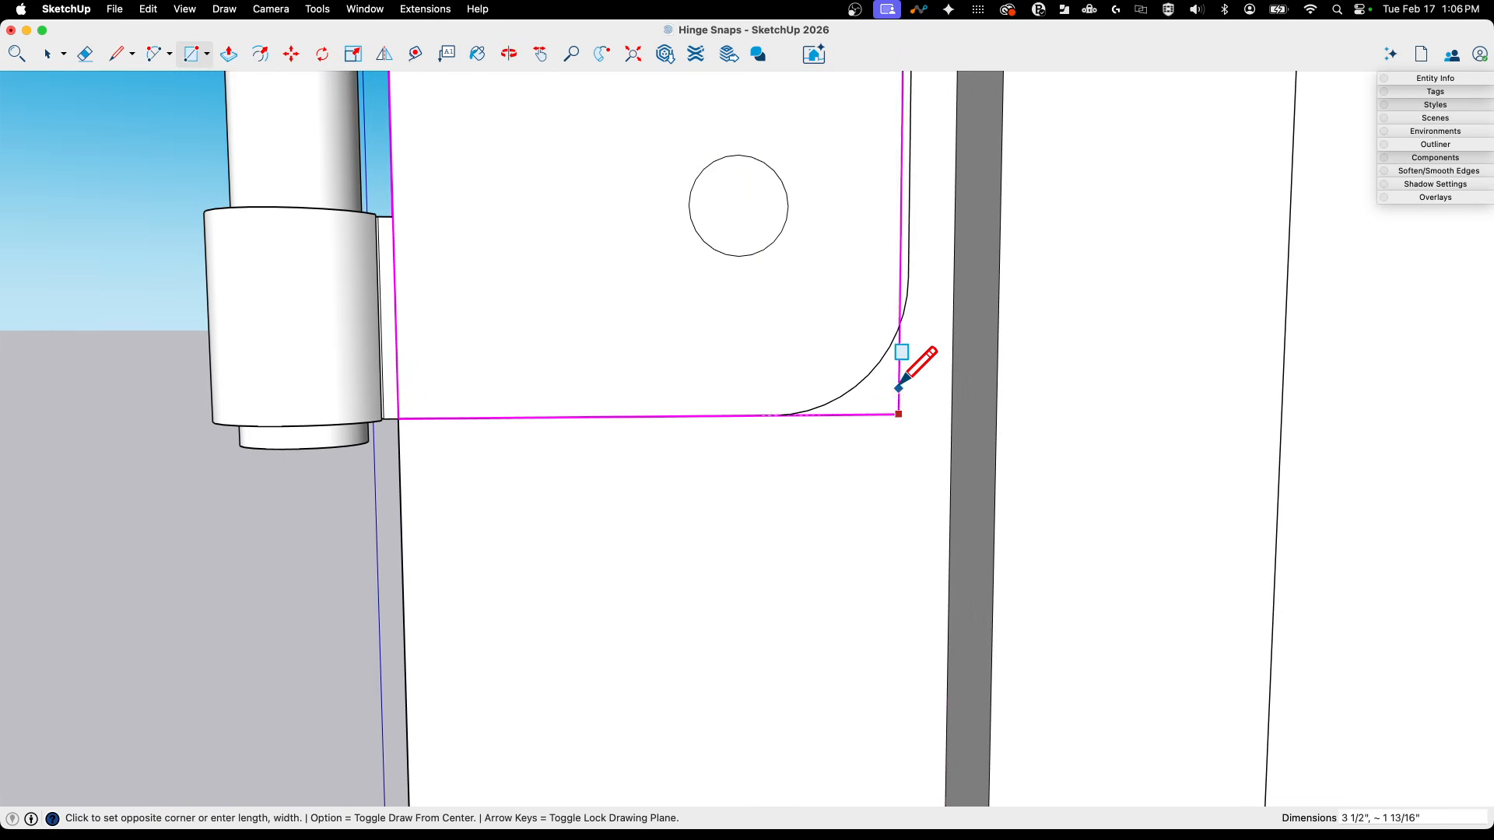
click(908, 245)
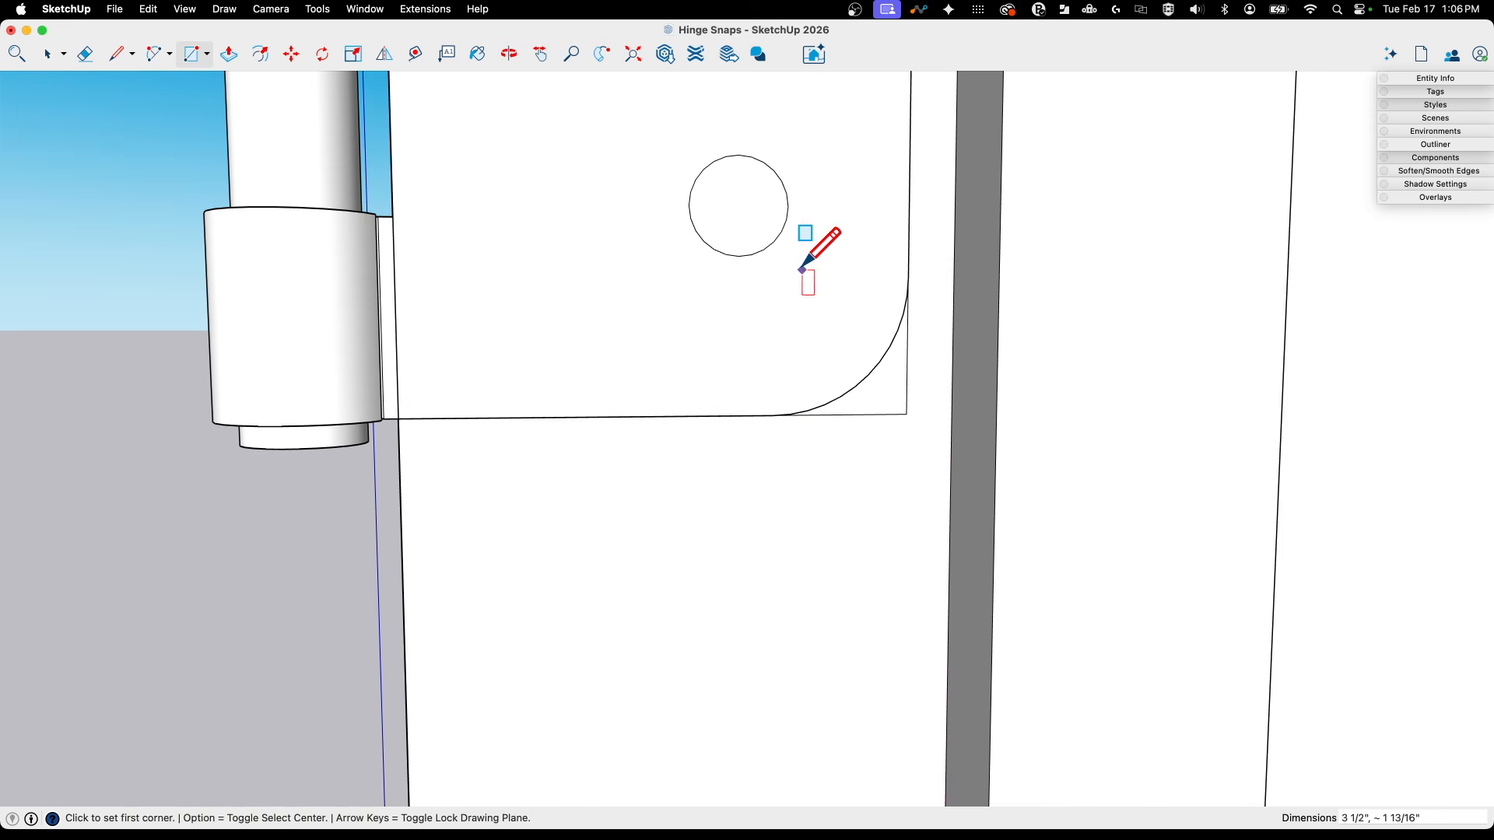
Push the outlined jamb face behind the lower hinge's leaf inward by the same depth as the upper recess.
key(p)
double_click(886, 395)
key(space)
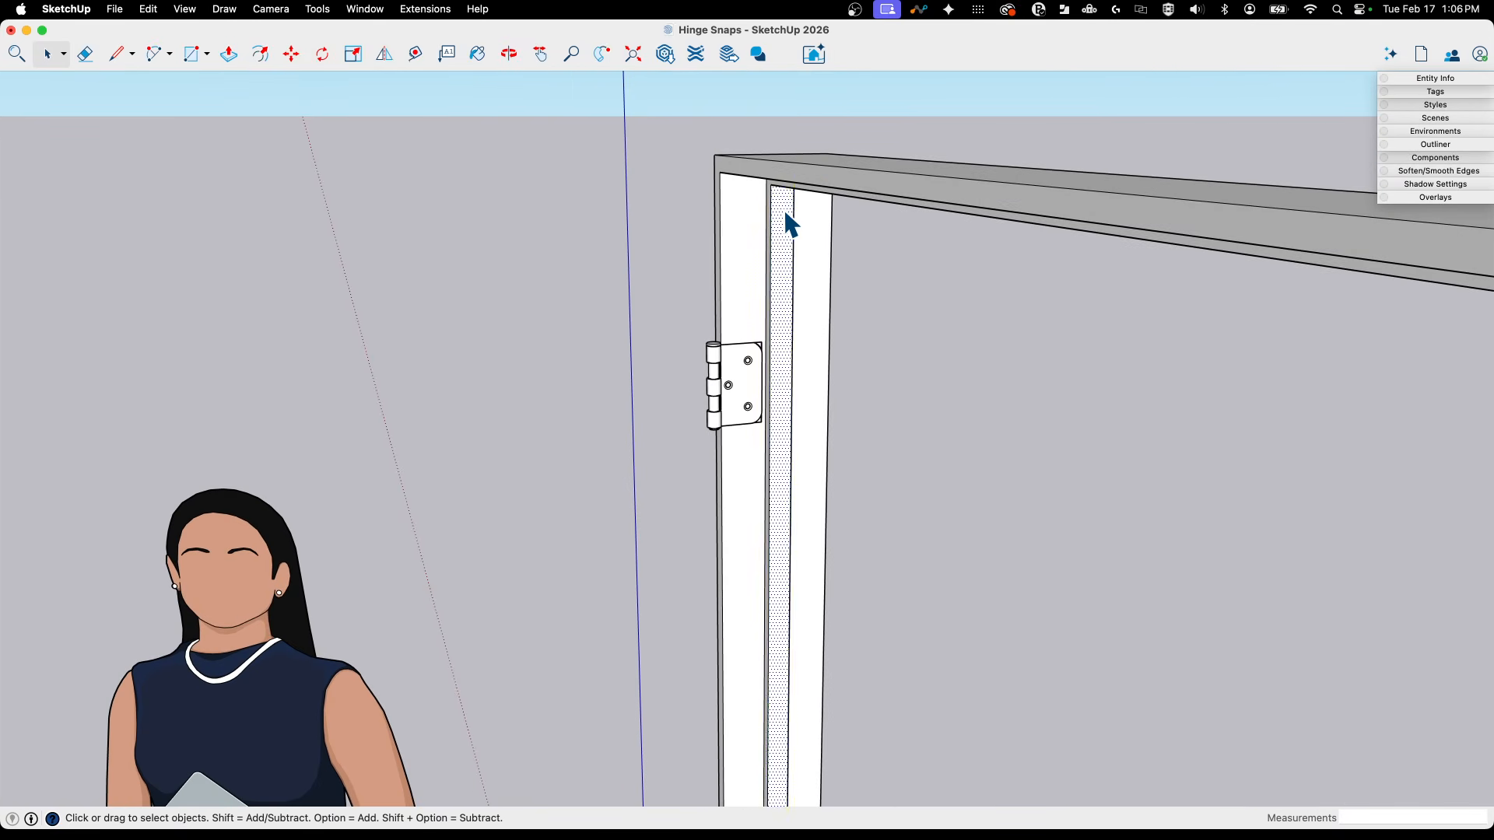
Select all connected geometry of the door frame and make it a group.
triple_click(786, 213)
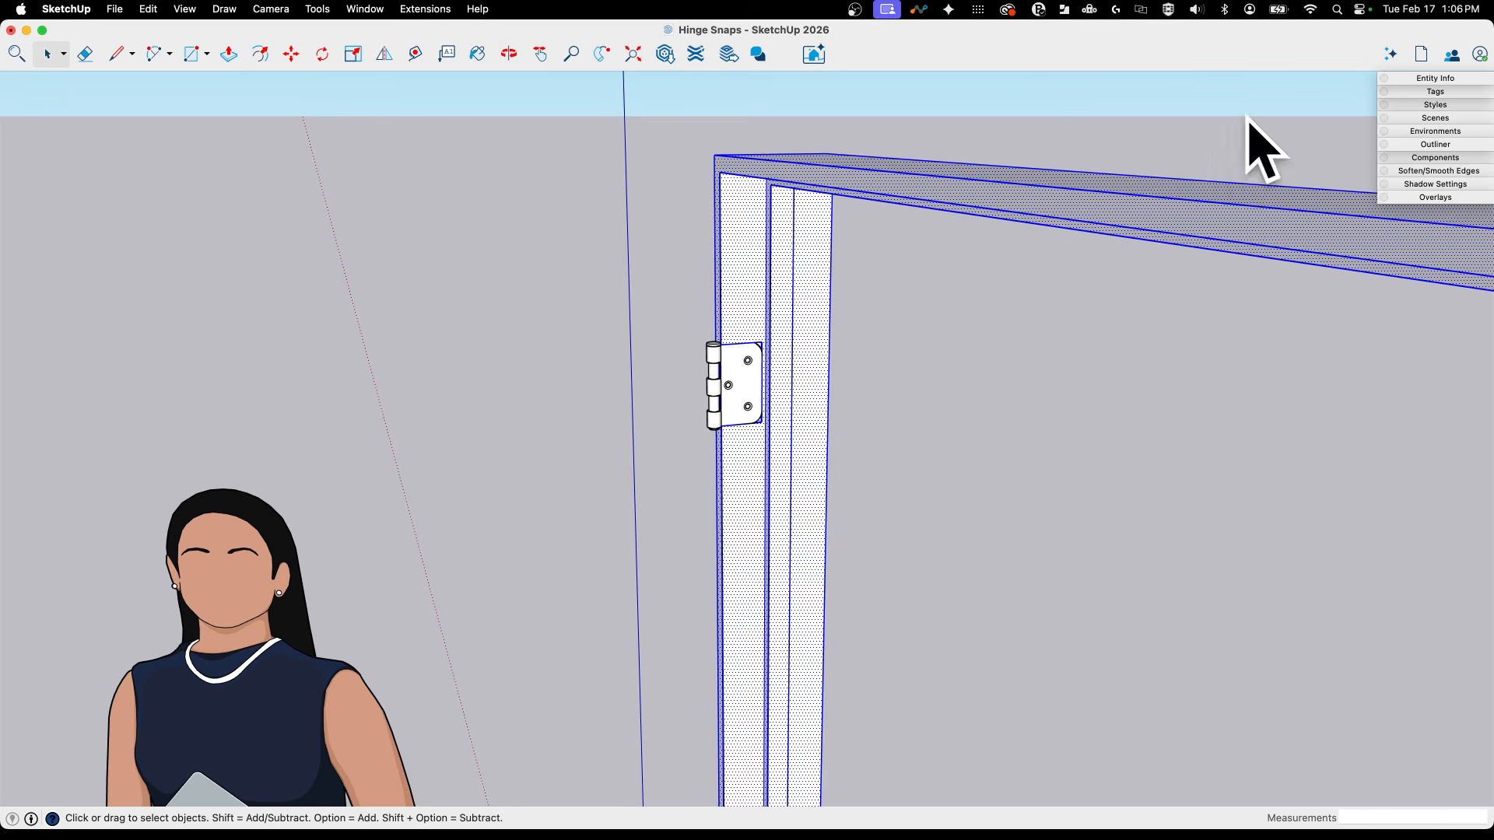
right_click(780, 251)
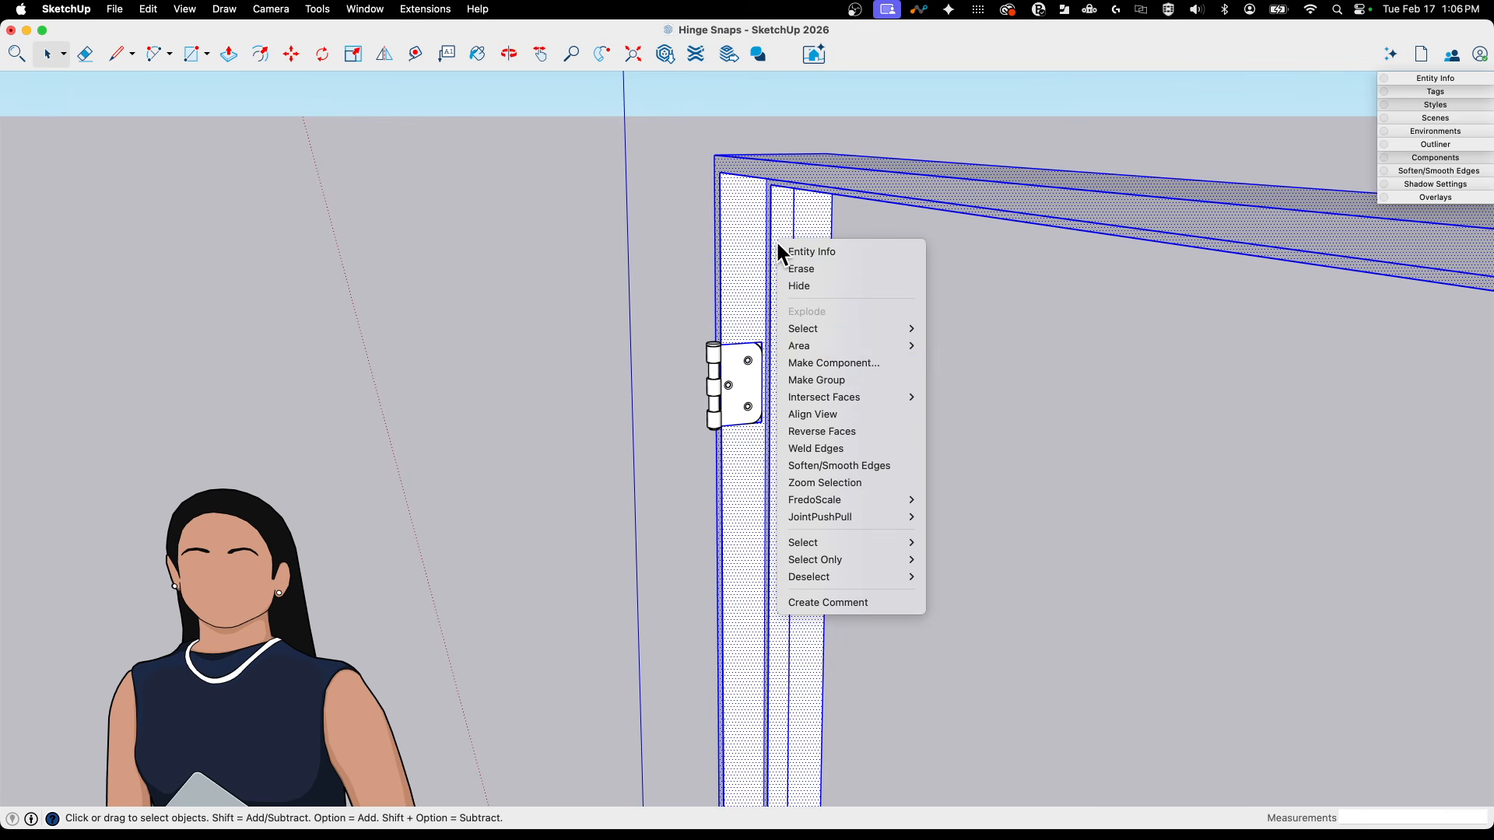
click(871, 383)
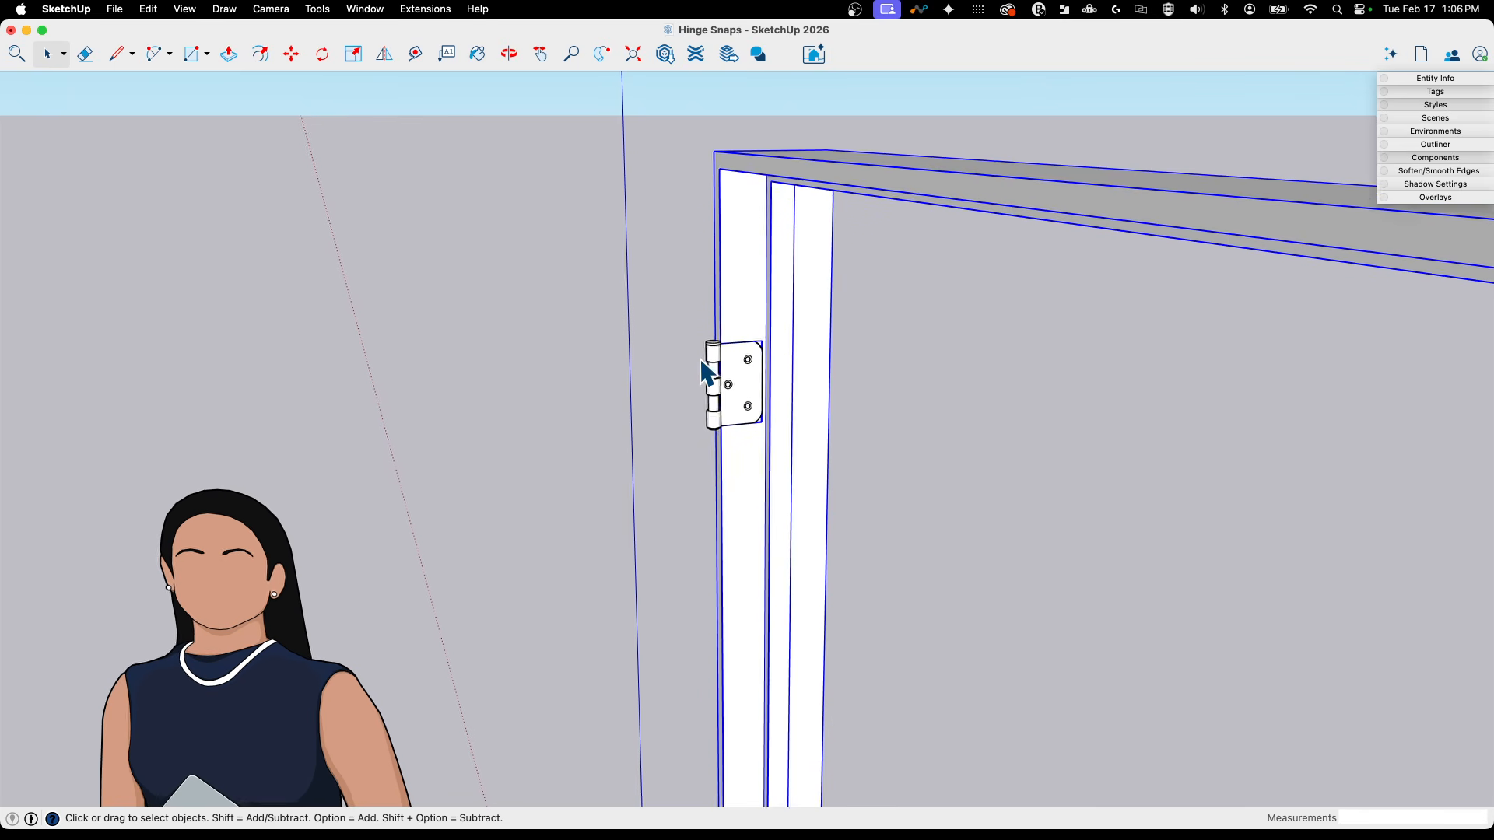
Select the frame group together with both of its hinge leaves and combine them into one group.
scroll(704, 372, down, 10)
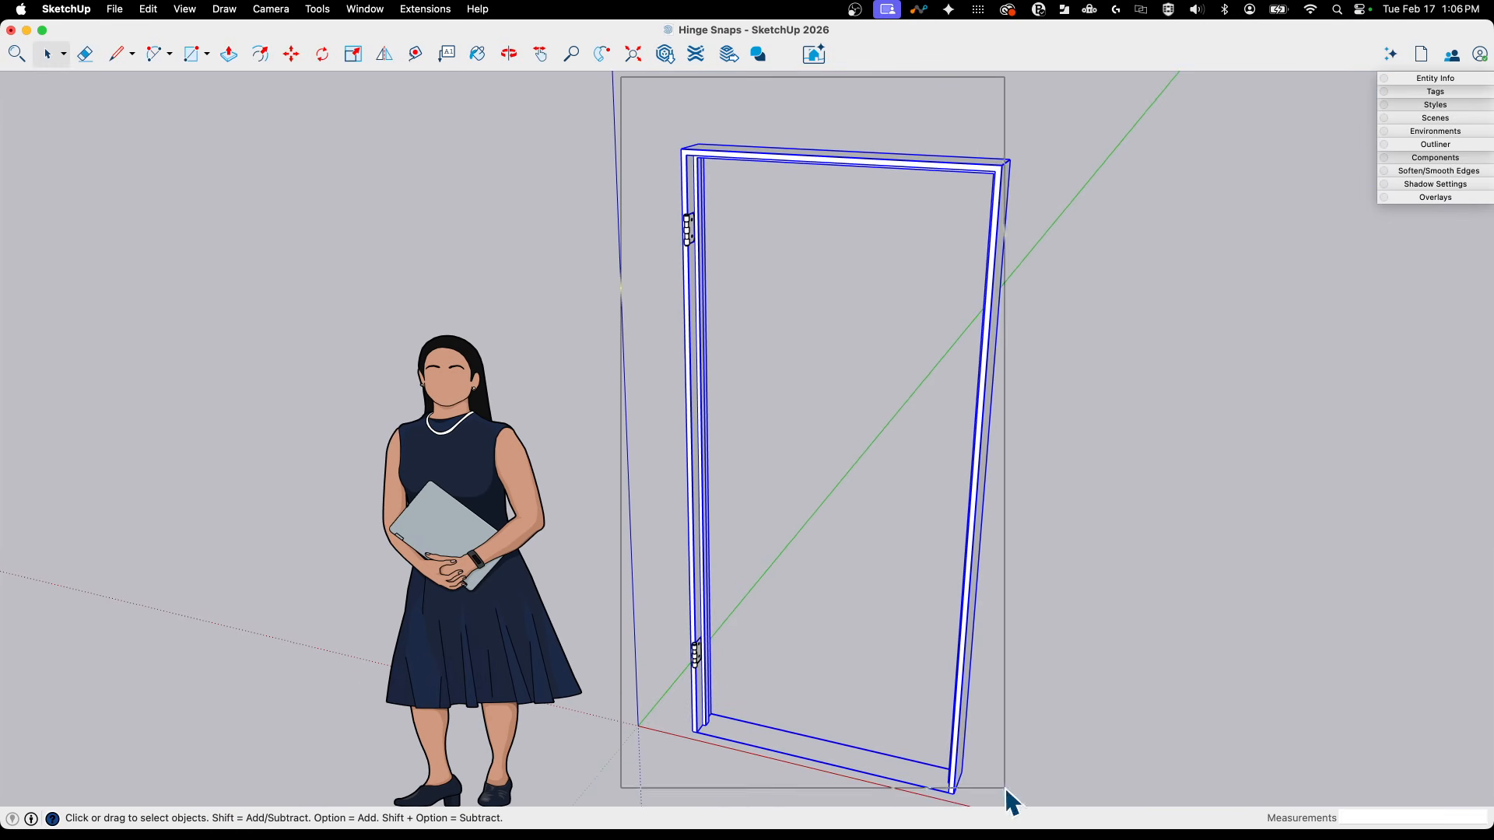
drag(1009, 802, 1062, 818)
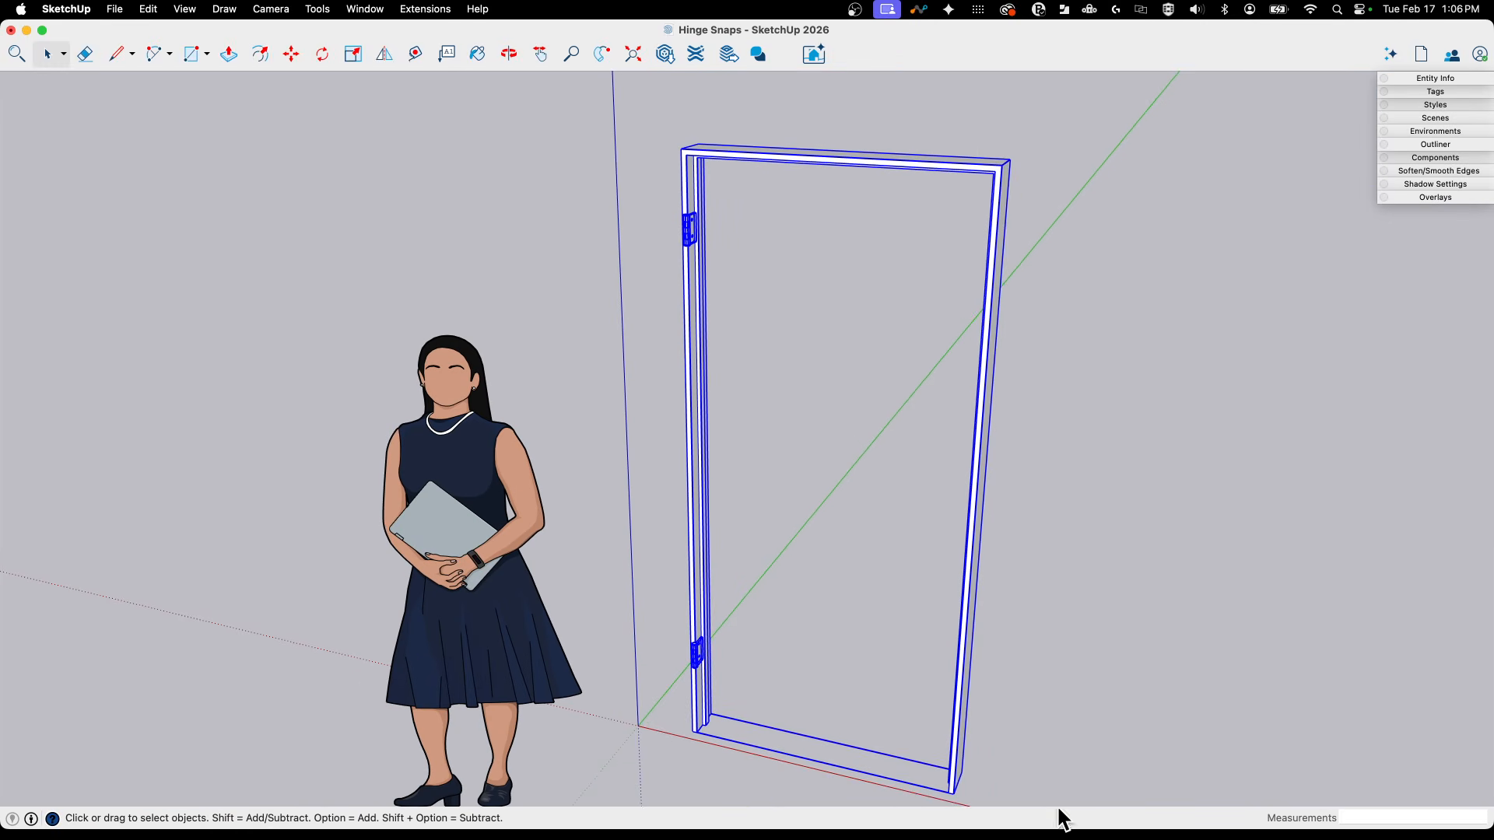
right_click(703, 490)
click(780, 596)
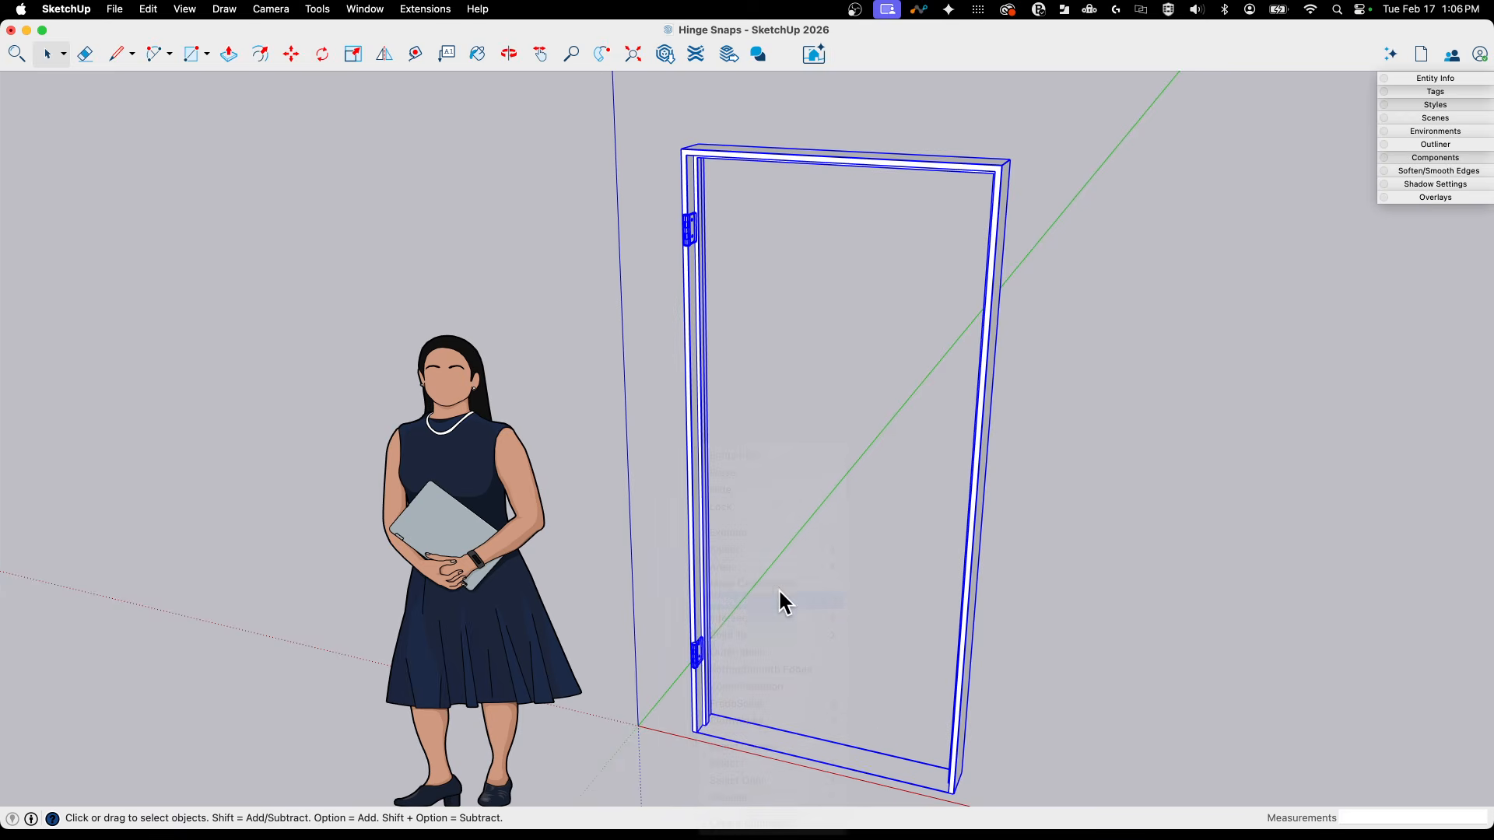
Unhide the last hidden object to bring back the door group.
click(187, 11)
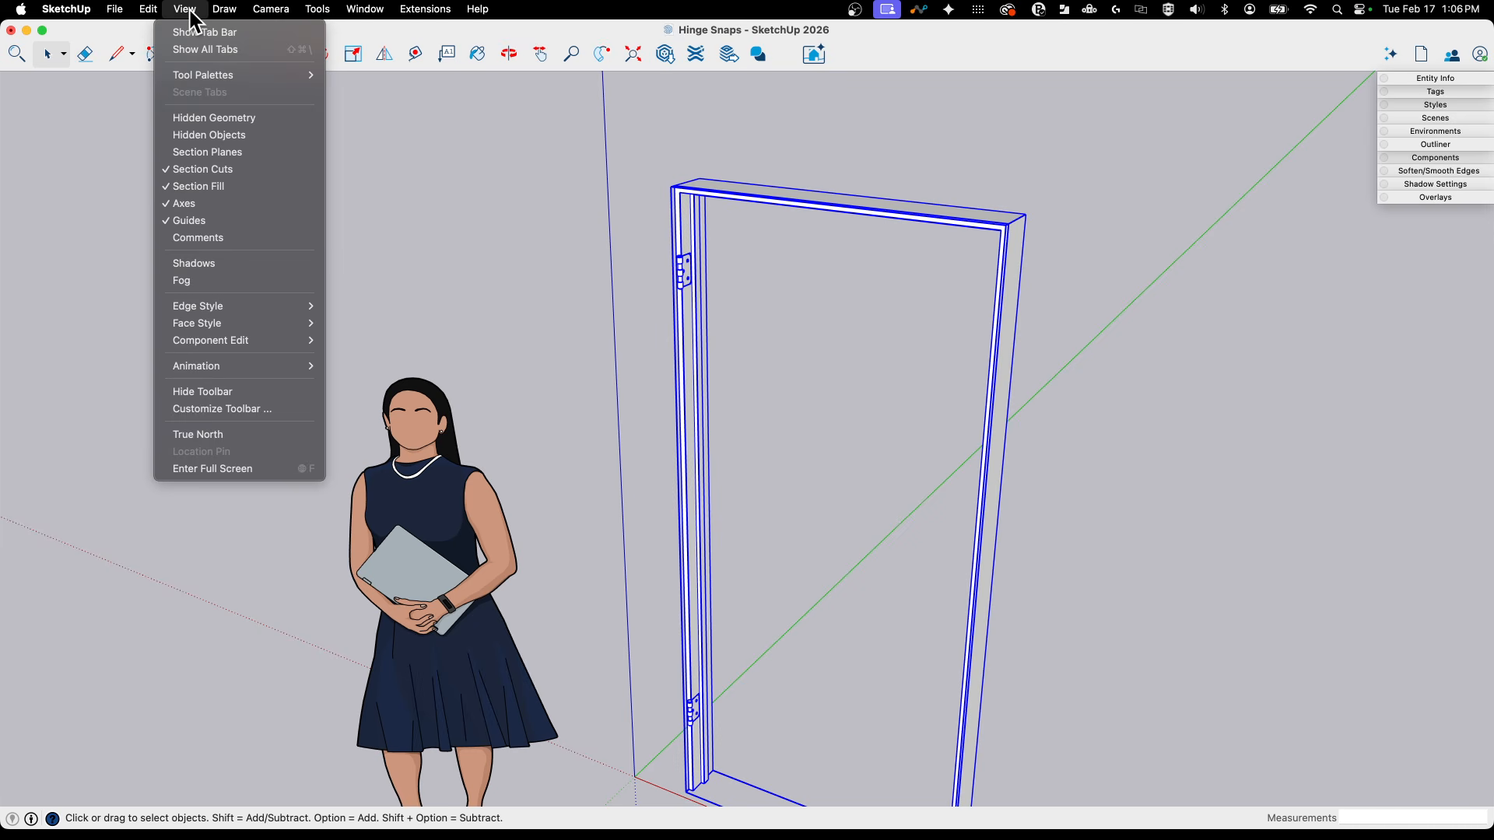
mouse_move(142, 10)
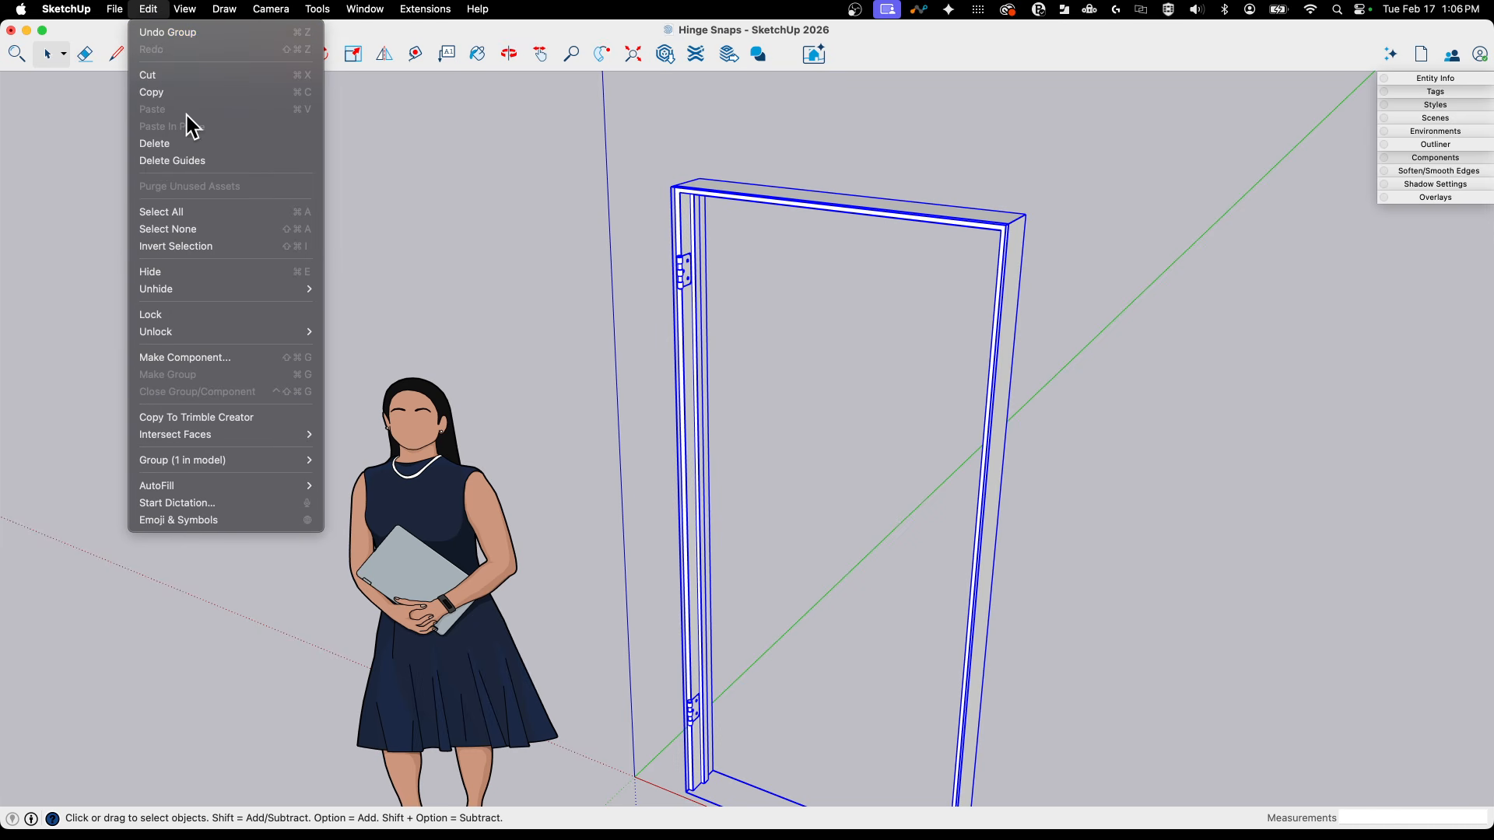
mouse_move(195, 290)
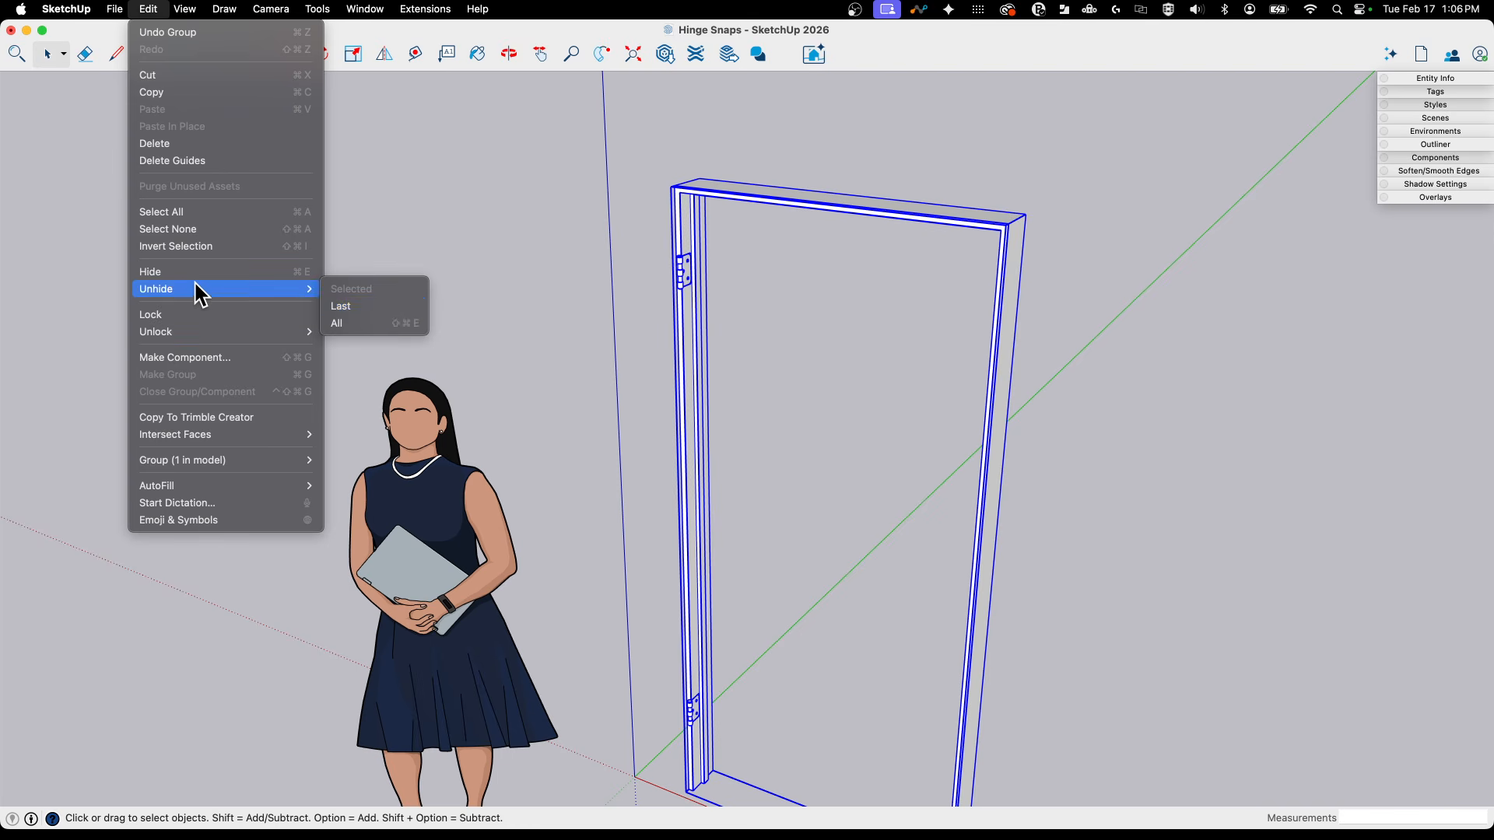
click(394, 308)
Rotate the door group open by about 88° around the centre of the upper hinge pin, starting from the red axis.
middle_drag(1193, 430, 790, 308)
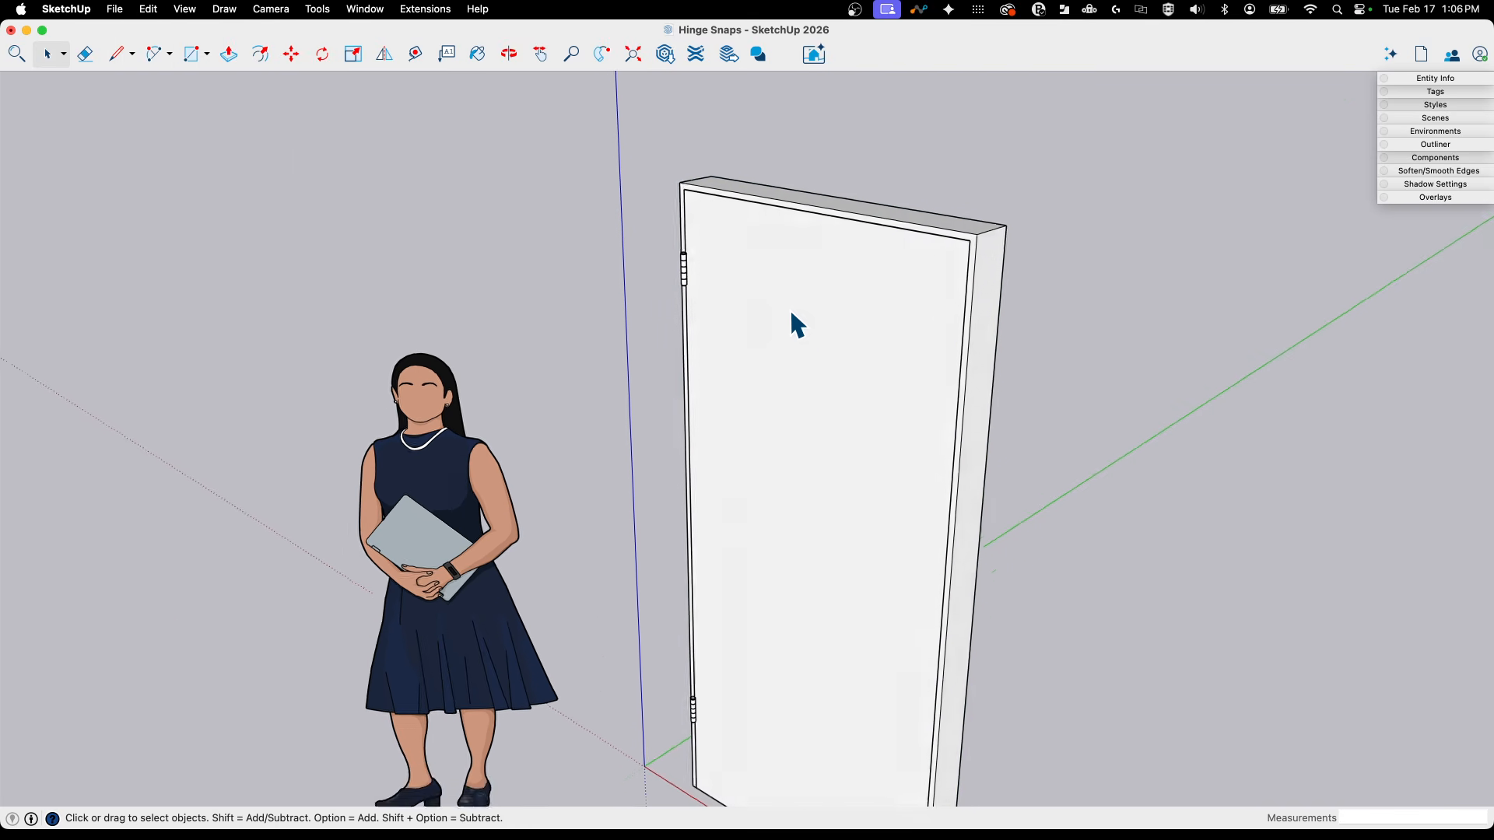
click(791, 308)
mouse_move(683, 301)
middle_down()
mouse_move(900, 198)
mouse_move(874, 114)
mouse_move(754, 90)
mouse_move(827, 407)
mouse_move(868, 249)
mouse_move(427, 369)
mouse_move(848, 229)
middle_up()
scroll(809, 202, up, 5)
scroll(799, 178, down, 5)
mouse_move(800, 178)
middle_down()
mouse_move(763, 442)
mouse_move(704, 377)
middle_up()
key(q)
scroll(682, 358, up, 3)
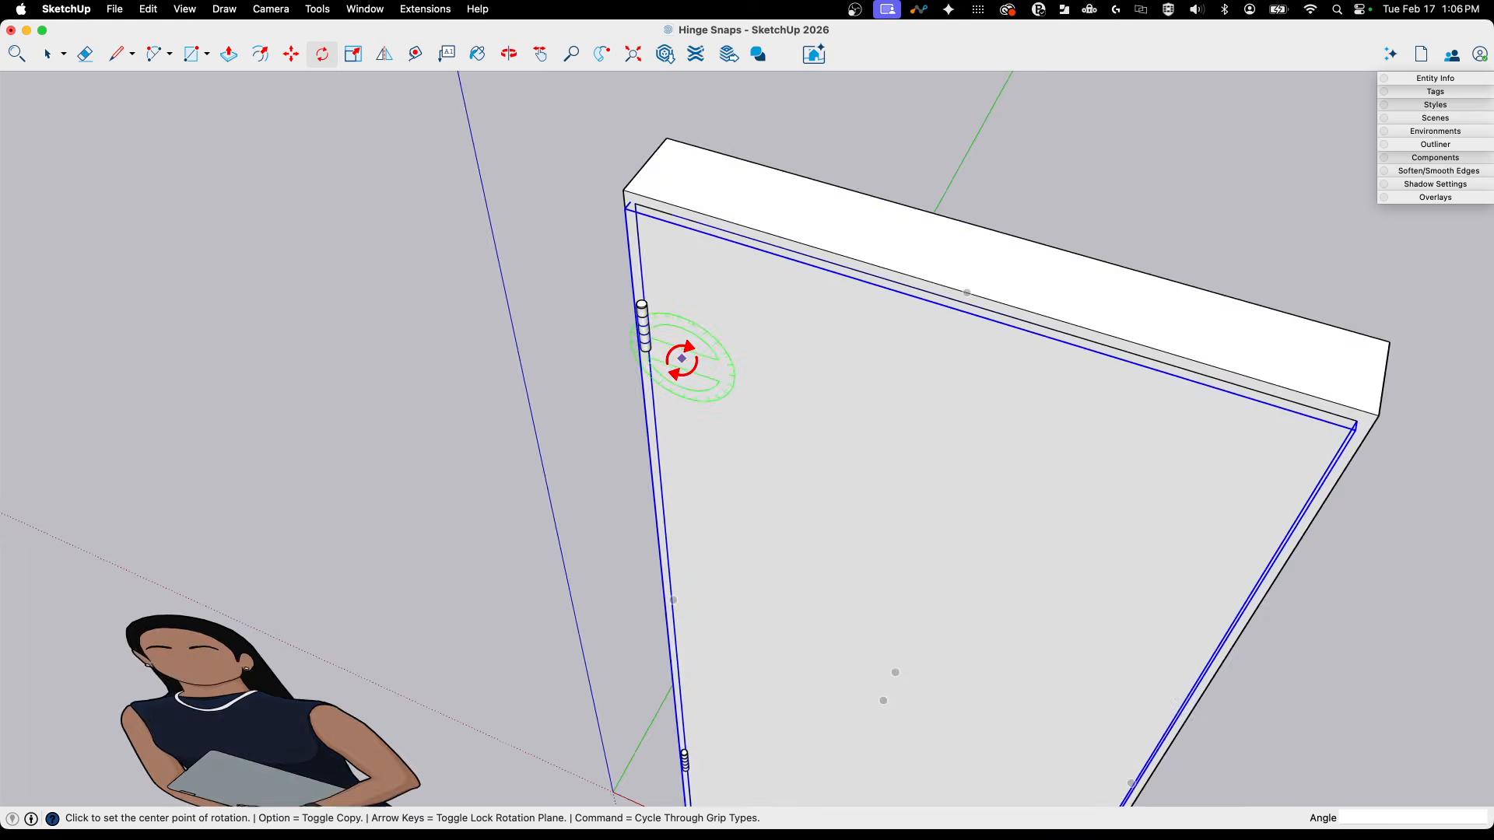
scroll(682, 358, up, 10)
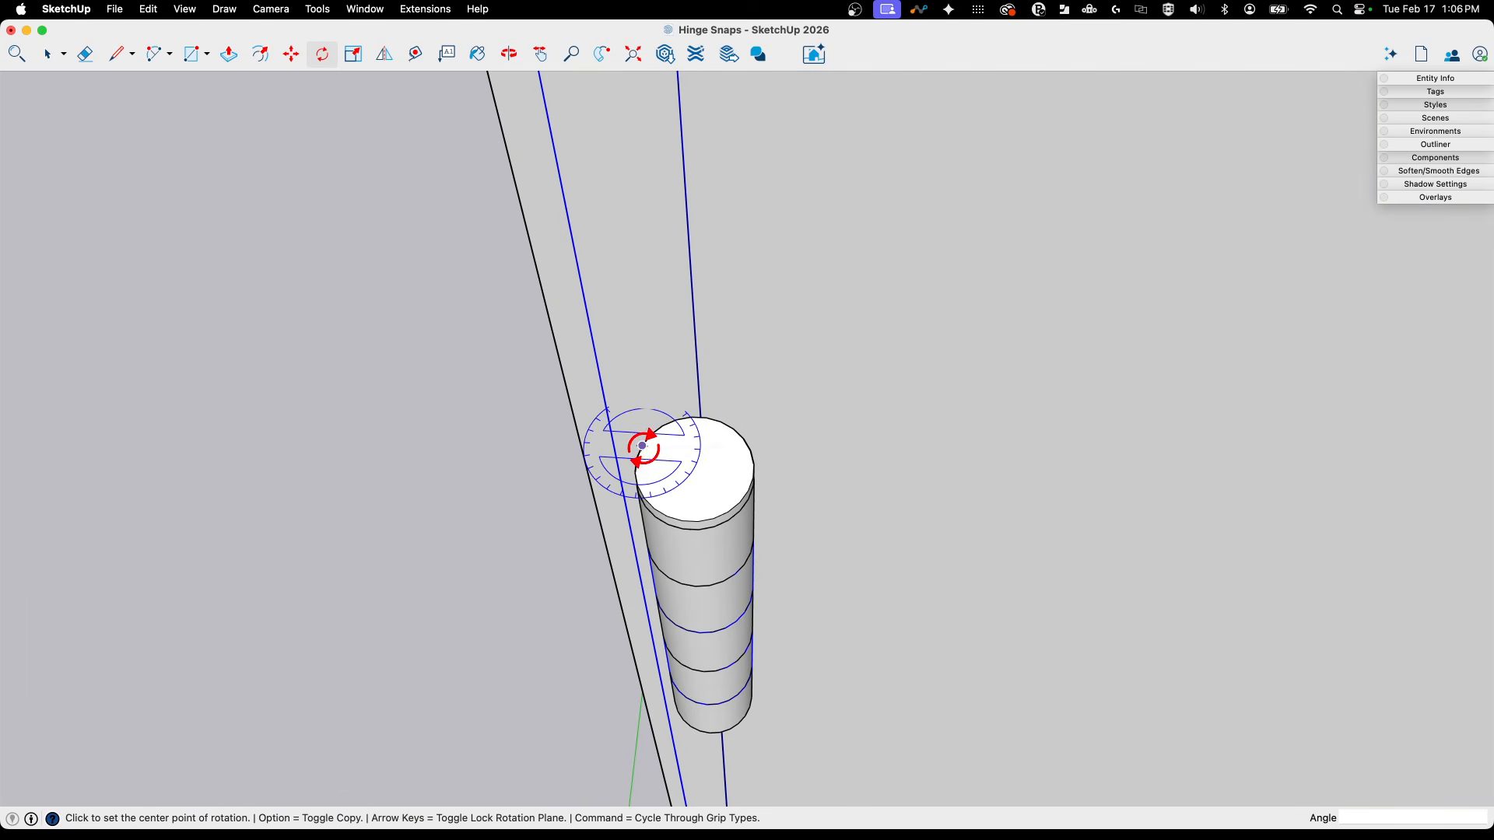
click(695, 467)
scroll(841, 487, down, 10)
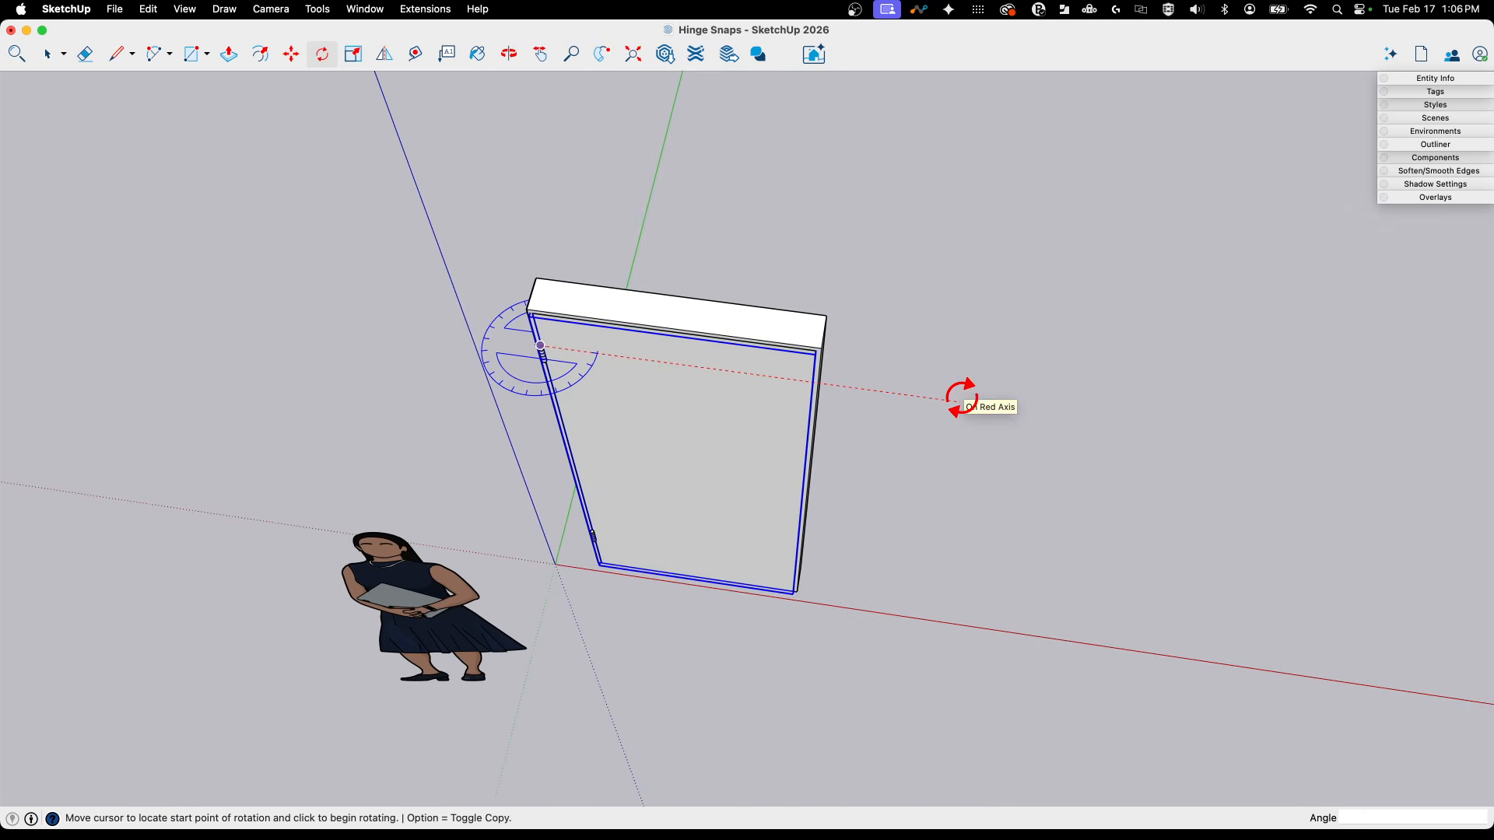
click(960, 399)
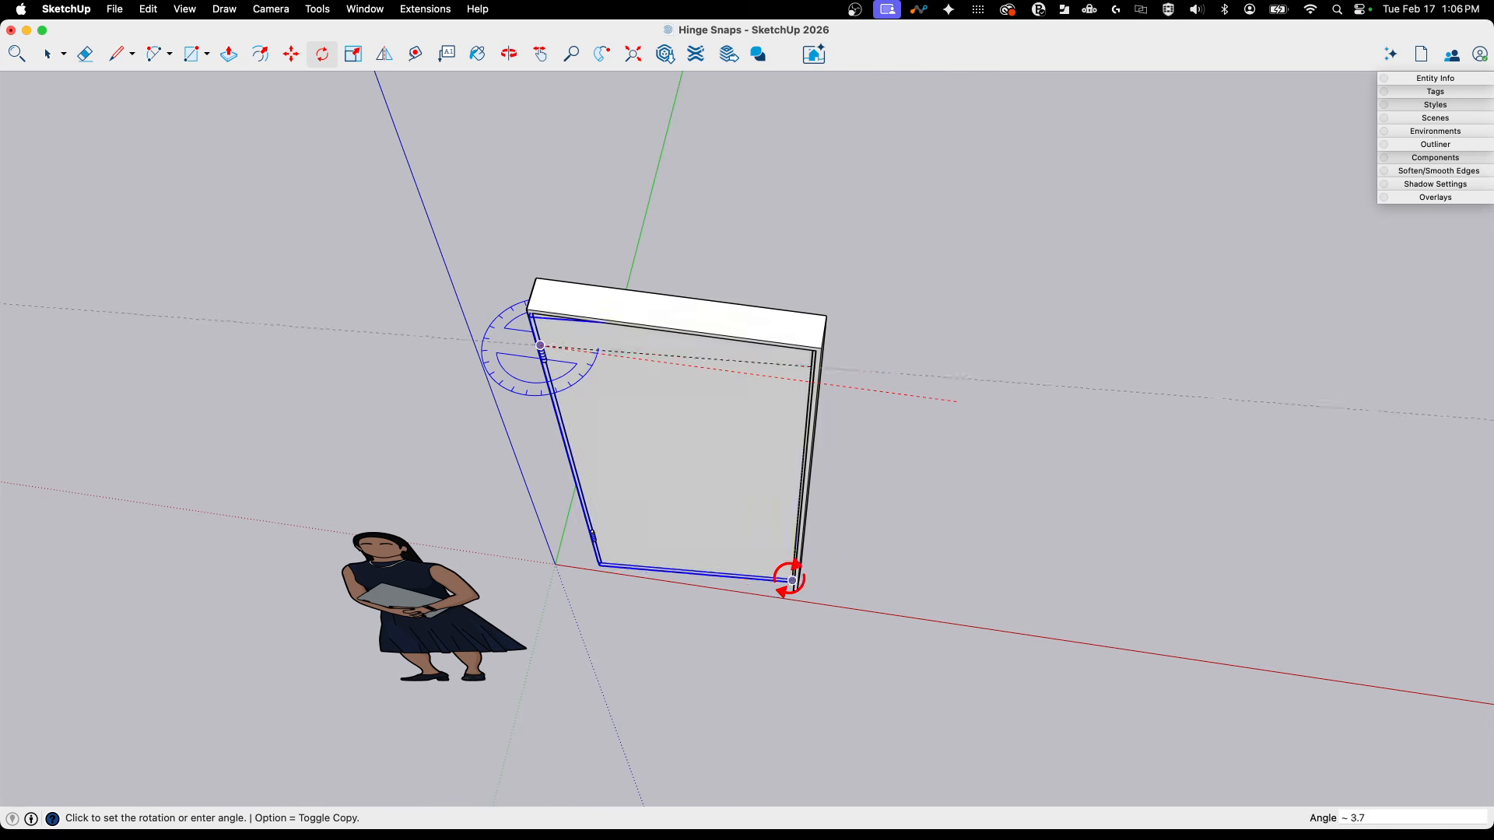
click(447, 721)
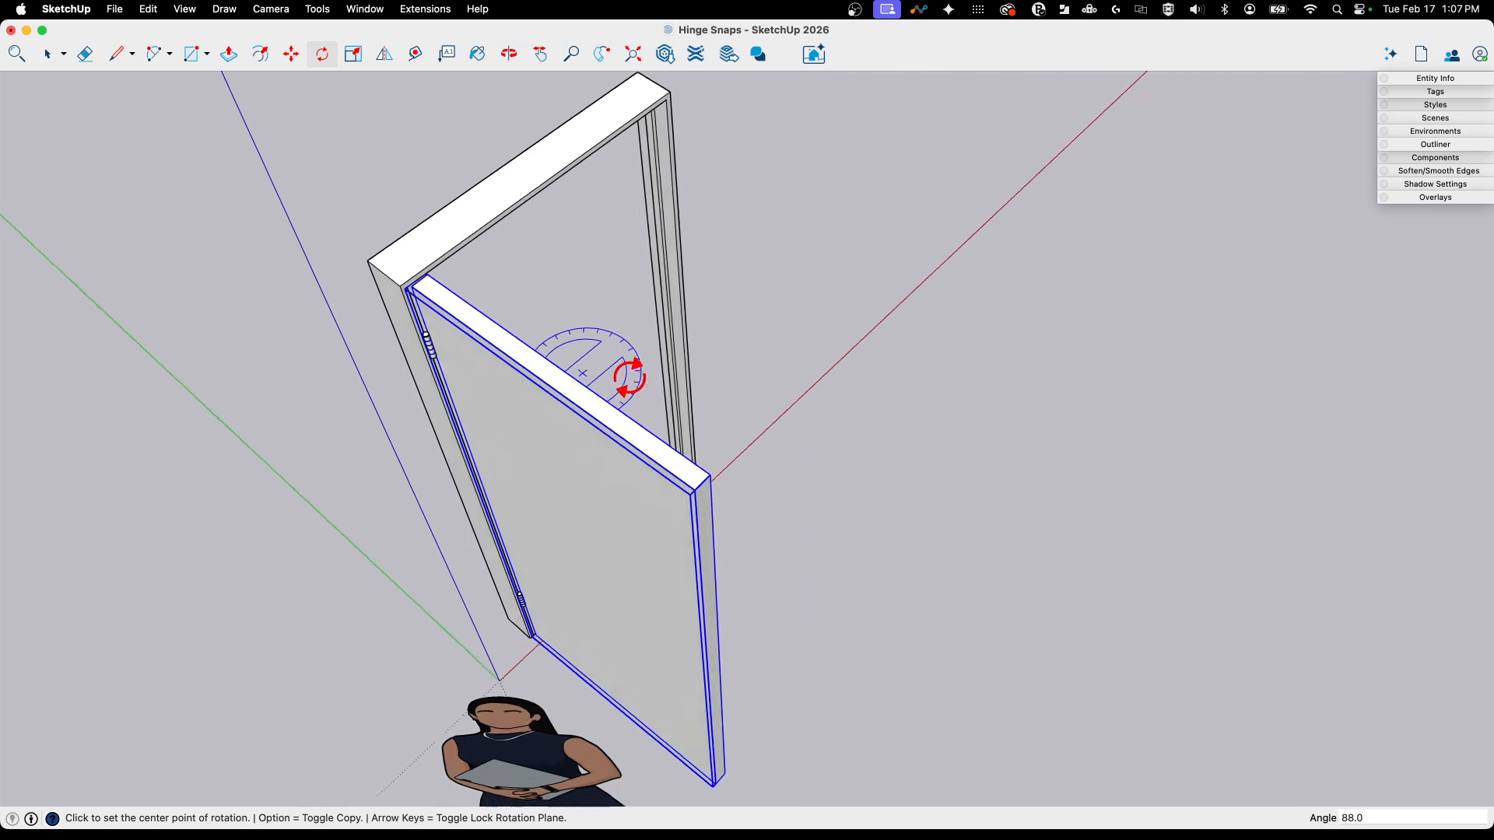
Rotate the door group by 88° around the upper hinge pin's centre back into the closed frame, then deselect it.
middle_drag(629, 377, 604, 350)
scroll(467, 319, up, 5)
middle_drag(734, 267, 1221, 599)
middle_drag(724, 462, 1017, 400)
scroll(606, 354, up, 5)
scroll(825, 370, up, 3)
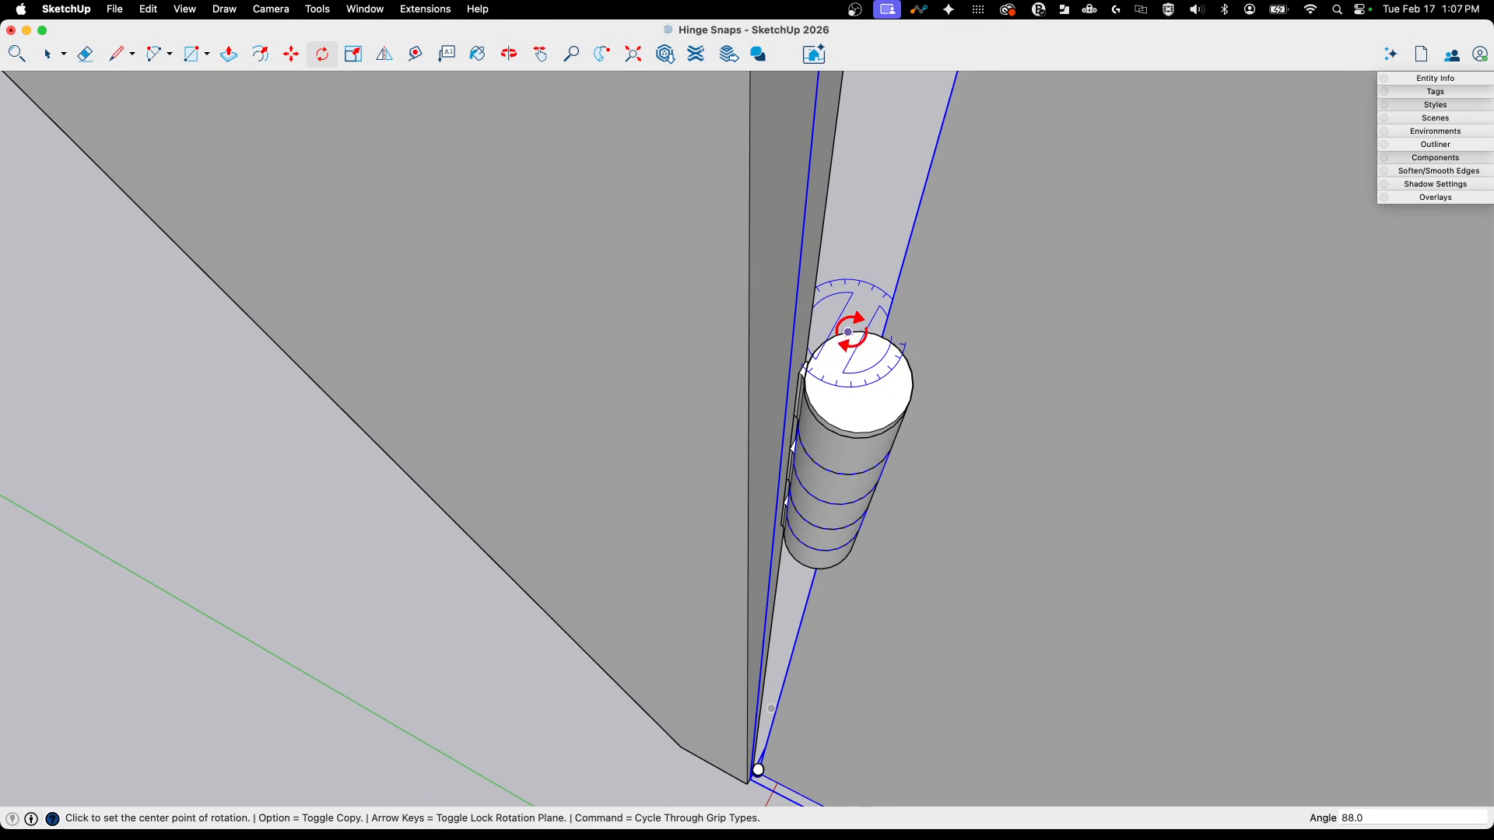
click(858, 381)
scroll(872, 379, down, 3)
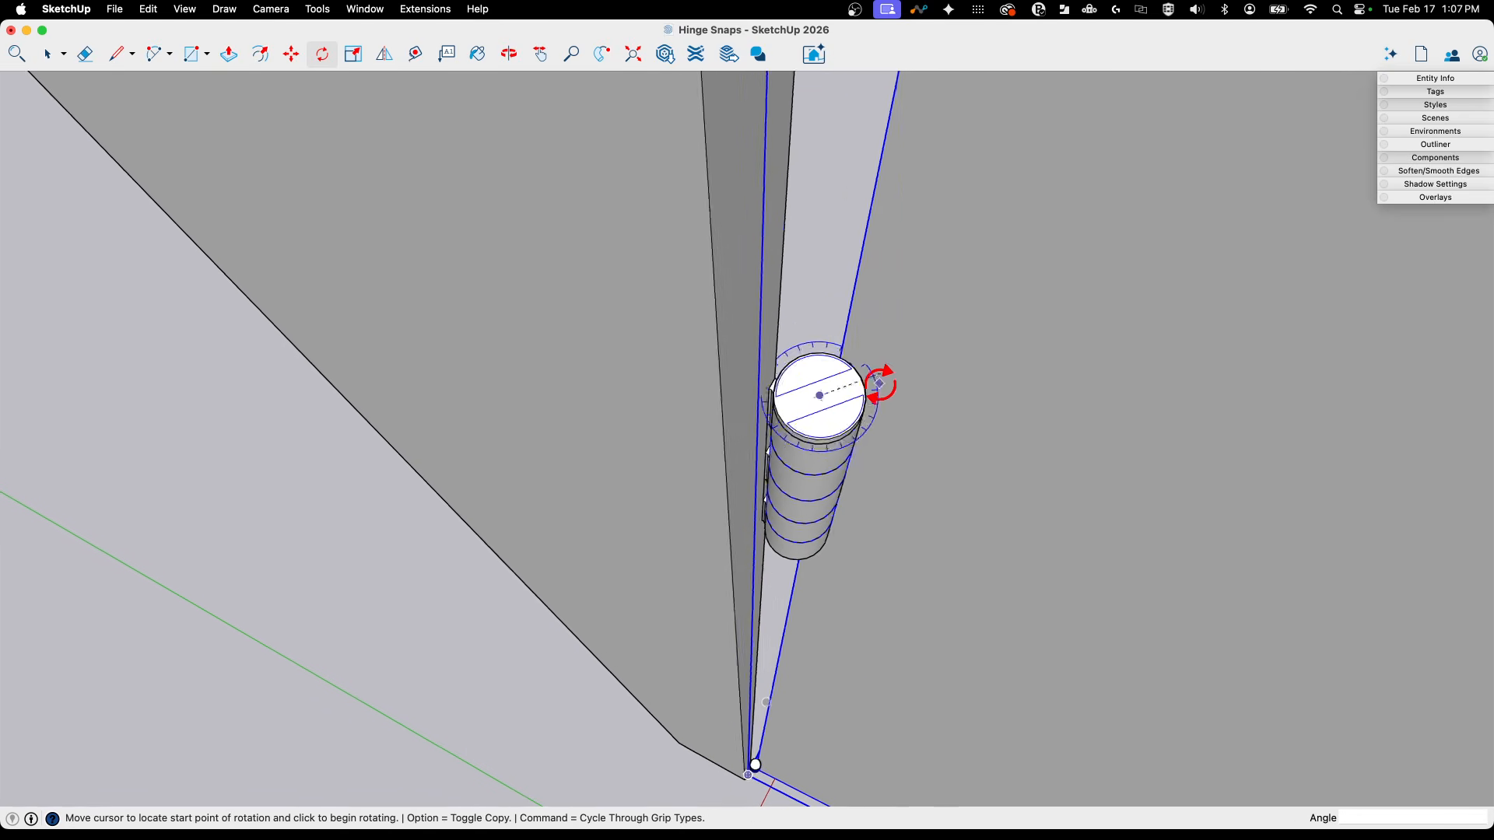
middle_drag(880, 377, 1289, 412)
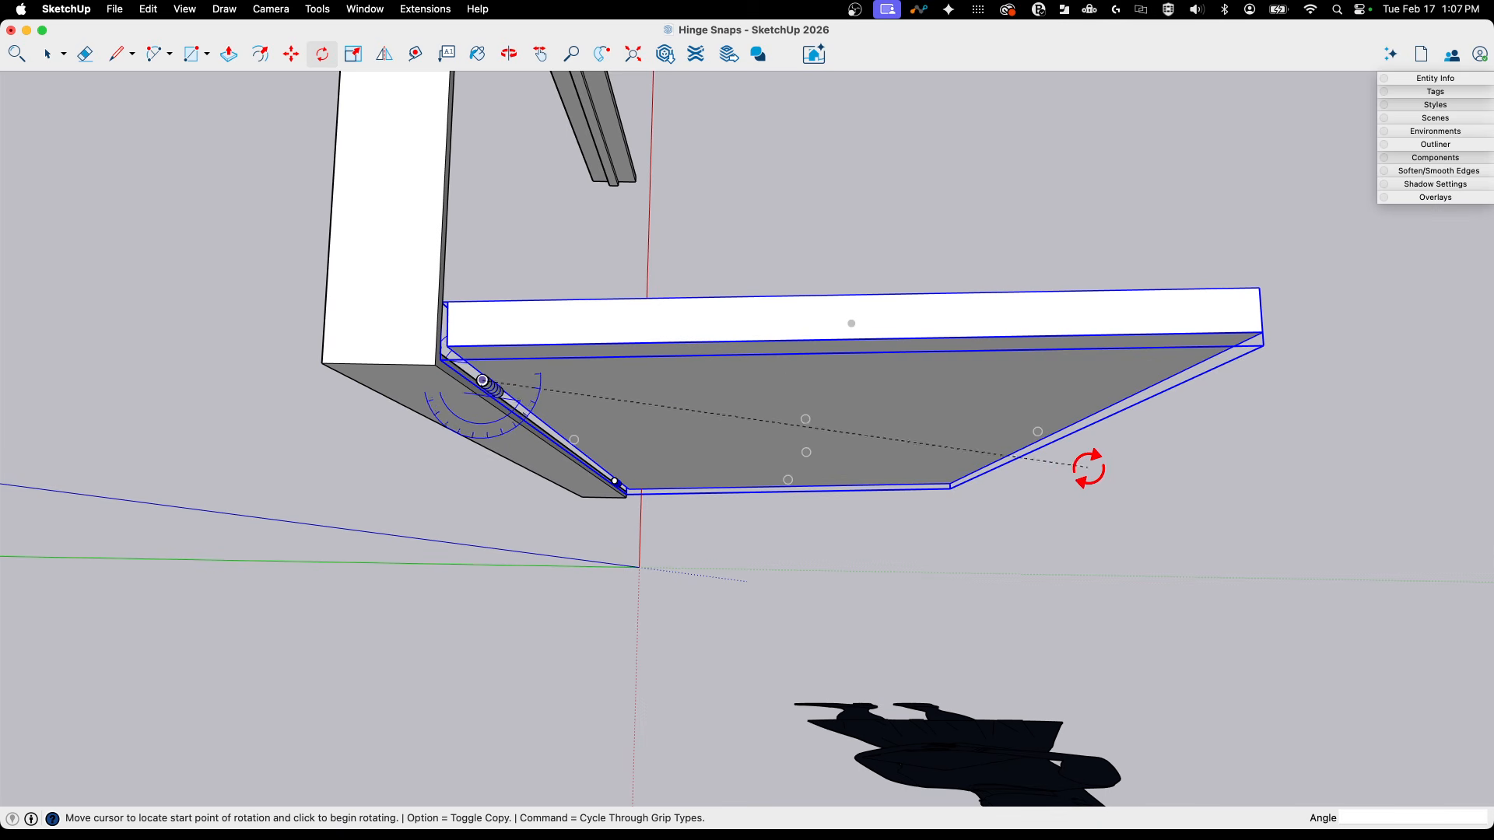
click(1256, 331)
middle_drag(1253, 326, 1060, 398)
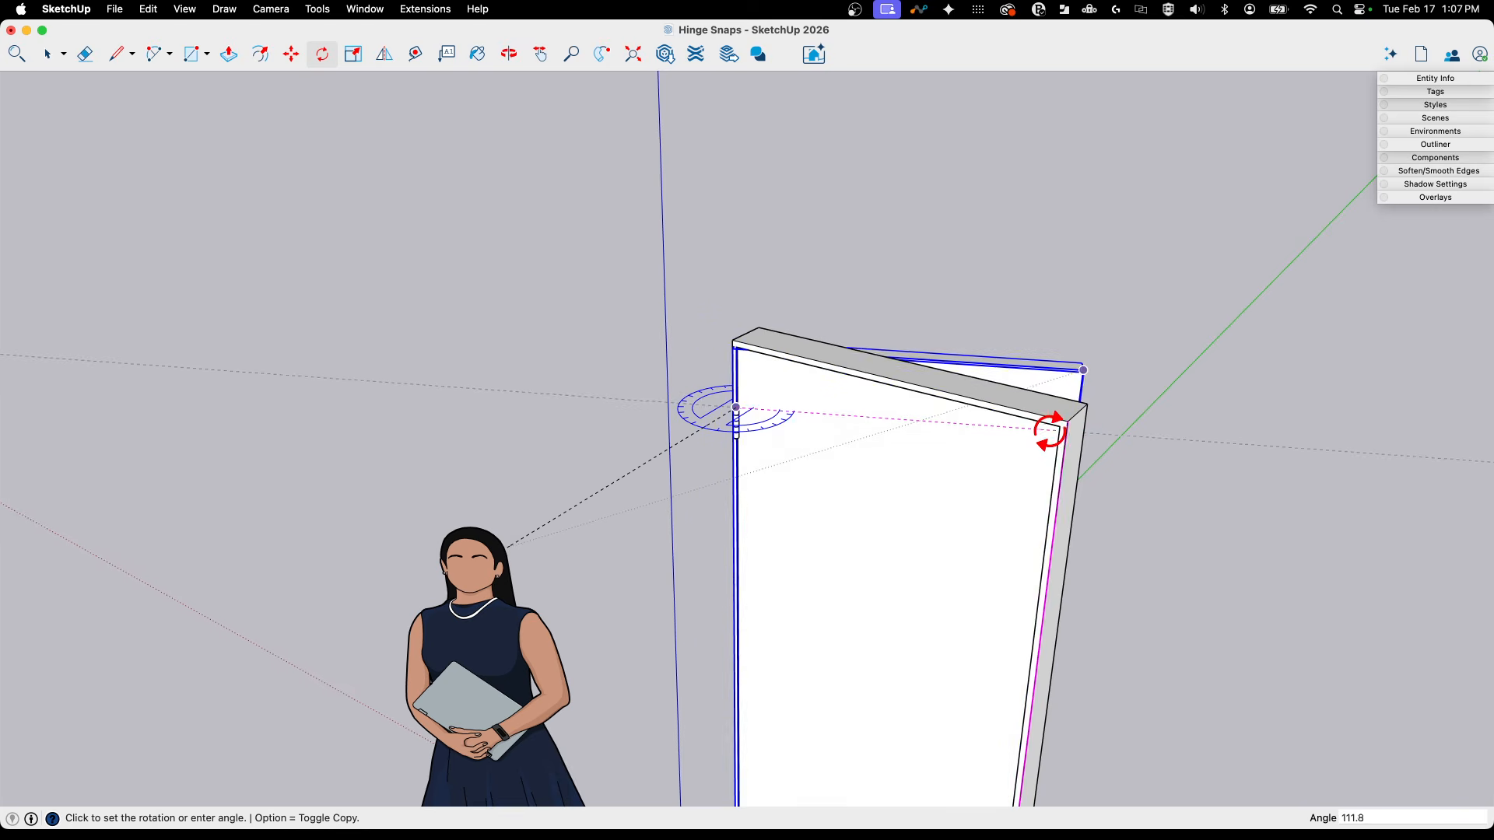
scroll(1050, 432, up, 4)
click(1067, 424)
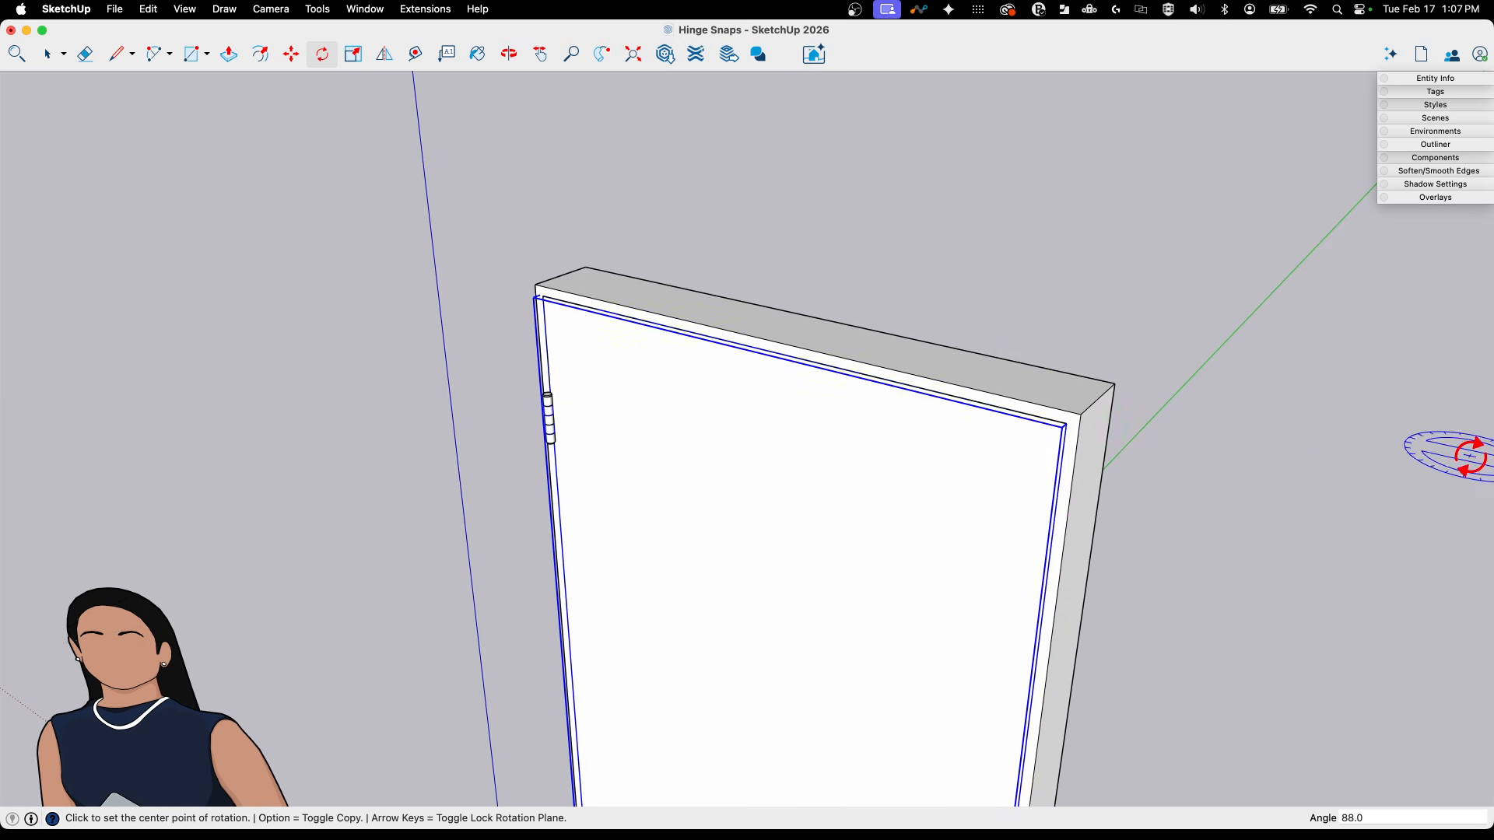
key(space)
click(1290, 433)
Open the door group for editing and add a snap at the centre of the upper hinge pin's top face.
middle_drag(1008, 299, 688, 211)
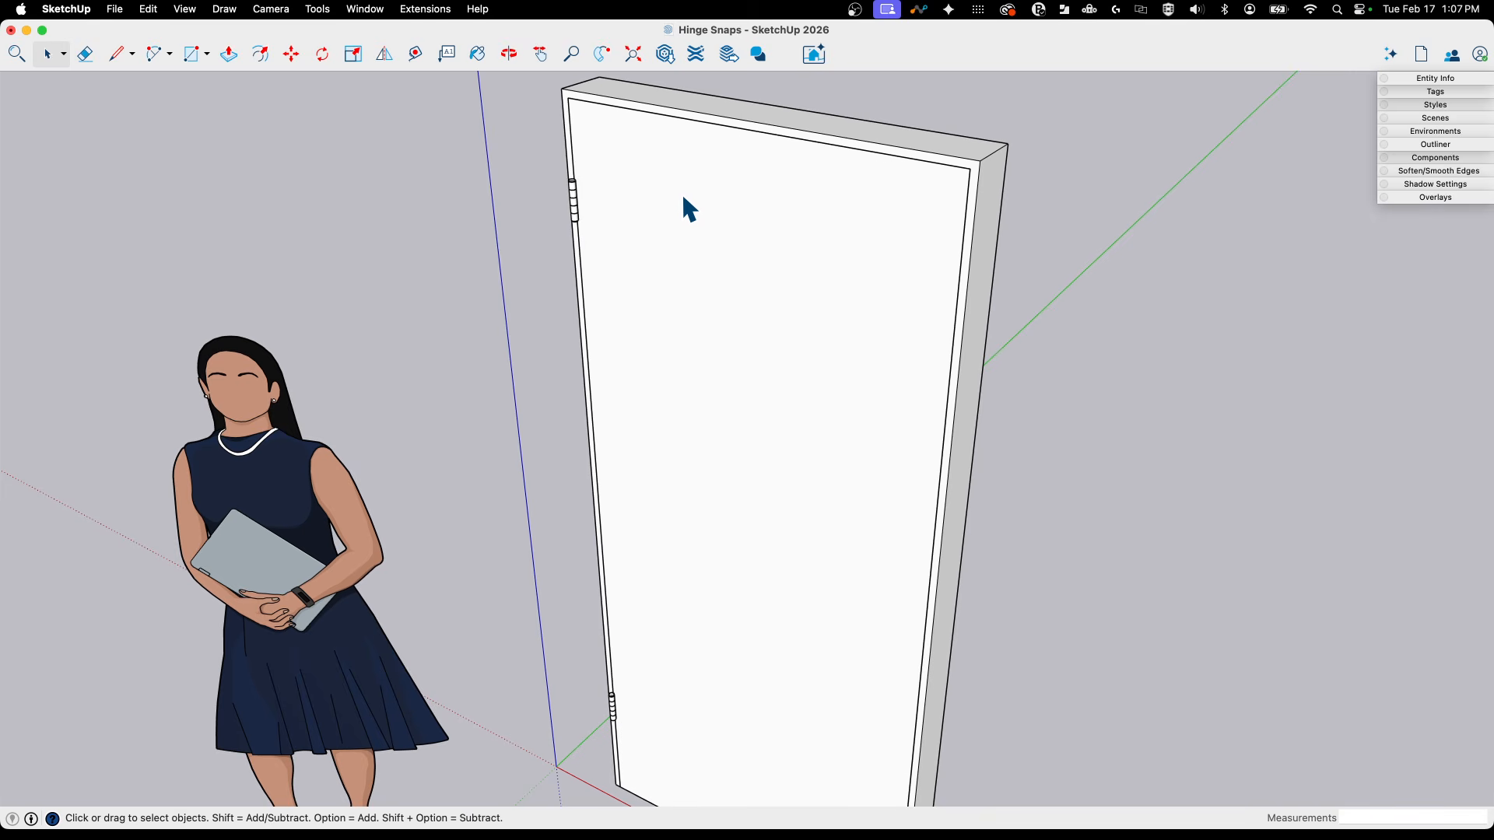
double_click(676, 181)
scroll(685, 148, up, 10)
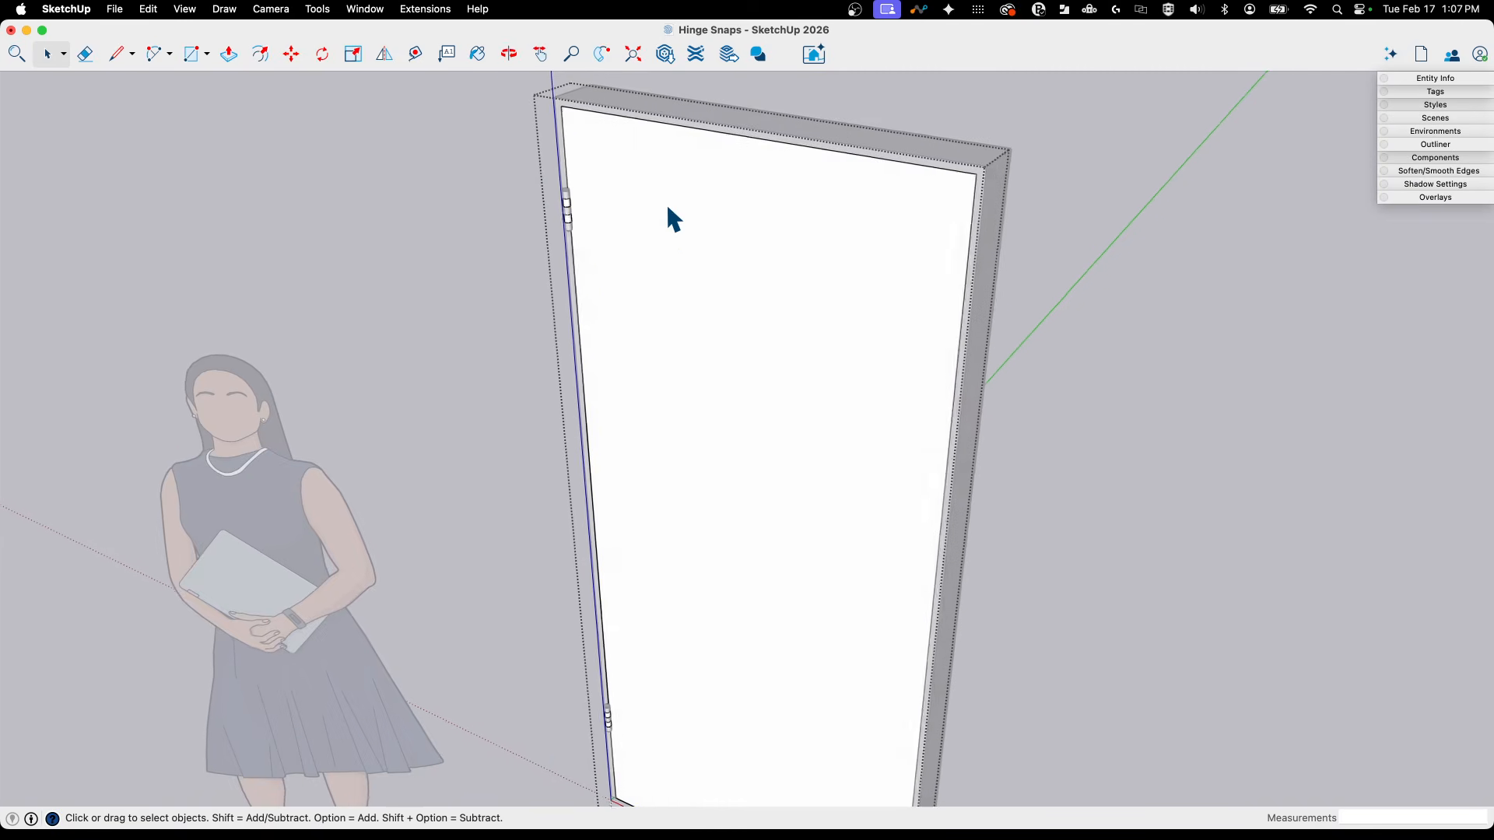
scroll(738, 267, down, 5)
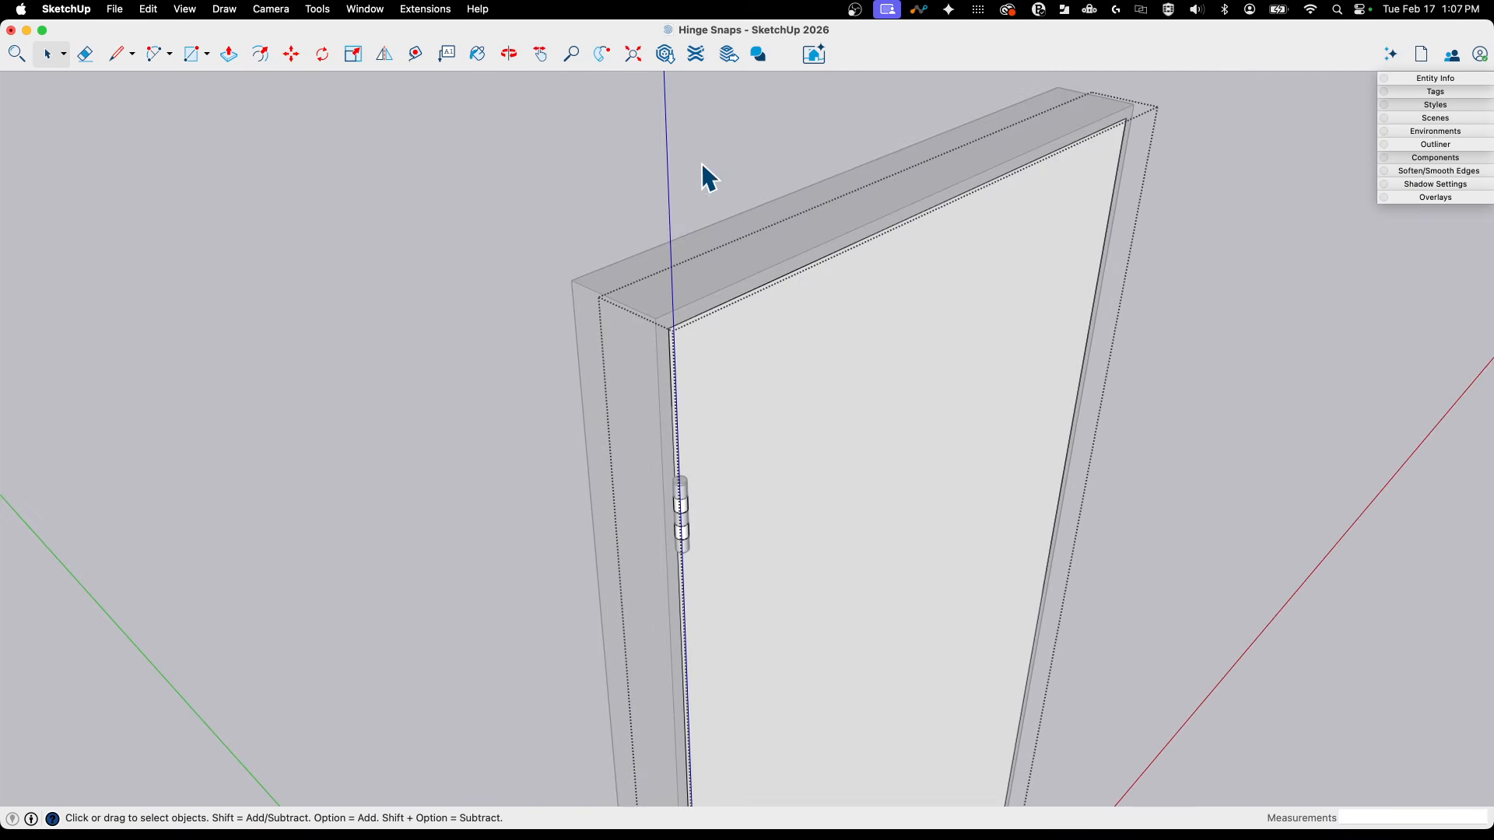
middle_drag(922, 171, 711, 244)
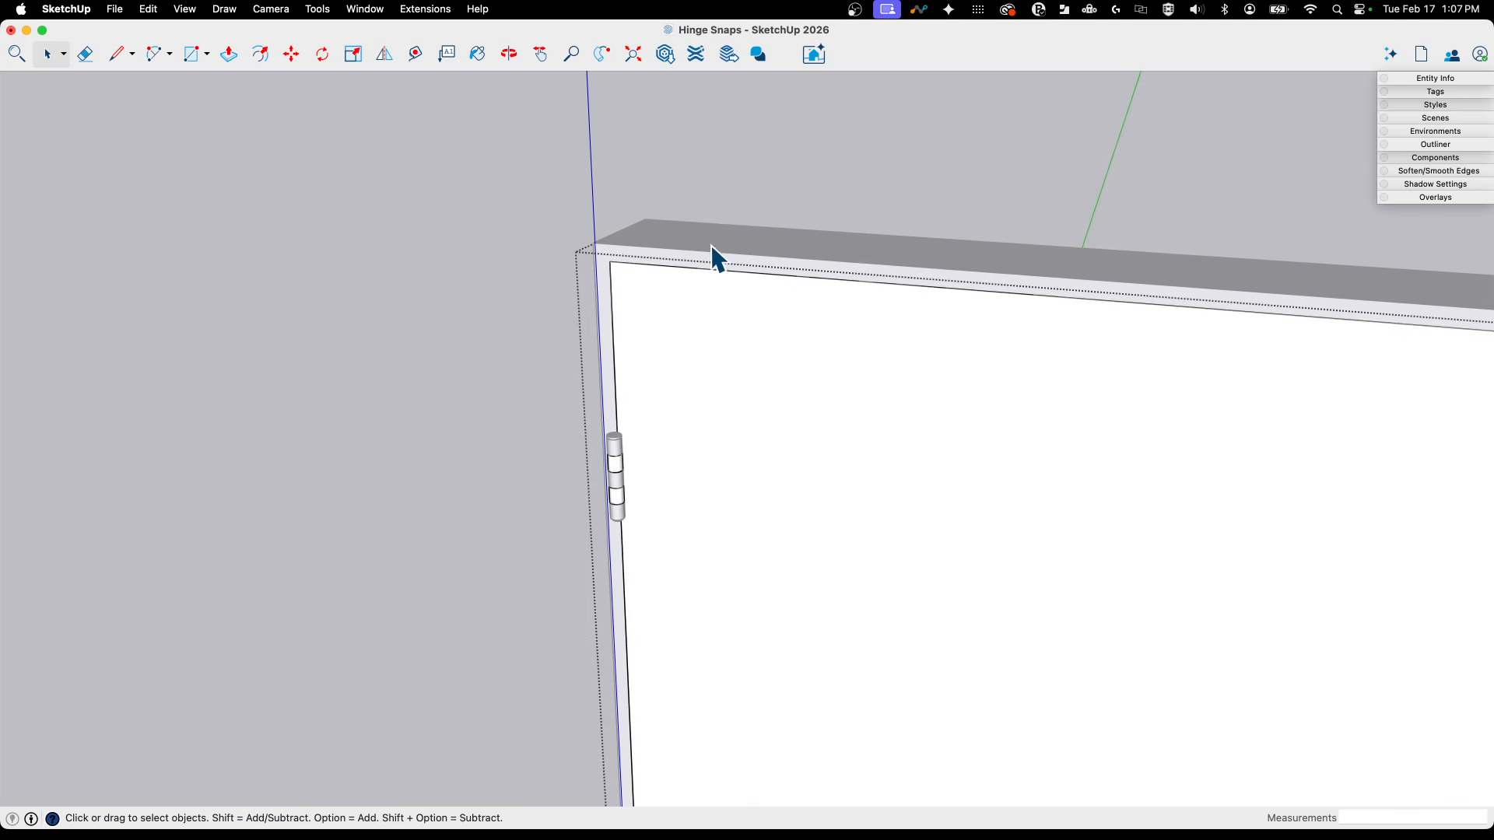
middle_drag(758, 359, 643, 450)
scroll(691, 470, up, 5)
middle_drag(679, 308, 666, 267)
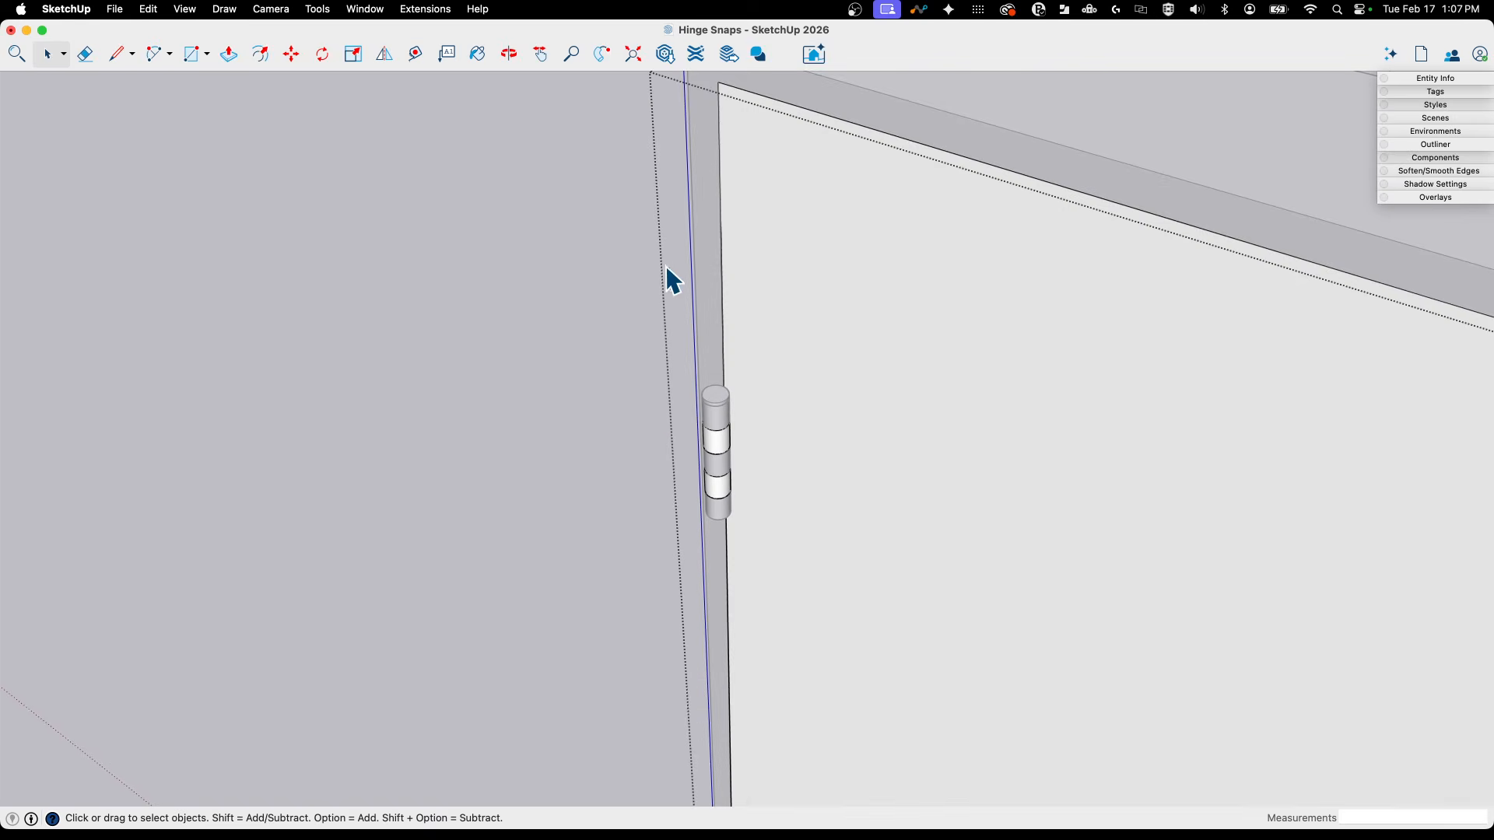
right_click(474, 235)
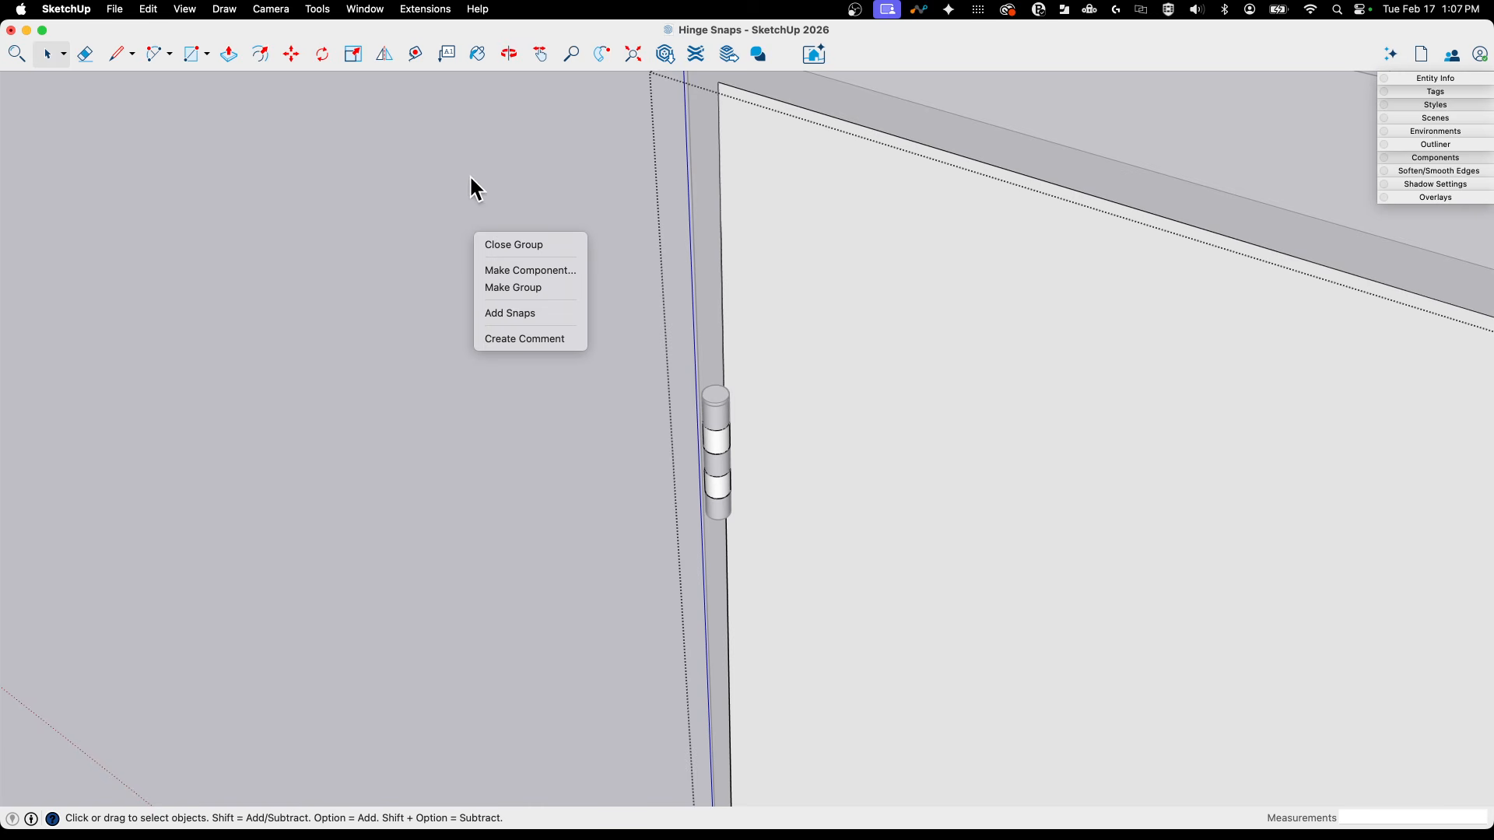
click(550, 311)
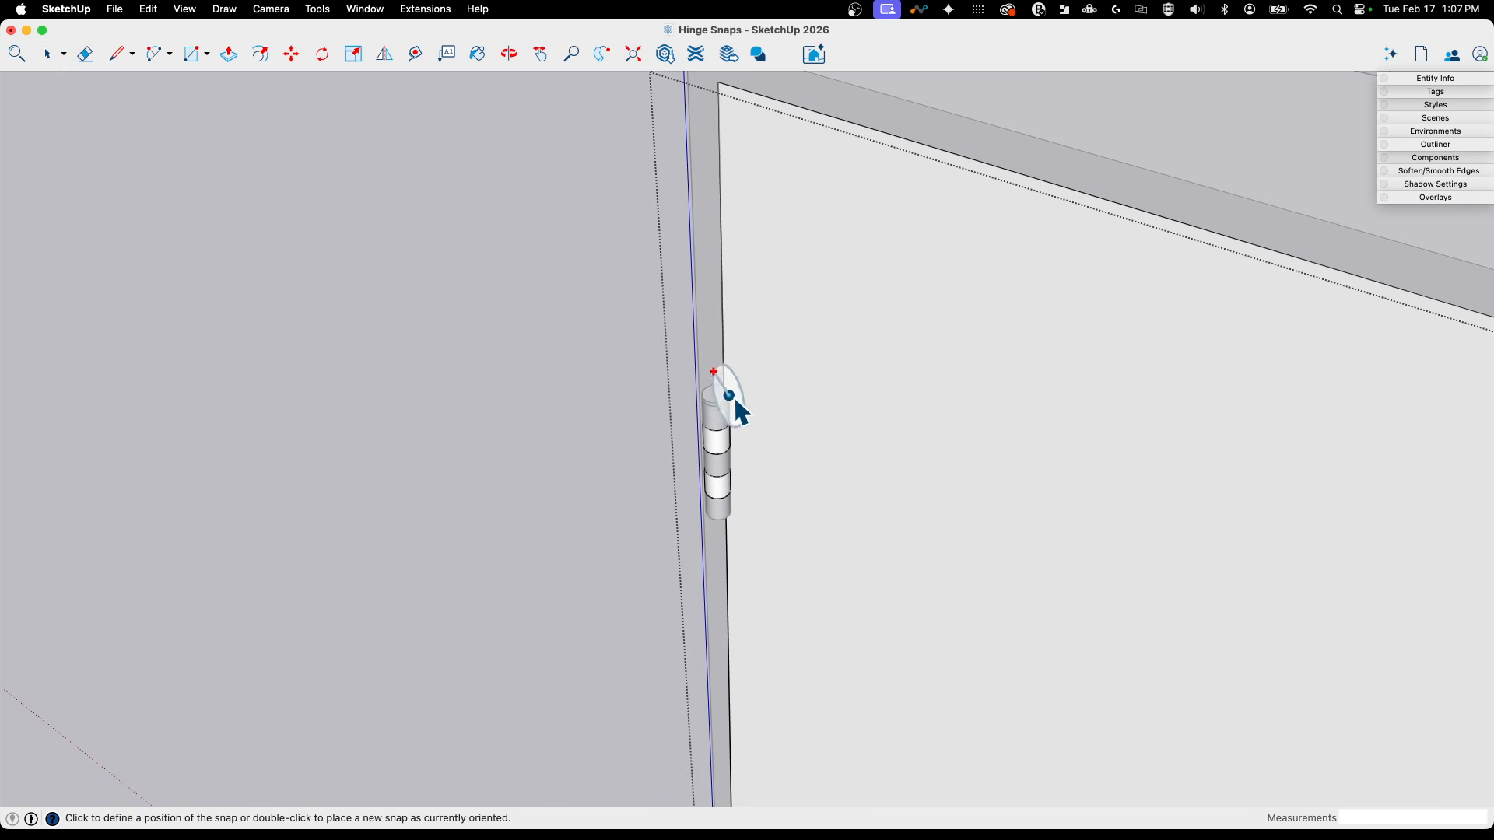
scroll(734, 396, up, 8)
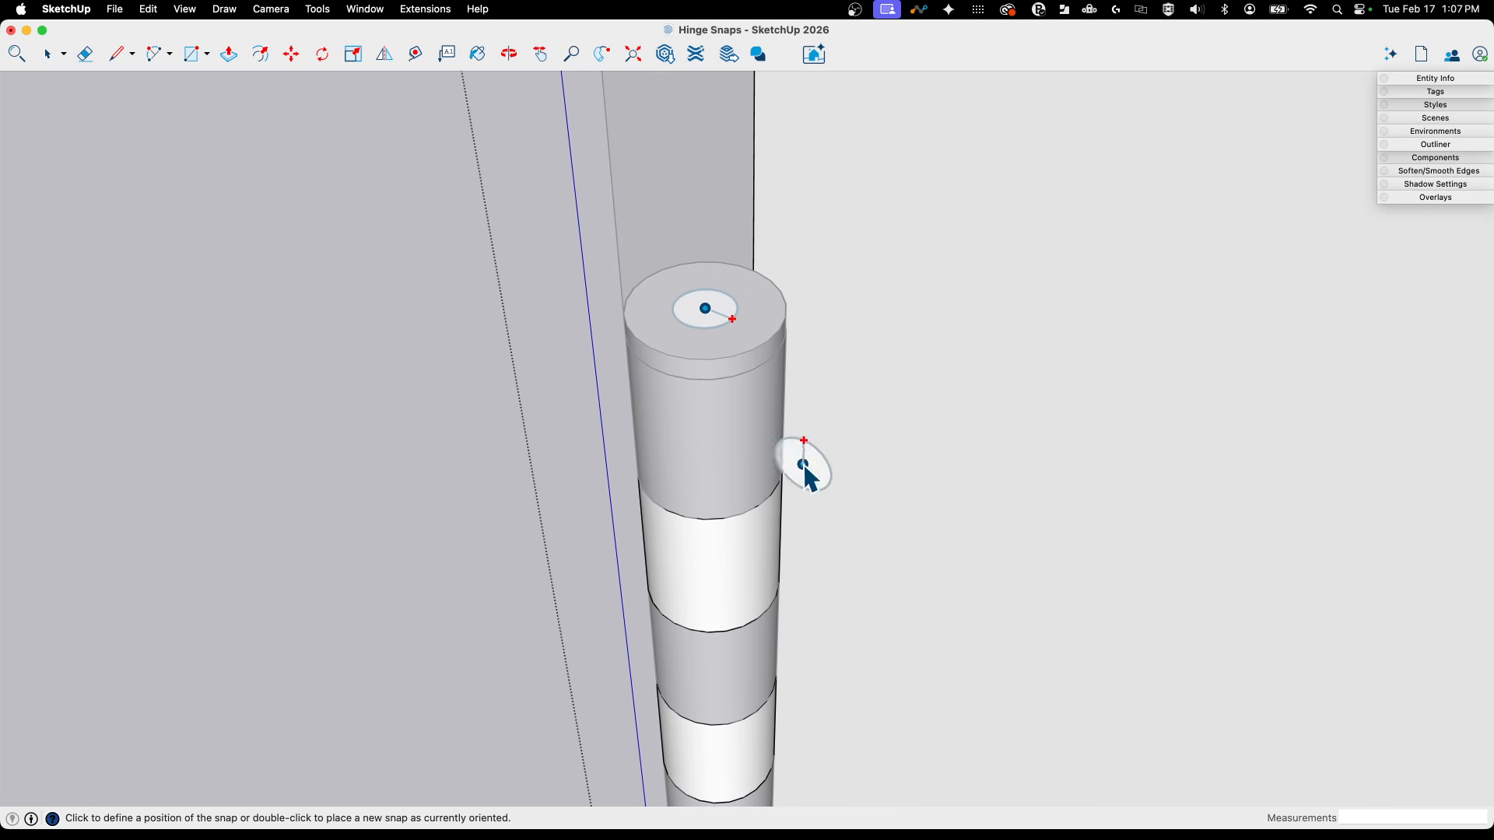
key(space)
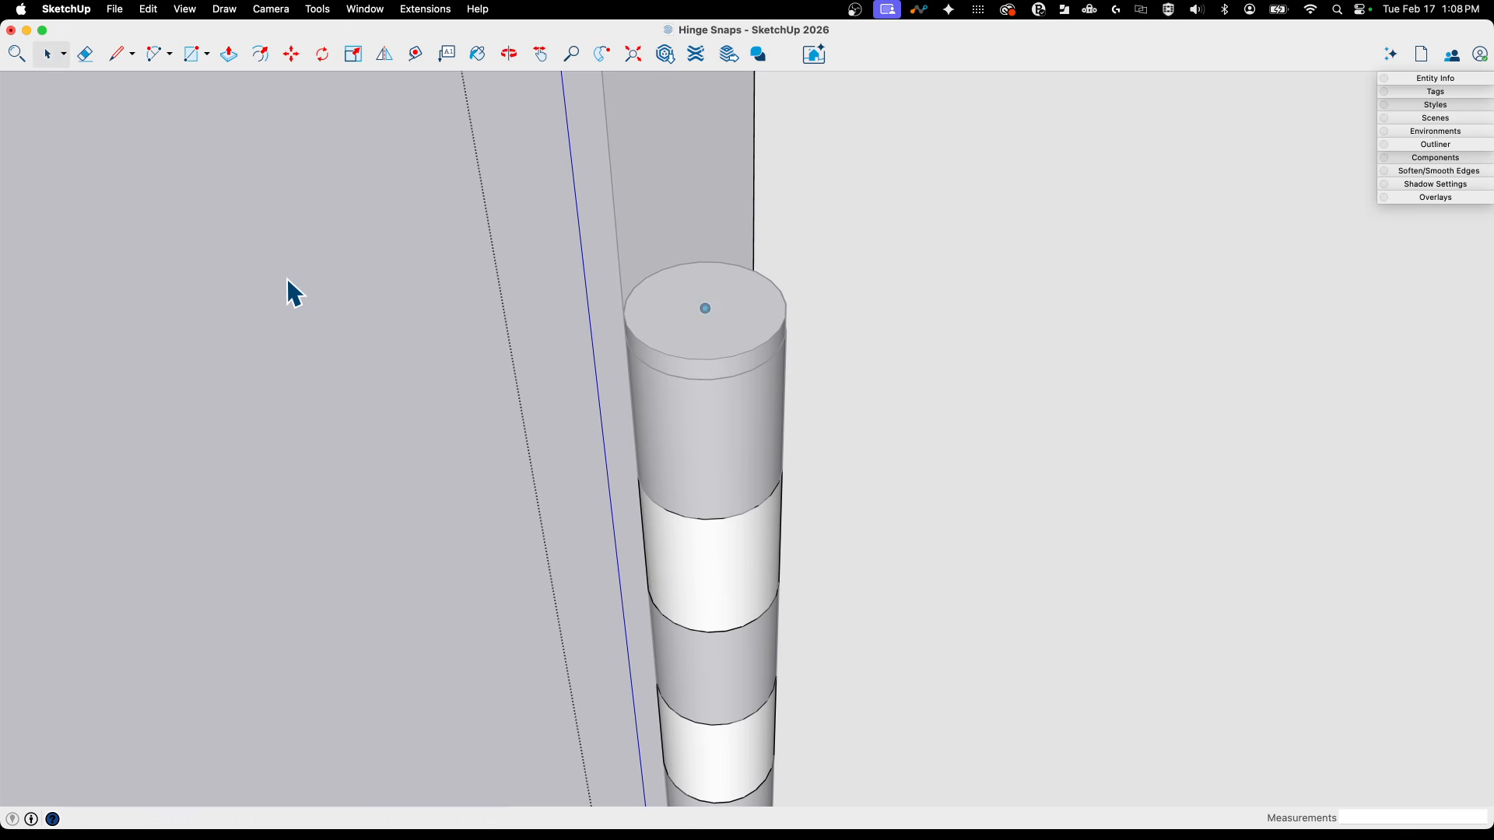
Rotate the door group open by 45° around the snap on the upper hinge pin.
scroll(619, 360, down, 5)
scroll(859, 465, down, 10)
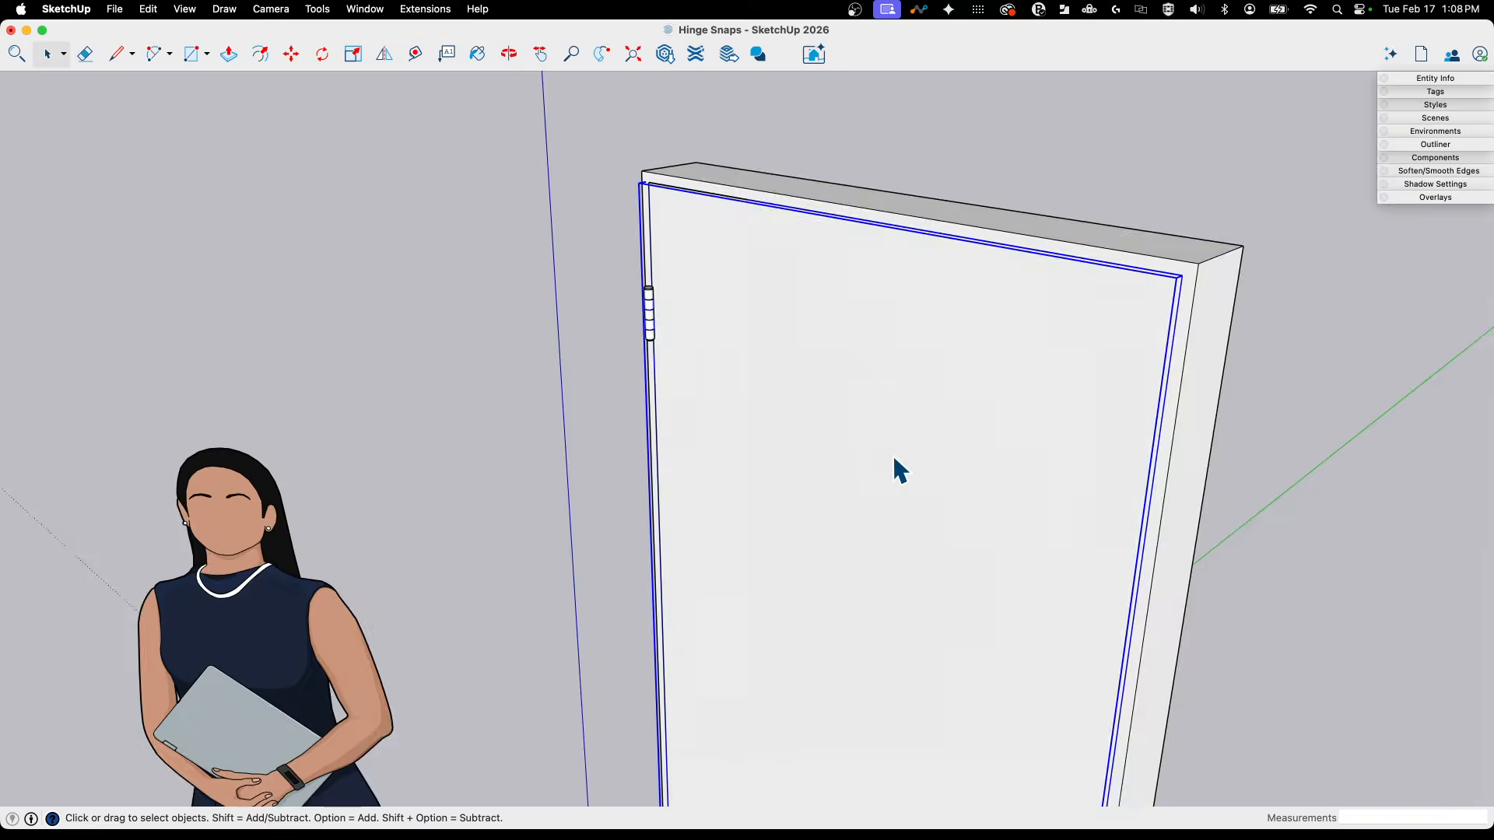
middle_drag(893, 459, 816, 368)
key(q)
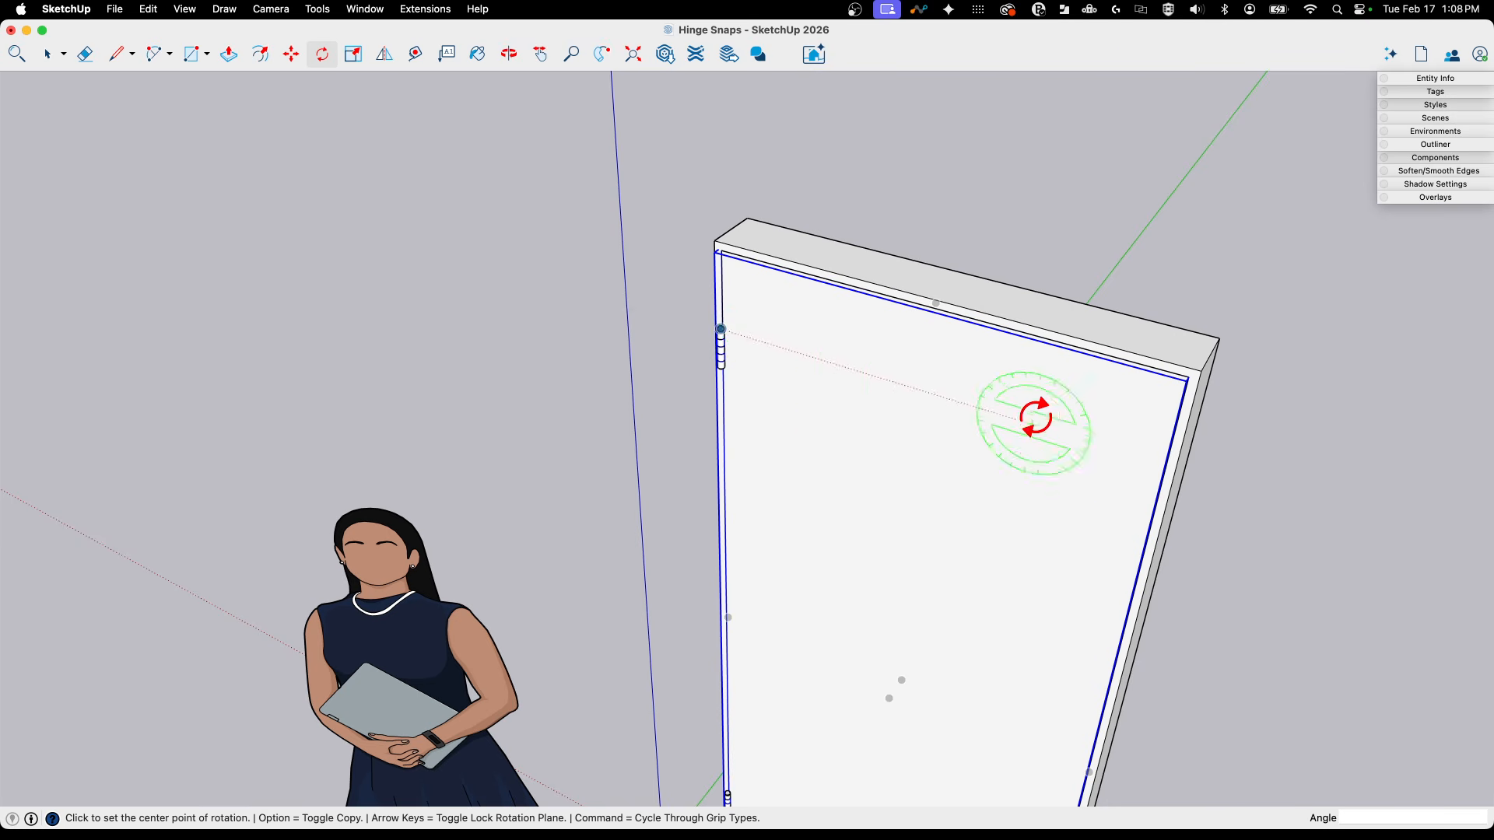
scroll(1035, 420, down, 6)
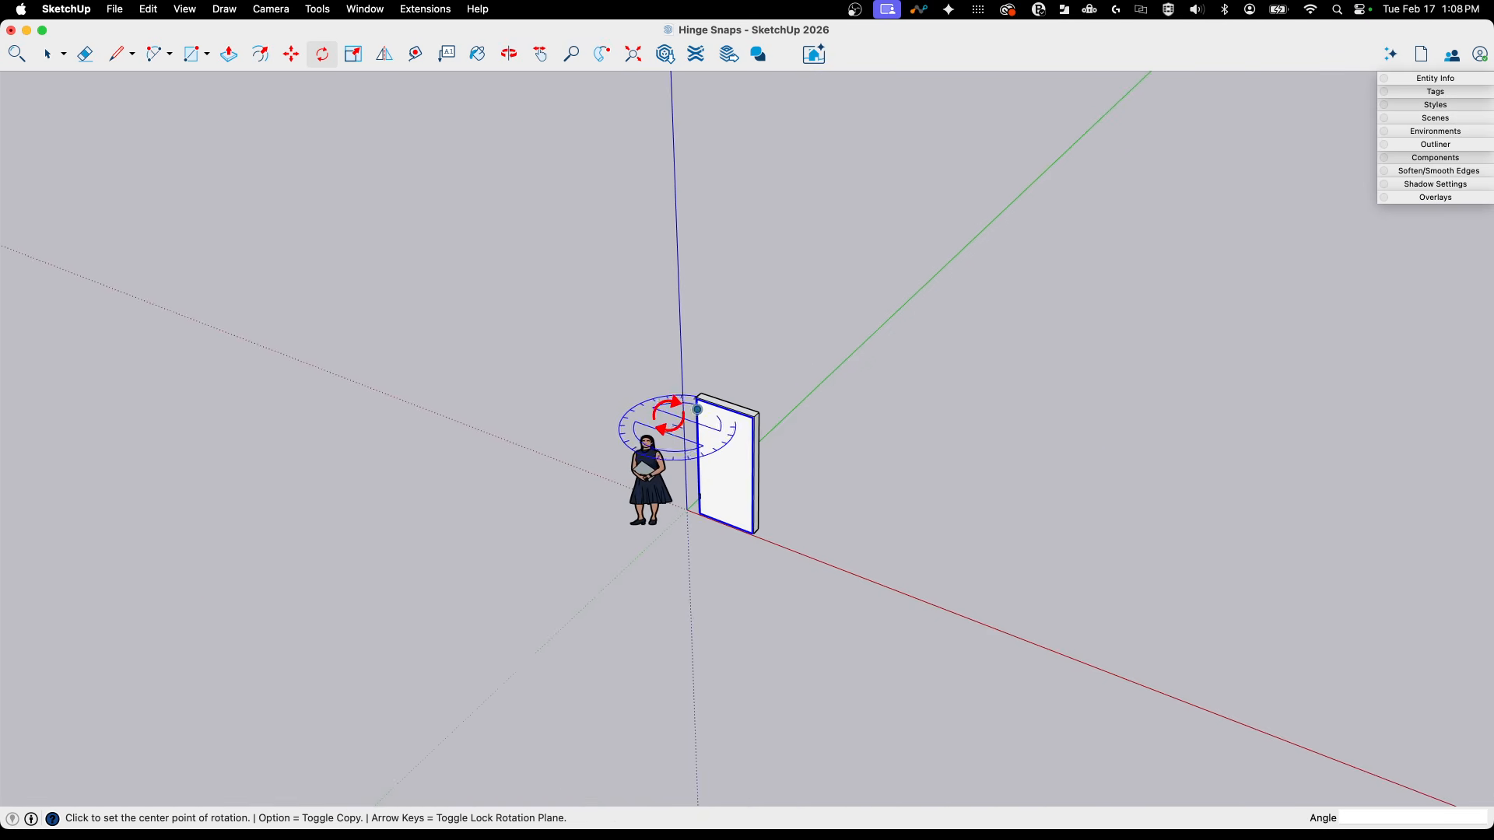
click(697, 409)
click(751, 423)
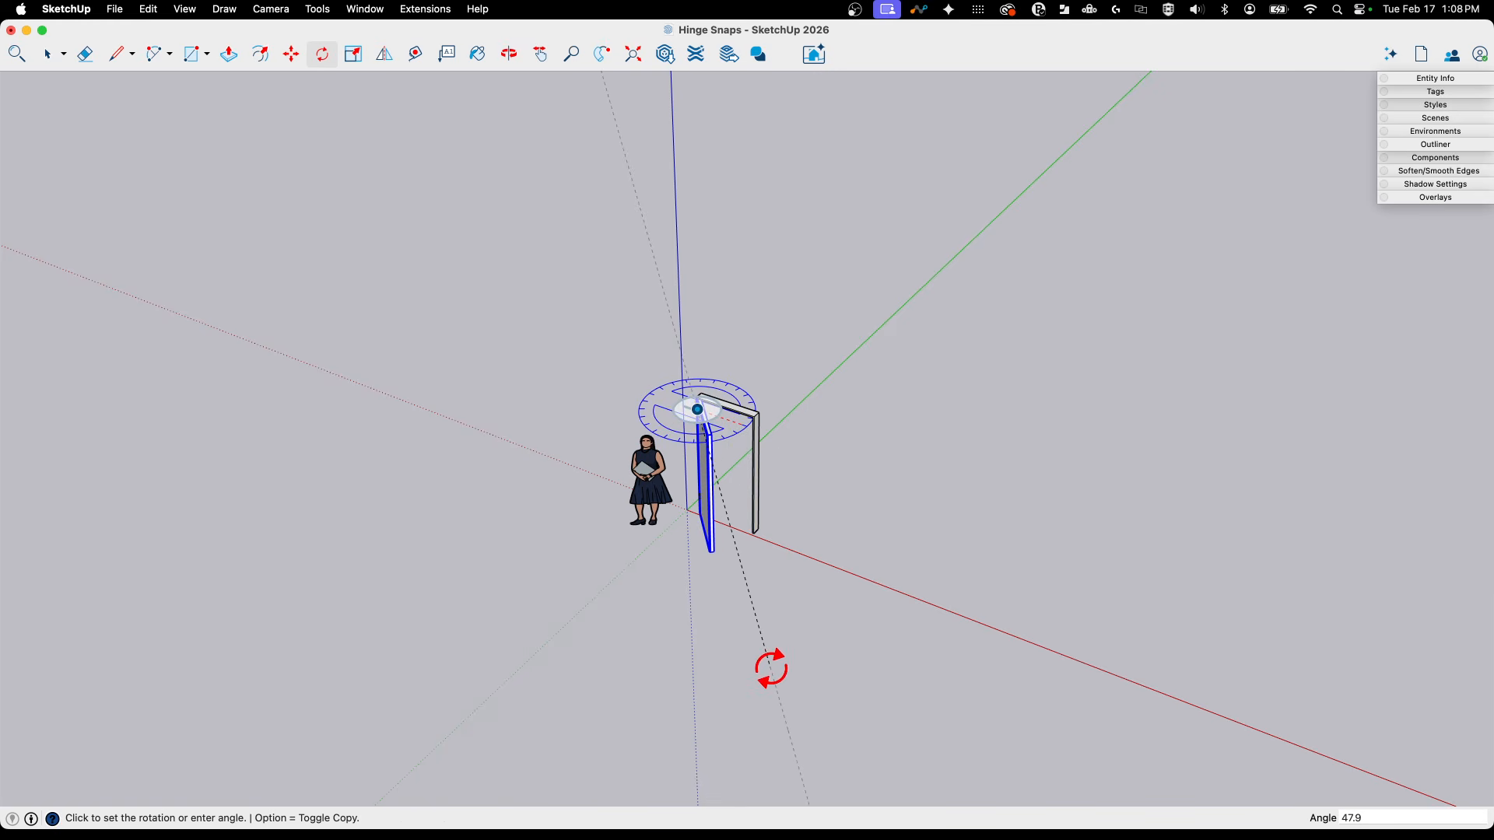
text(45)
key(Return)
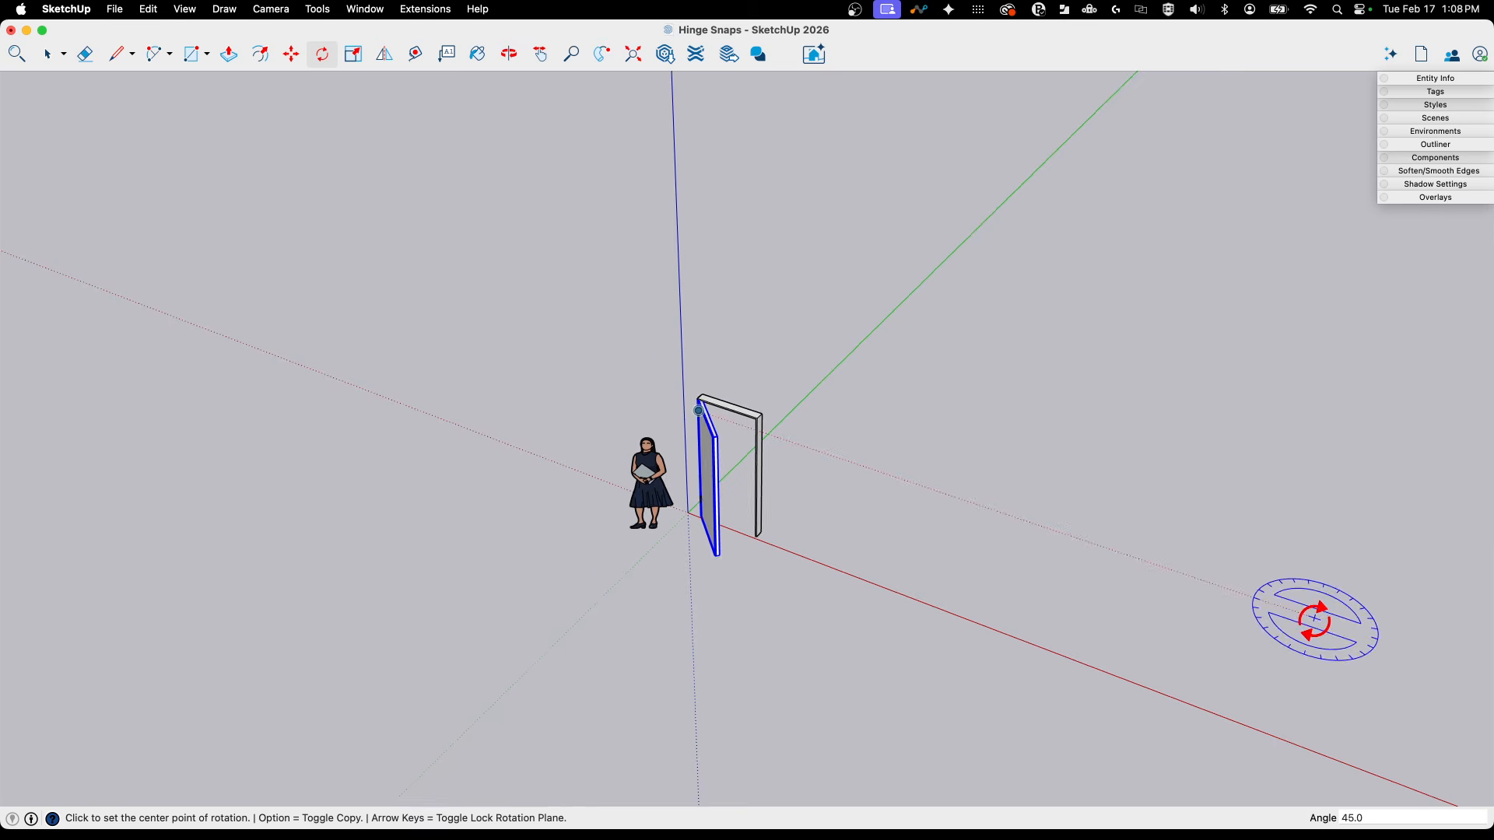
Swing the partly open door group a further 45° outward around its upper hinge snap.
middle_drag(1311, 617, 1175, 701)
key(space)
click(1146, 582)
middle_drag(1145, 582, 1068, 458)
scroll(1161, 590, up, 5)
scroll(1071, 622, down, 5)
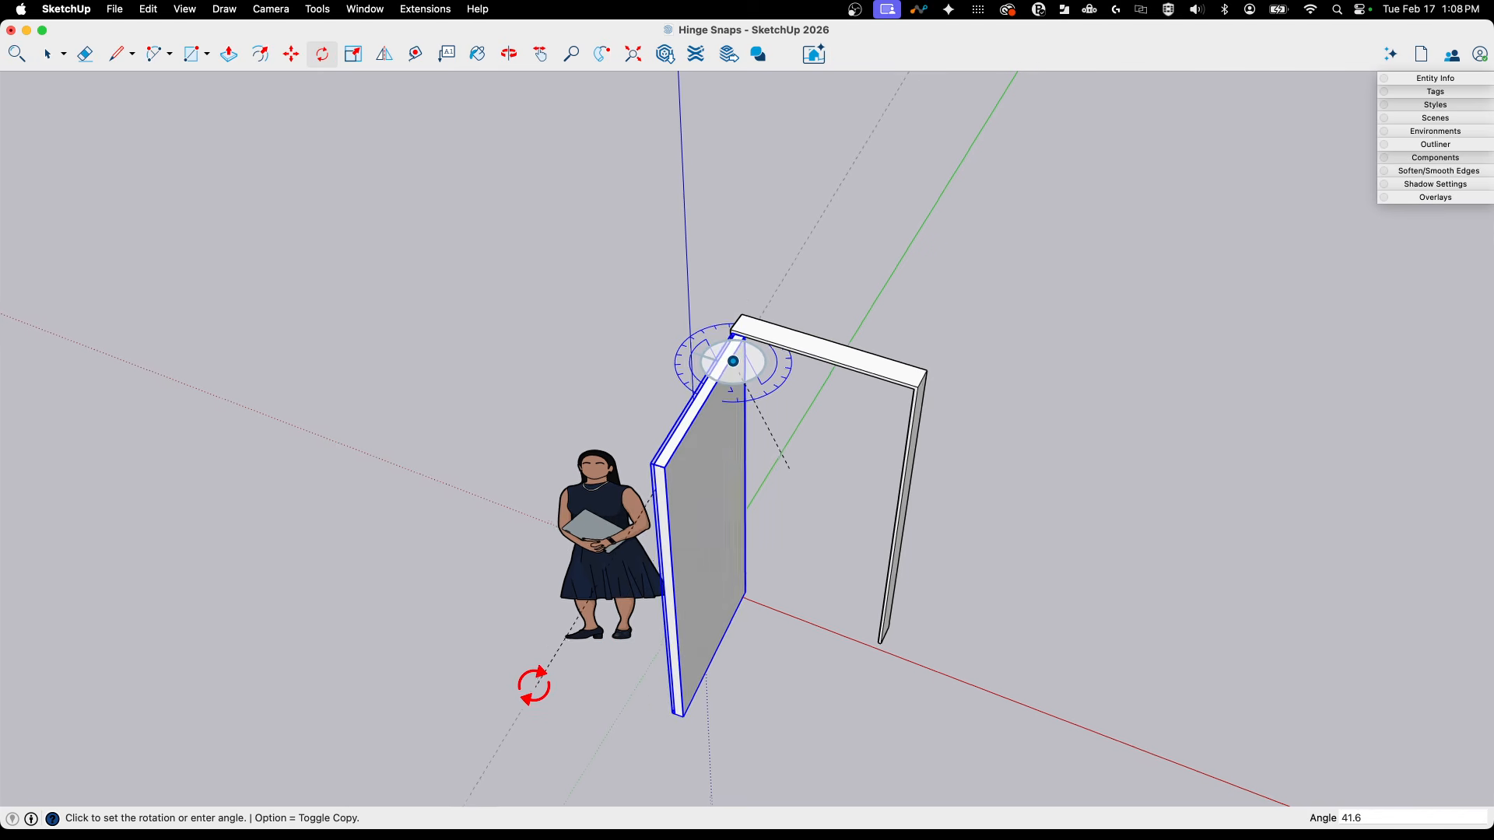
middle_drag(529, 683, 979, 638)
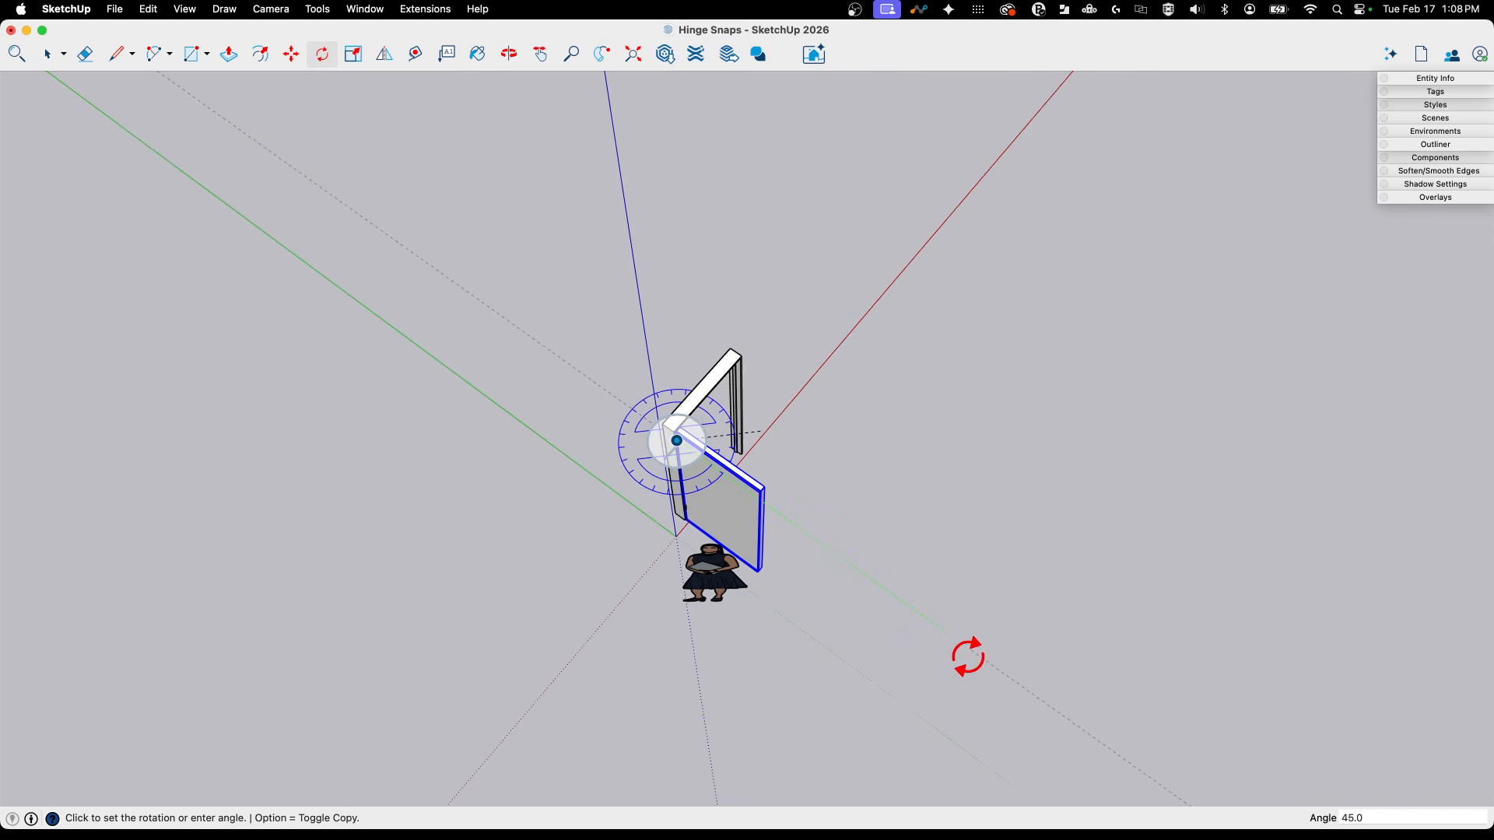
click(968, 658)
middle_drag(1147, 523, 1040, 353)
scroll(1105, 352, up, 5)
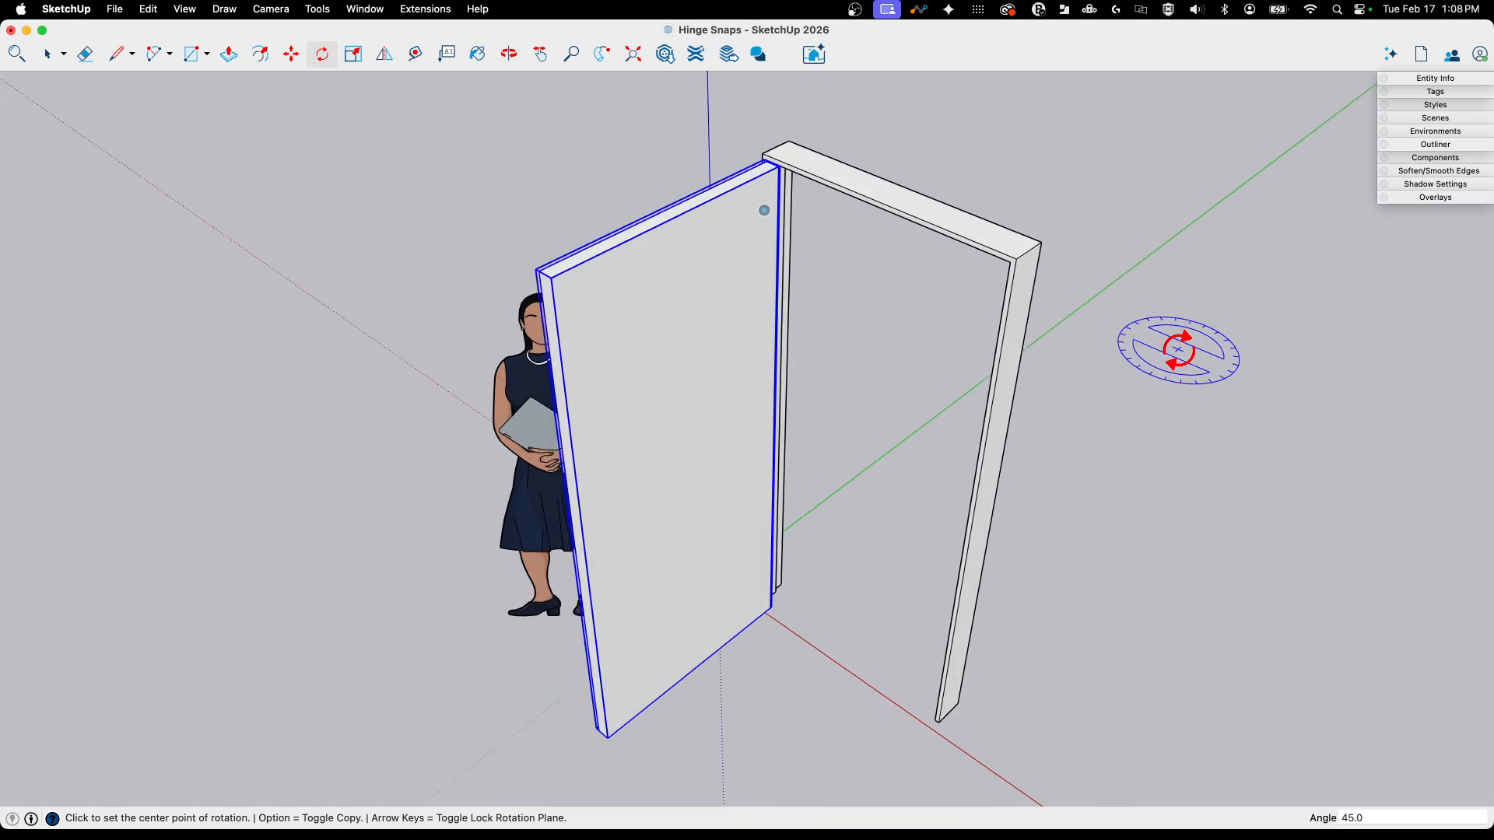
middle_drag(1300, 423, 979, 432)
key(space)
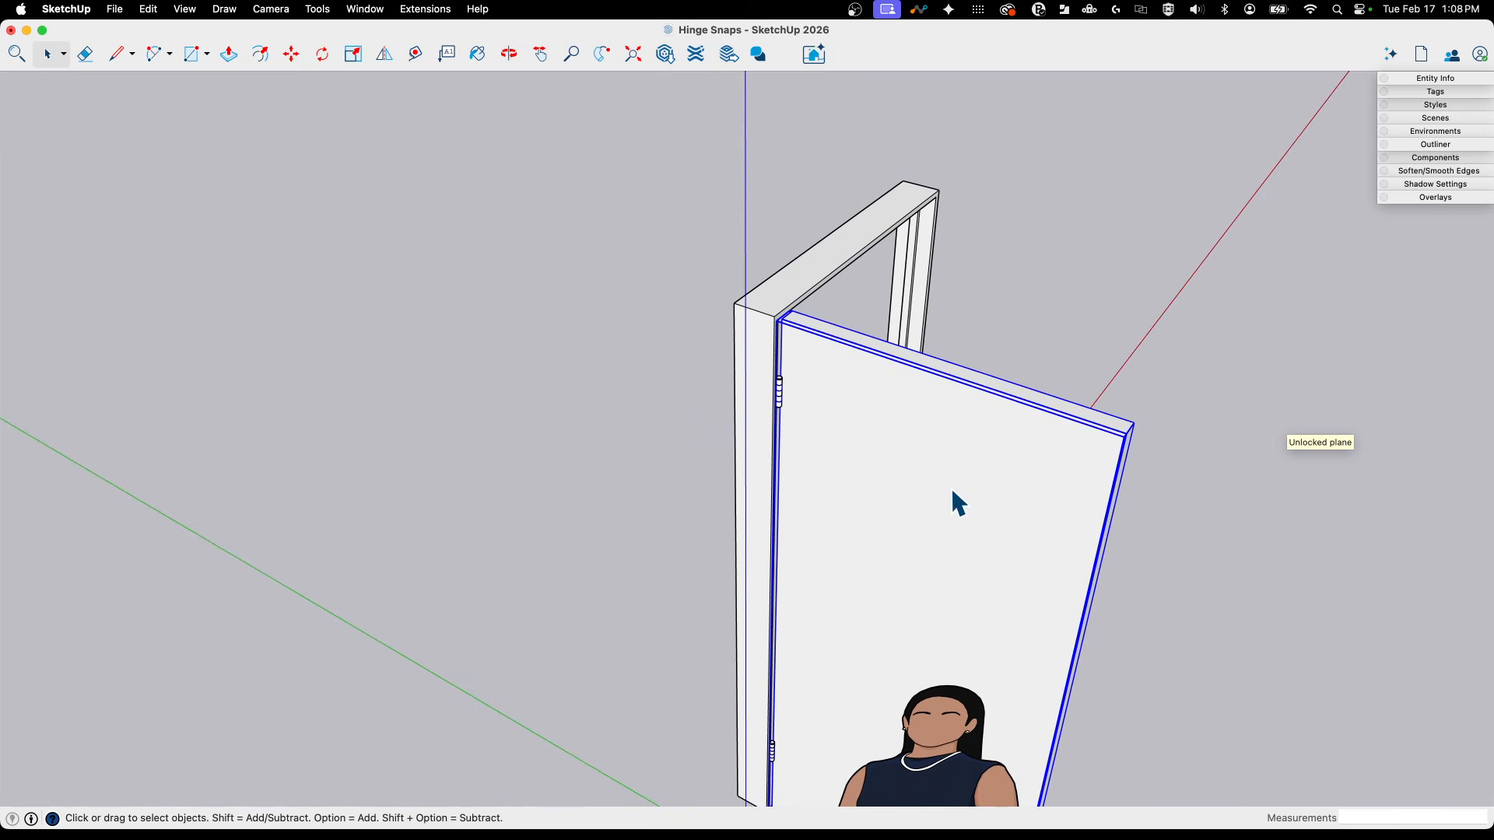
Examine the upper hinge pin and how the opened door group sits against the frame.
middle_drag(953, 492, 836, 324)
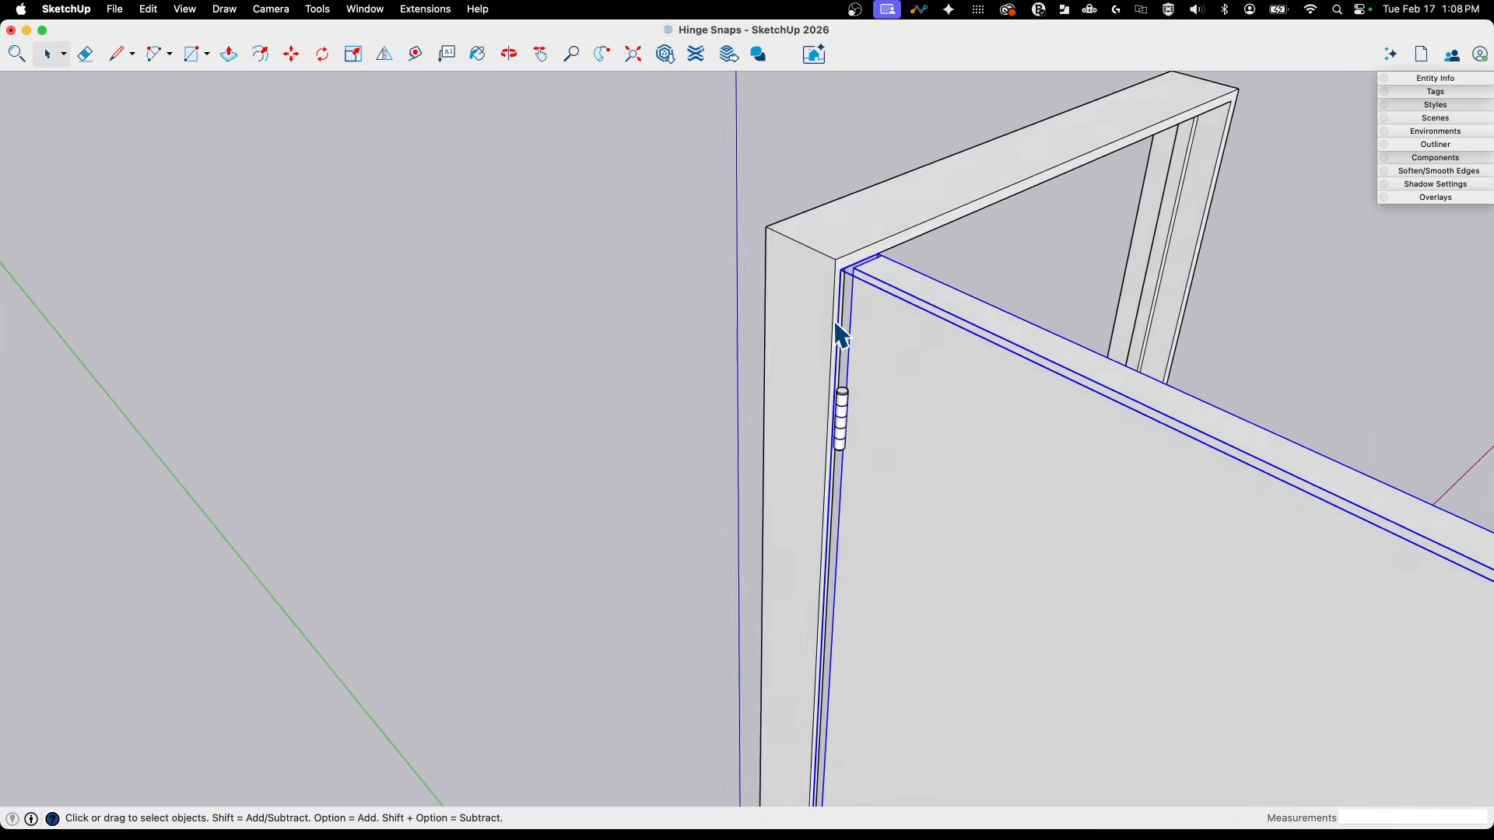
scroll(842, 336, up, 3)
key(l)
scroll(809, 348, up, 2)
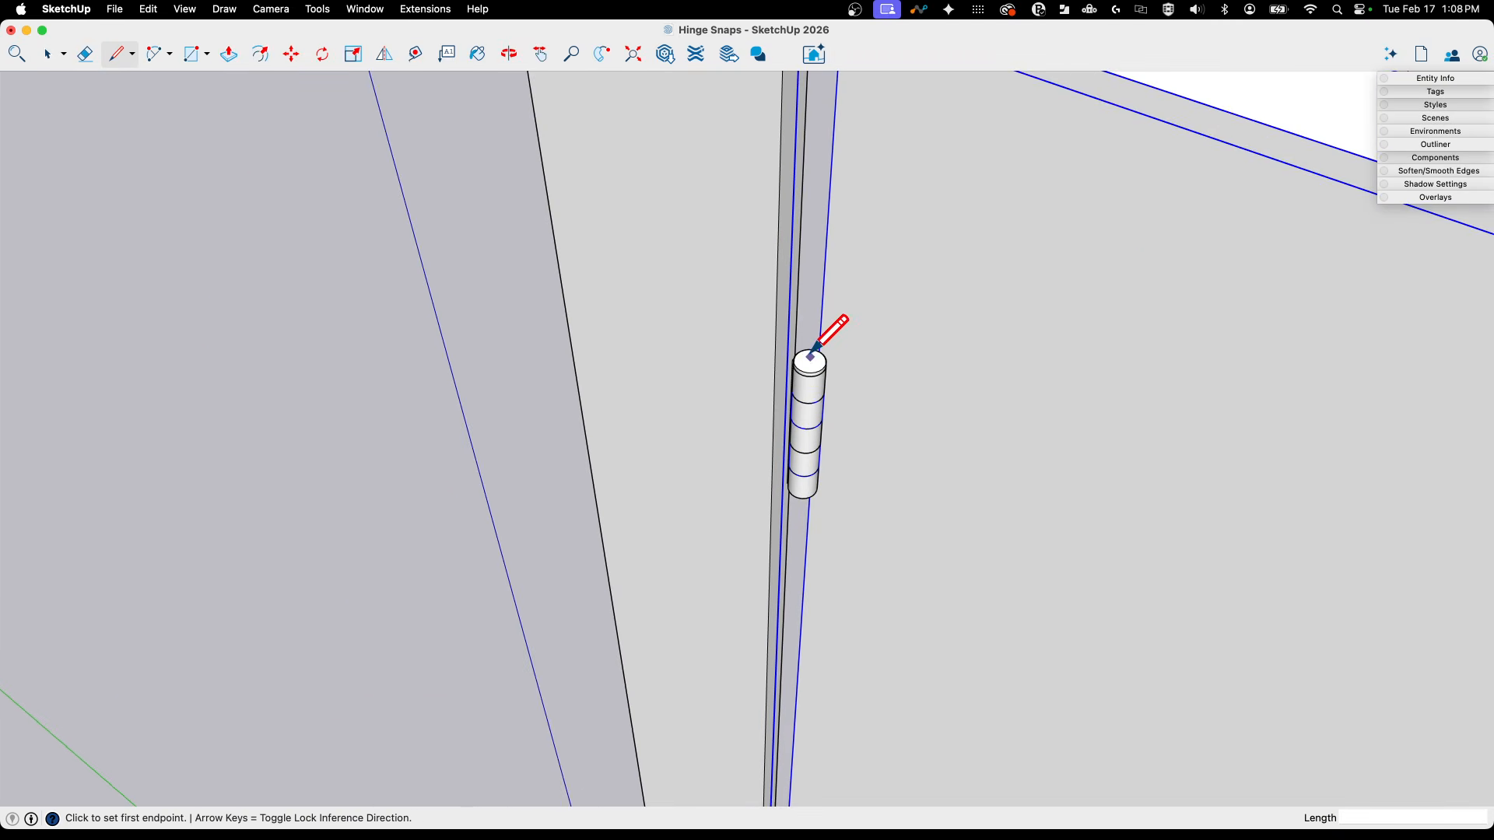
scroll(809, 360, down, 6)
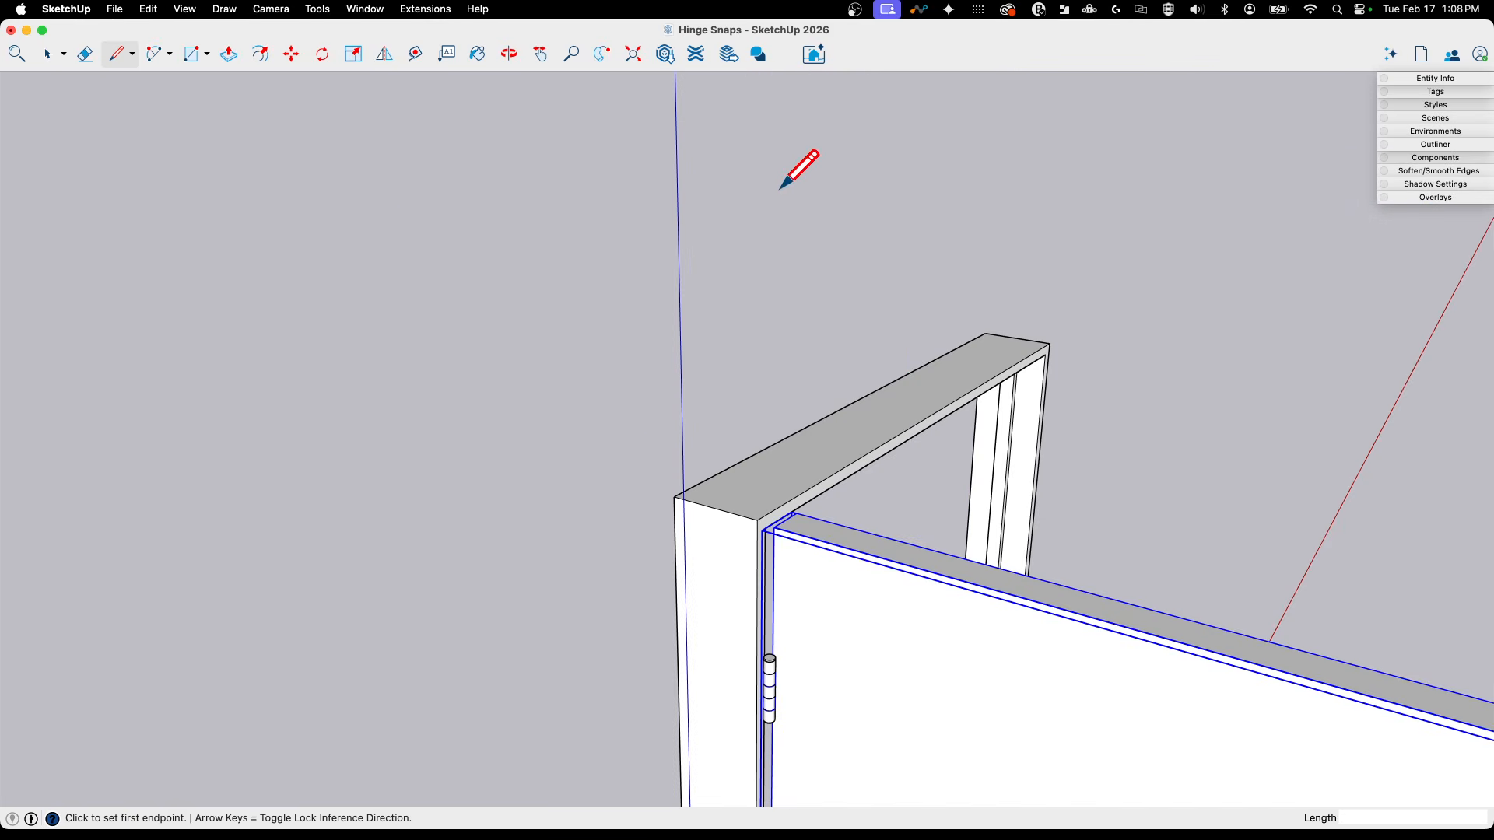
middle_drag(792, 185, 772, 135)
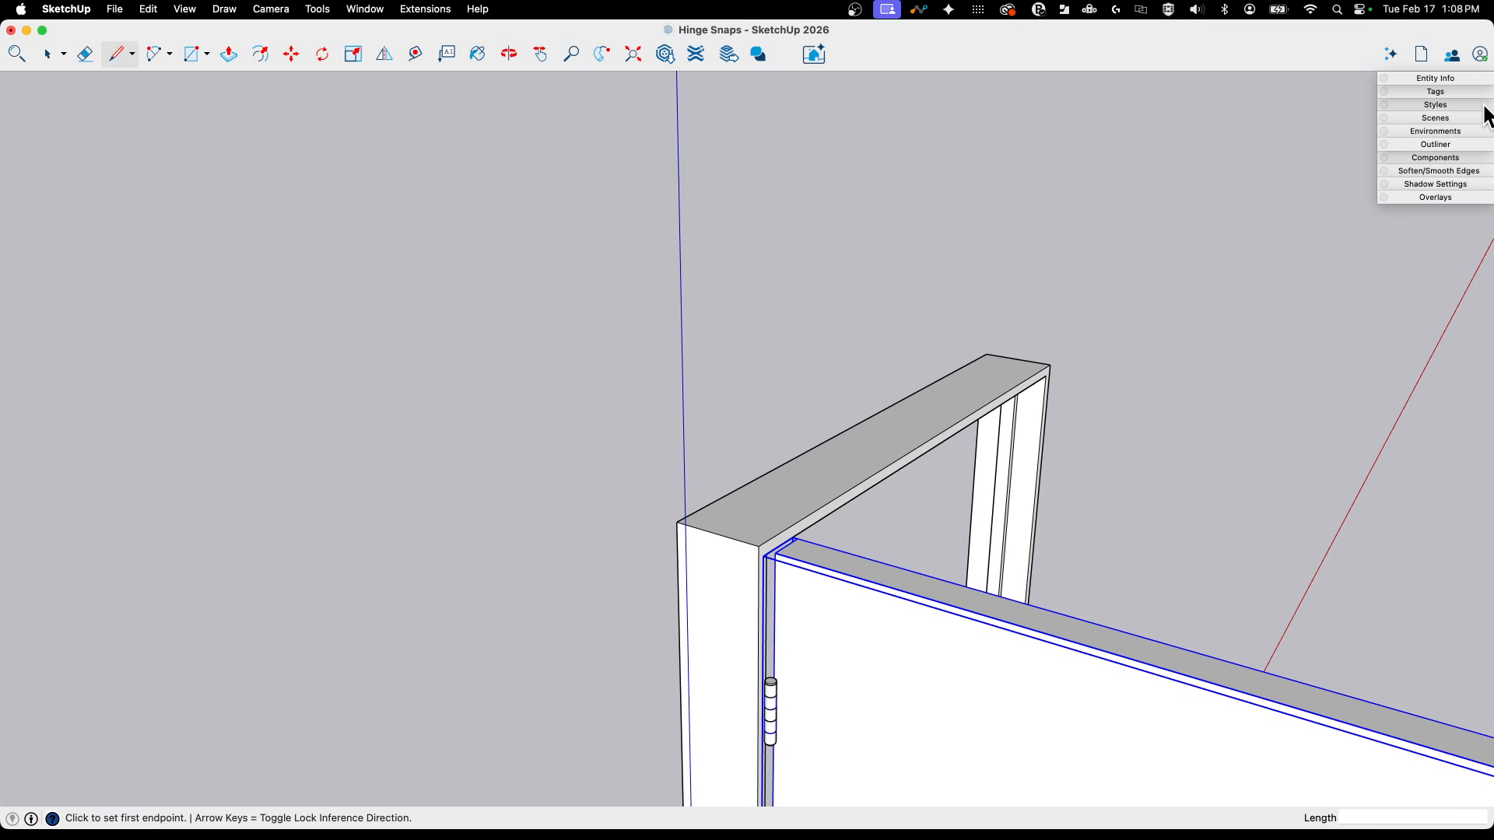
middle_drag(1150, 160, 701, 255)
scroll(702, 255, up, 10)
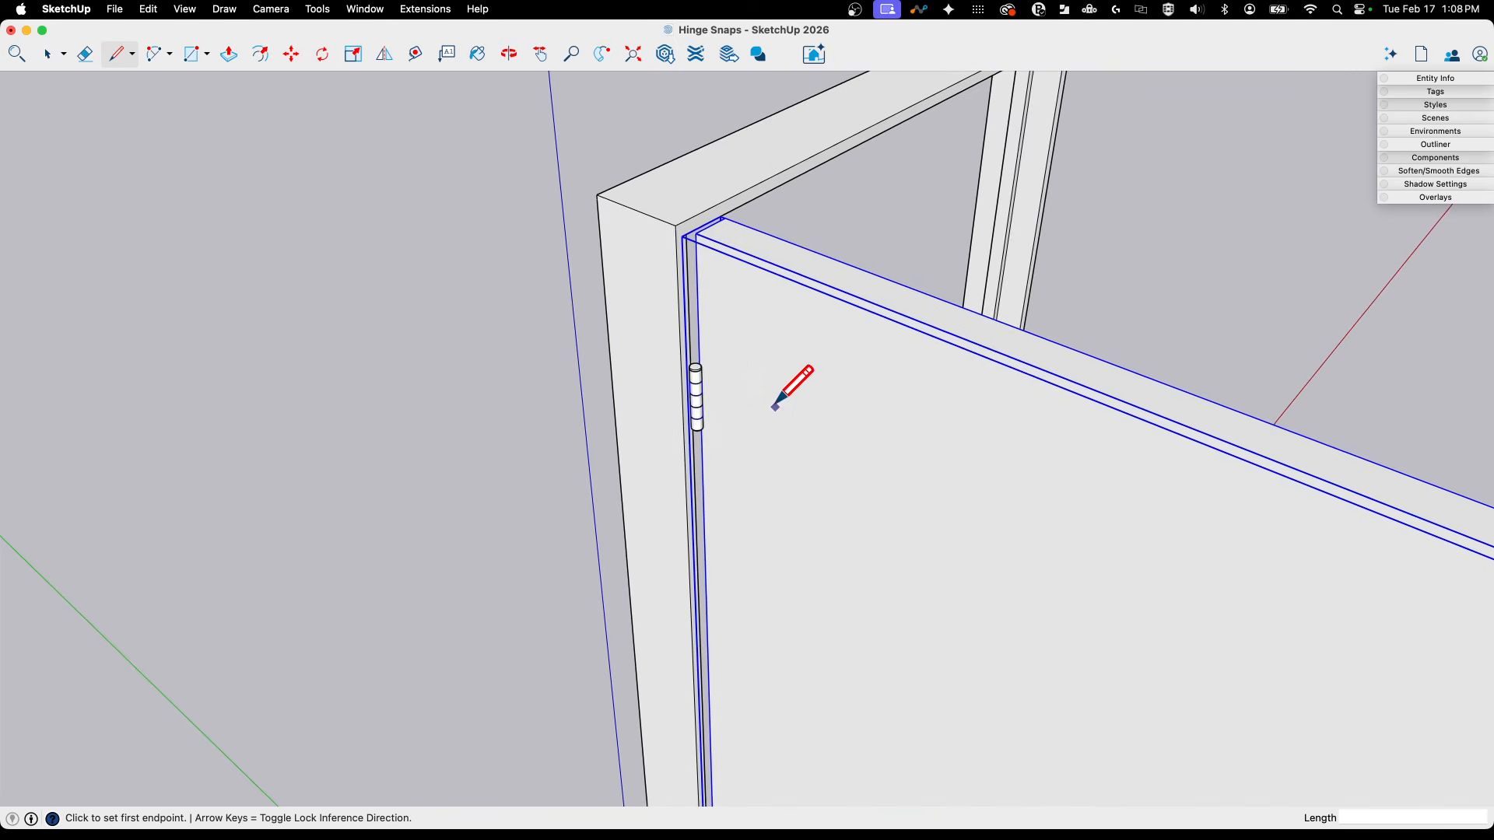
middle_drag(712, 375, 688, 340)
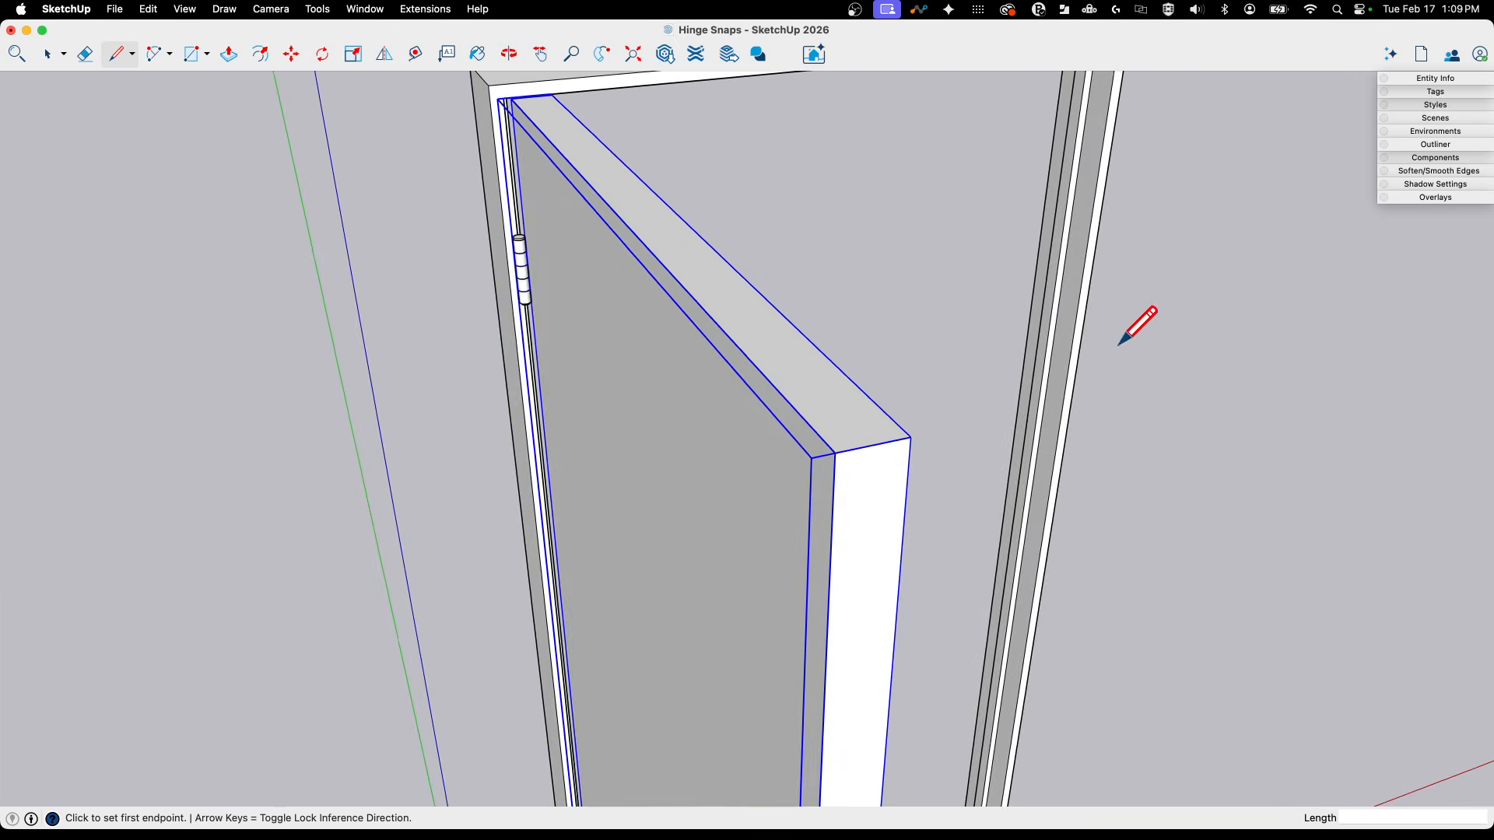
key(space)
Select the door group and rotate it around the upper hinge snap back into the closed frame, then deselect it.
click(1280, 399)
click(595, 429)
middle_drag(594, 431, 601, 323)
key(q)
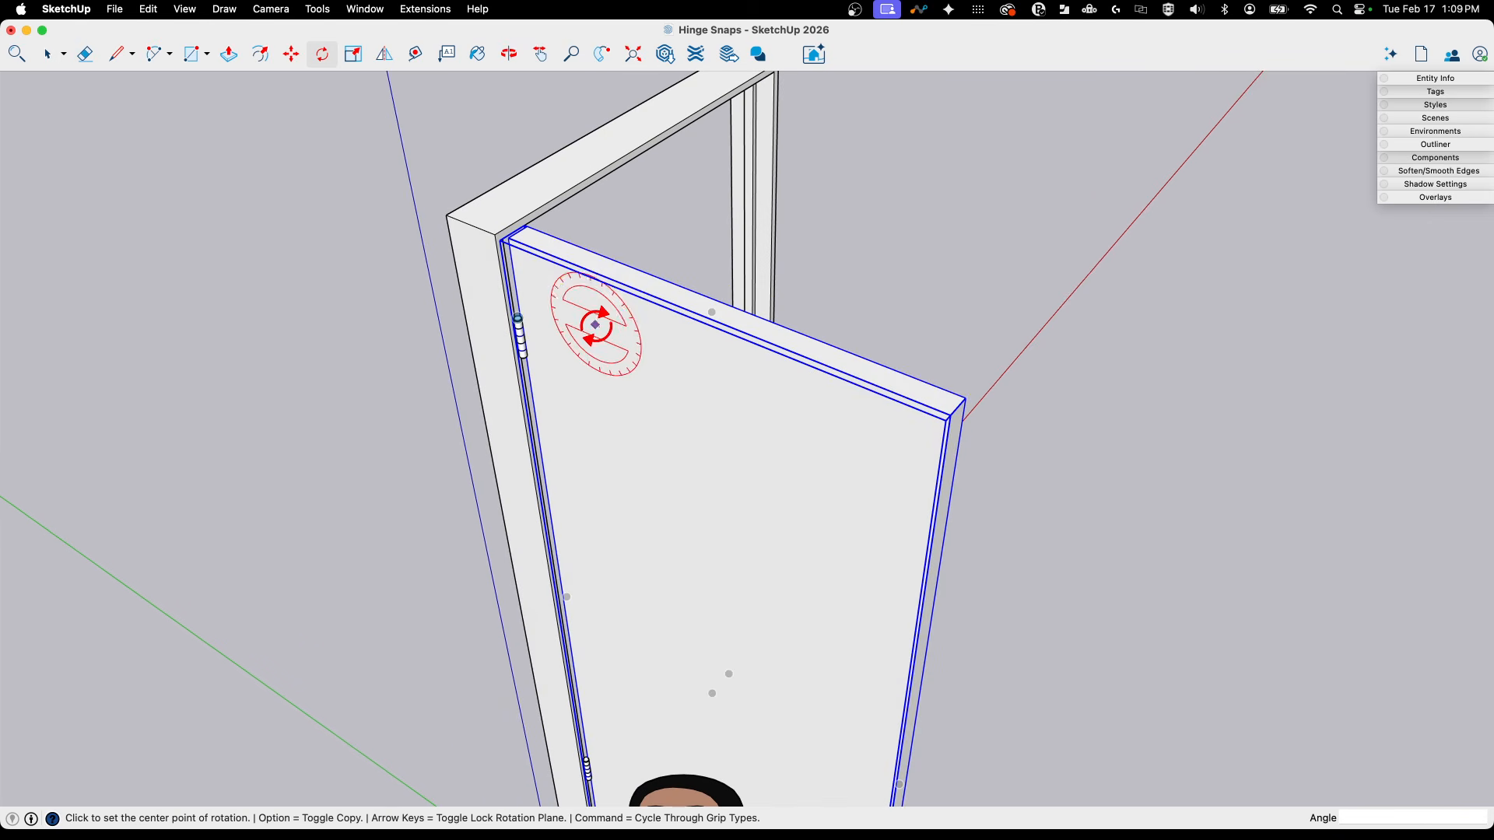
click(518, 317)
click(714, 490)
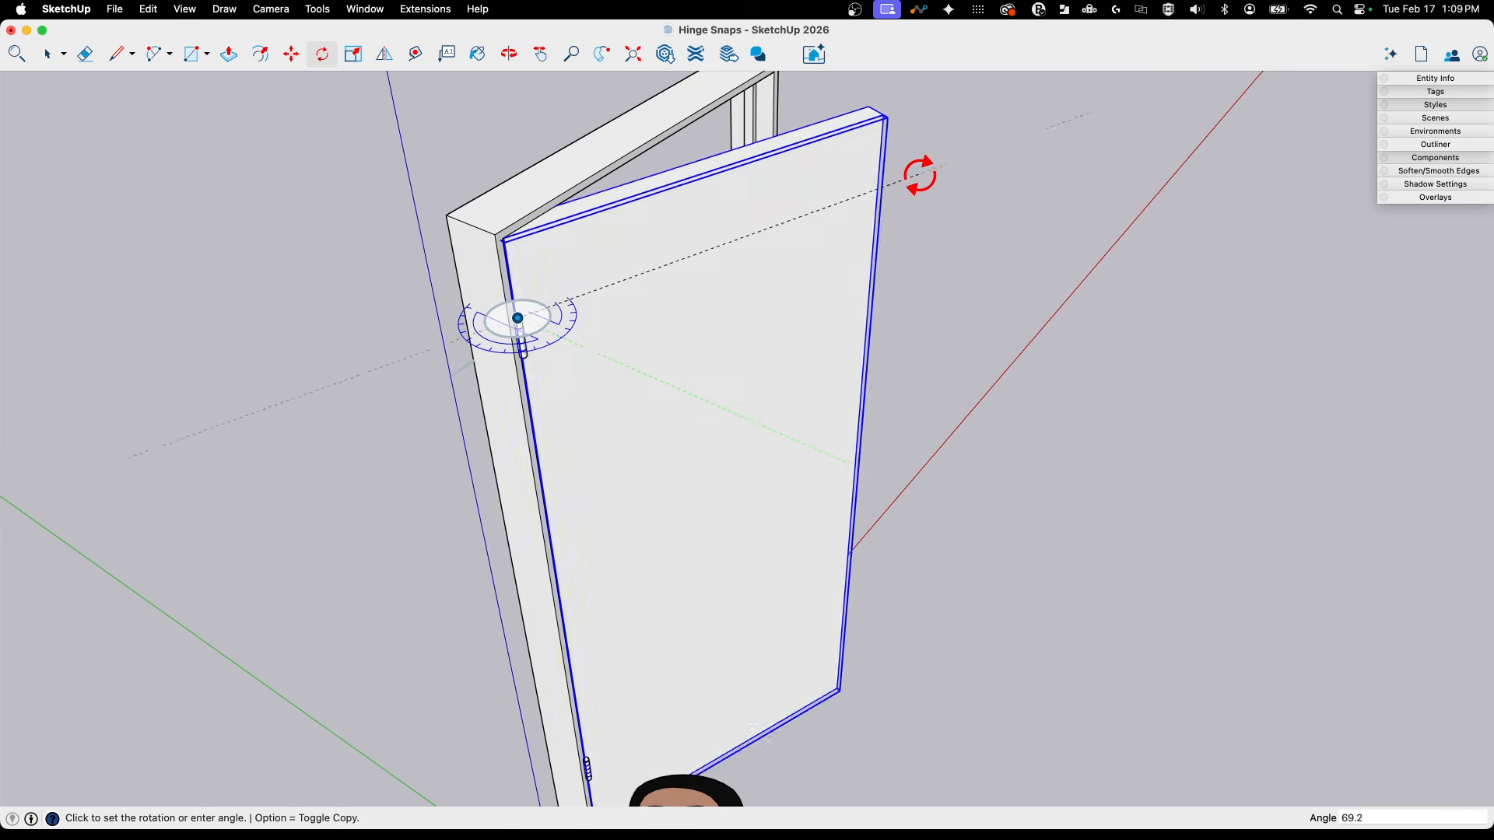
click(845, 90)
key(space)
click(999, 544)
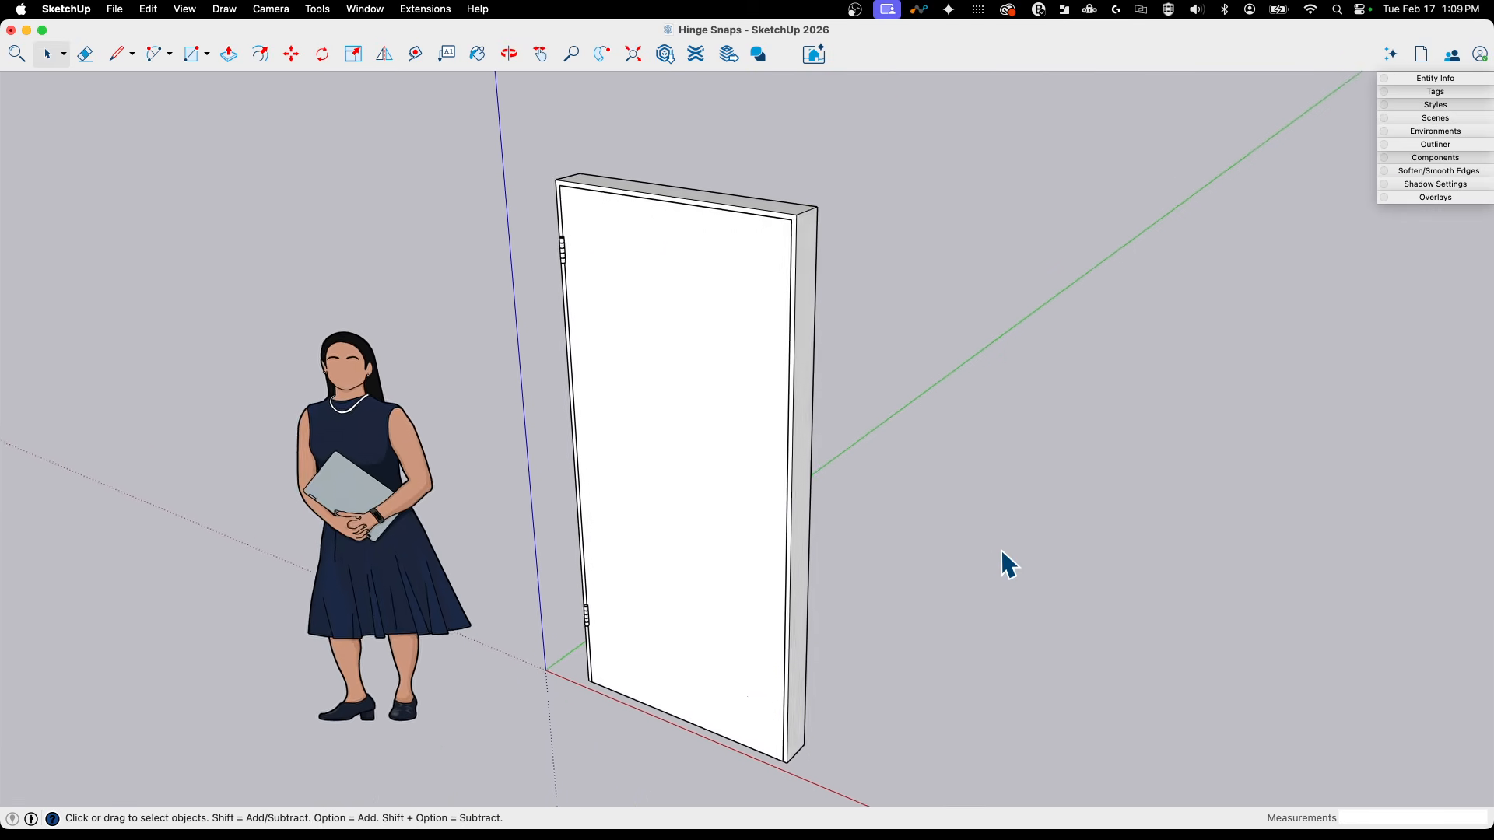